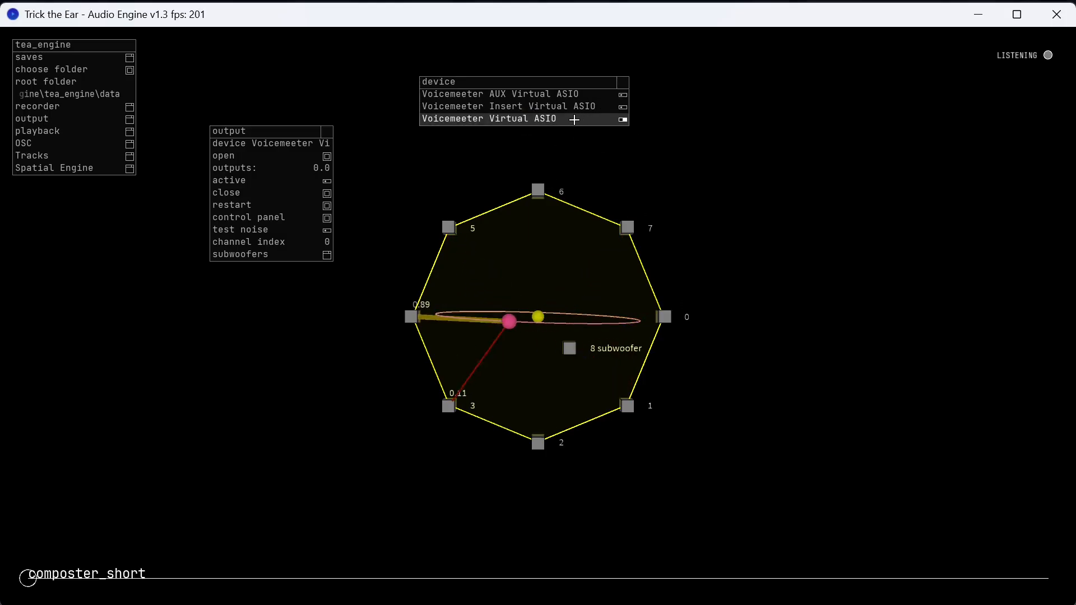
Open the Voicemeeter Virtual ASIO output device and align the output panel with the device list.
left_click(282, 158)
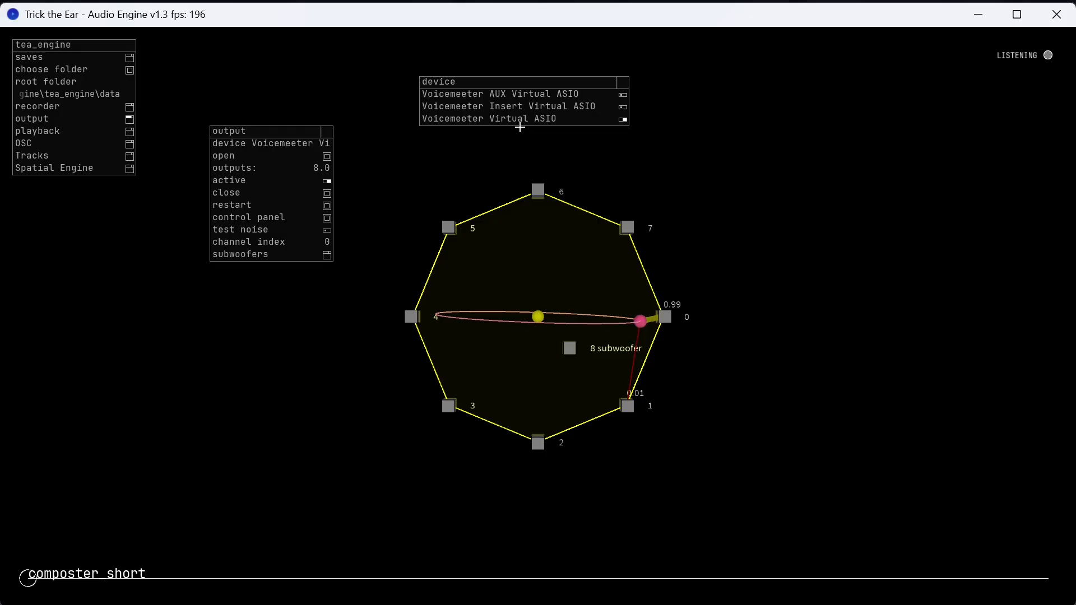
left_click_drag(287, 131, 287, 82)
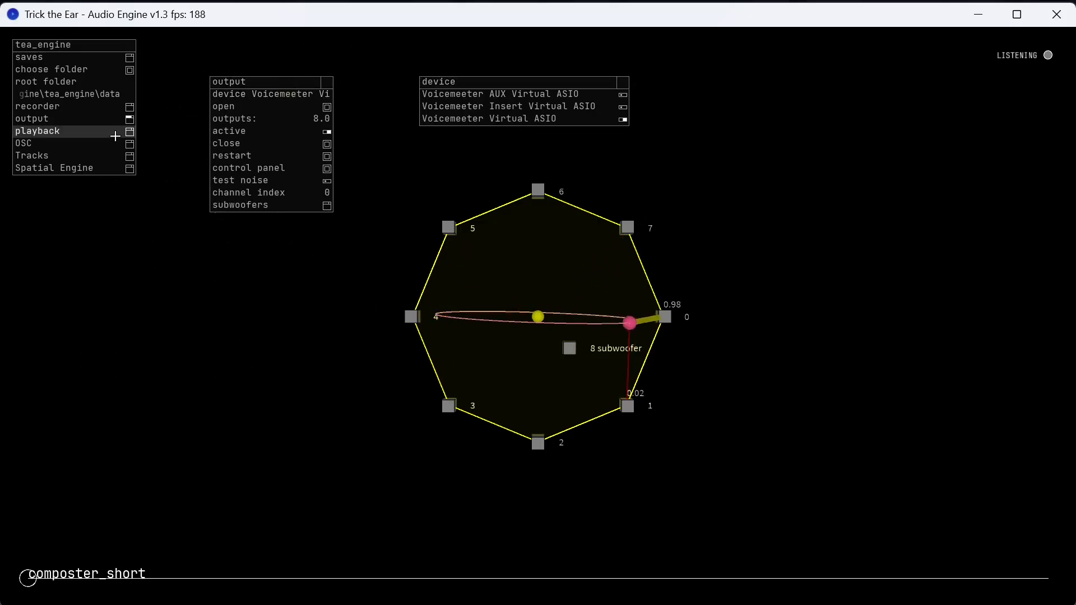
Bring up the playback controls, place them below the output panel and widen them to show the full playlist name.
left_click(96, 133)
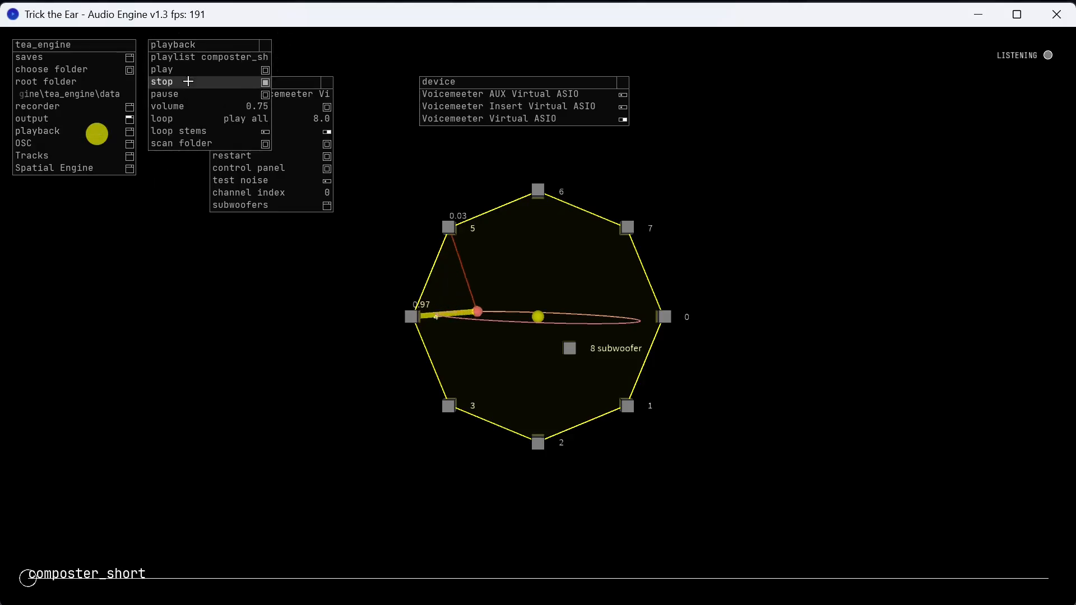
left_click_drag(188, 45, 180, 275)
left_click_drag(257, 304, 315, 315)
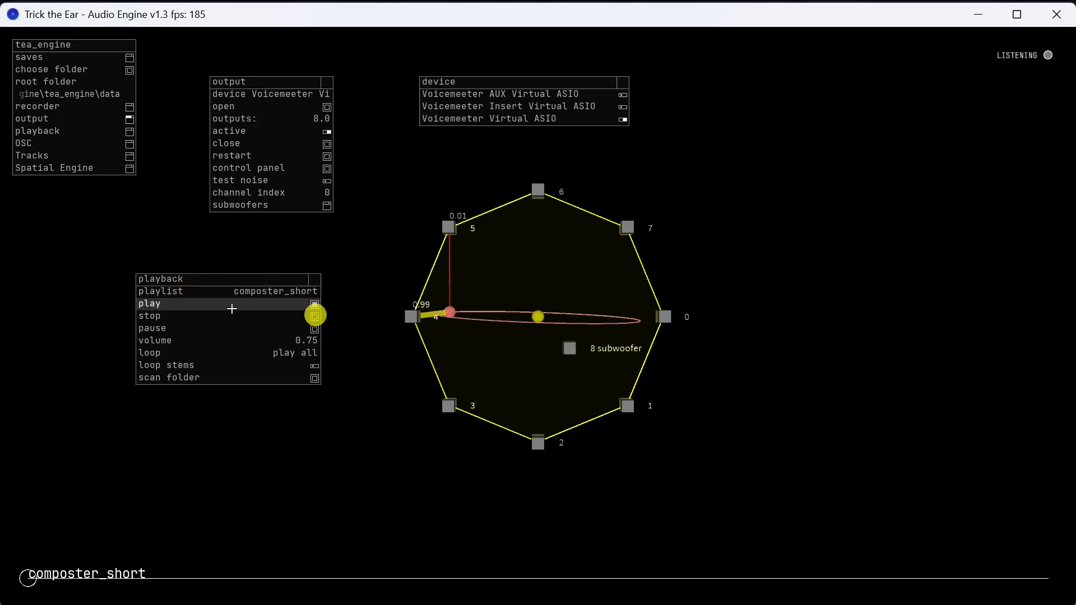
Play the composter_short playlist and stop it after a short listen.
left_click(196, 304)
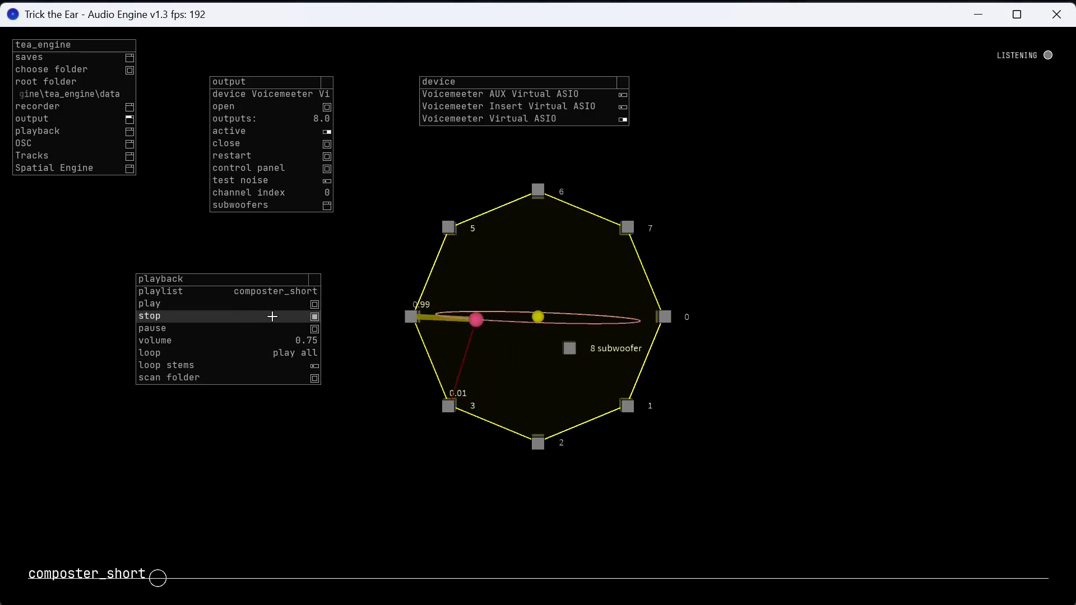
left_click_drag(545, 351, 566, 375)
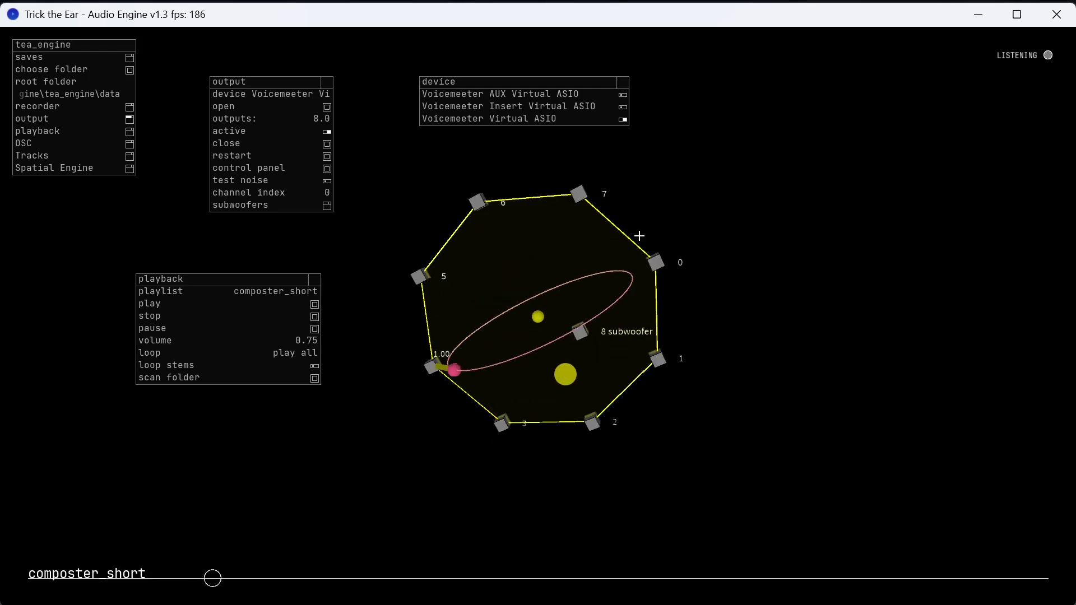
left_click(238, 318)
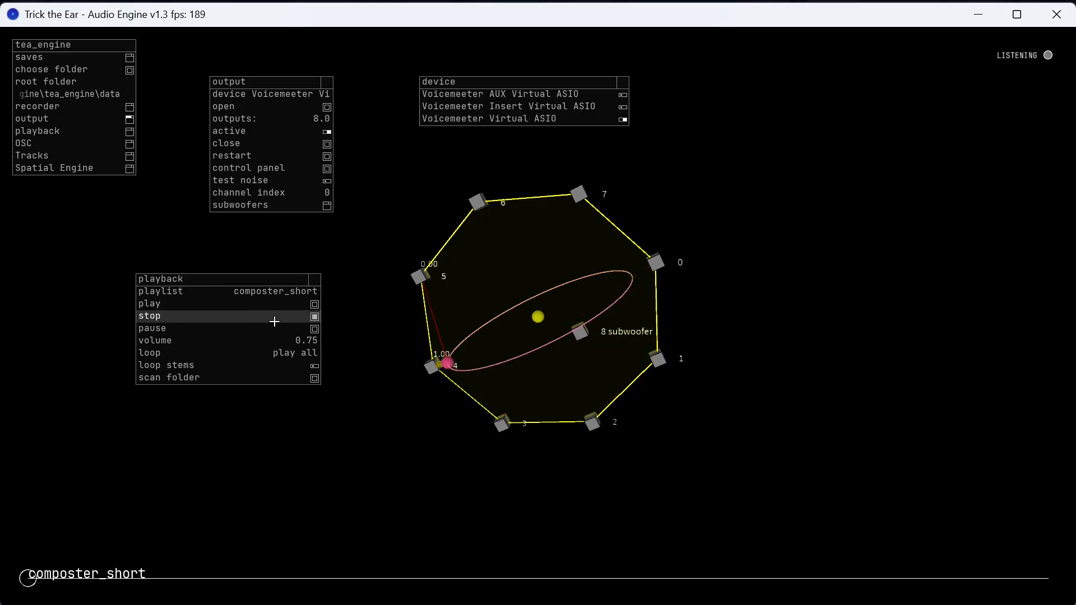
Show the available playlists and place the list below the speaker layout.
left_click(187, 290)
left_click_drag(377, 280, 444, 409)
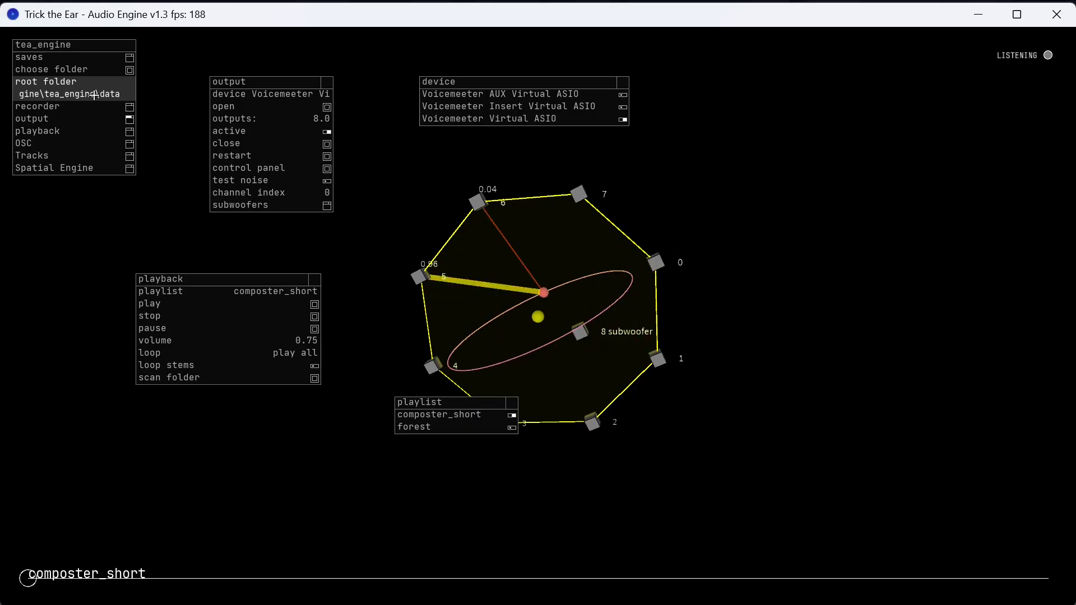
Look at the root folder chooser and close it without picking a folder.
left_click(112, 70)
left_click_drag(973, 490, 399, 235)
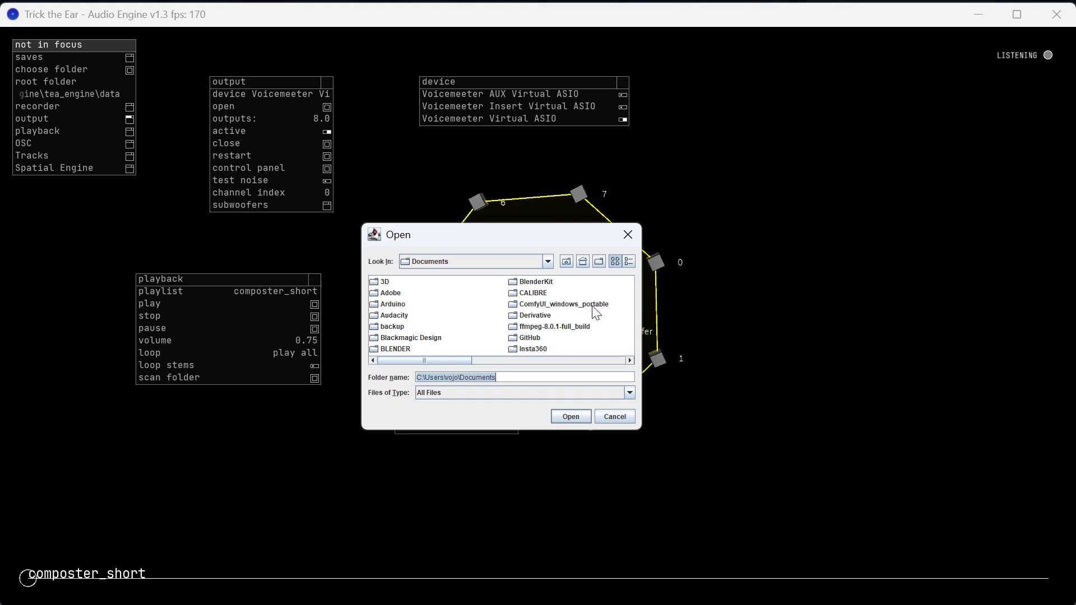
left_click(628, 235)
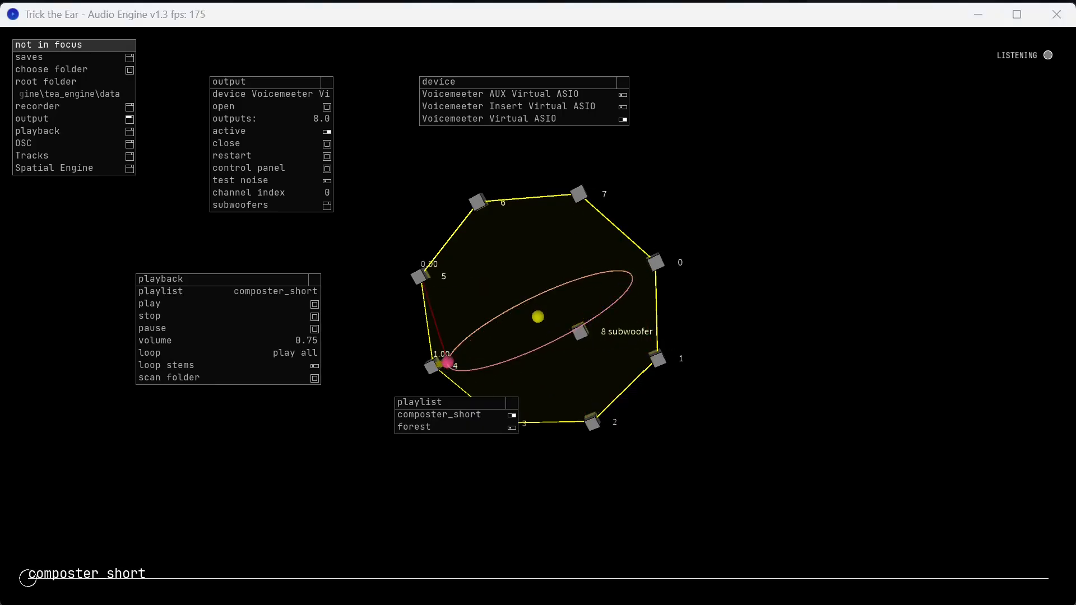
Switch to File Explorer and examine the audio stems in the data folder's samples\composter_short subfolder.
left_click_drag(661, 604, 565, 167)
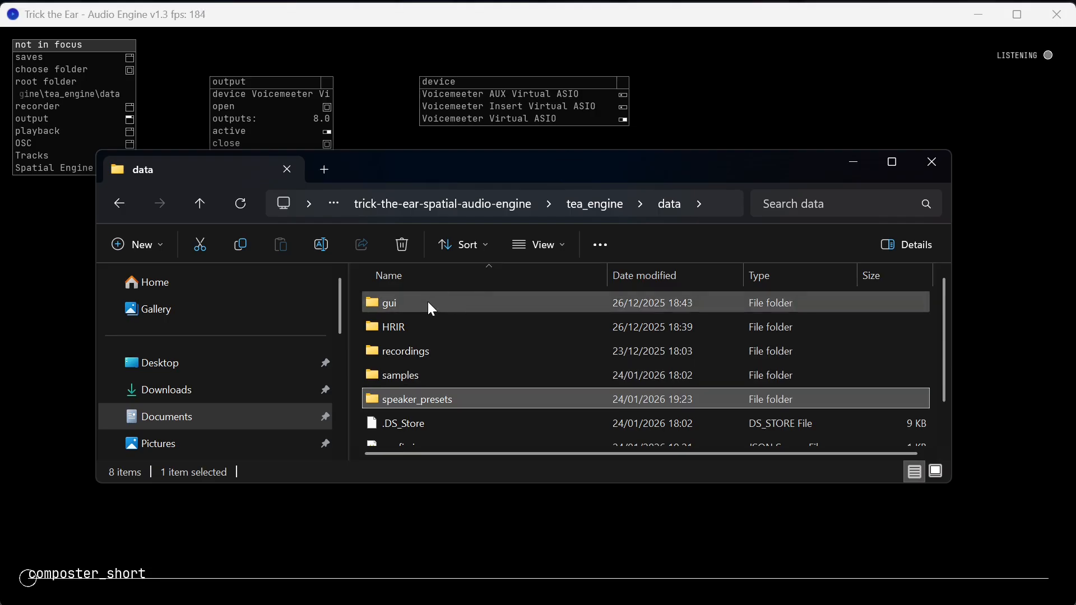
scroll(549, 359, "down", 1)
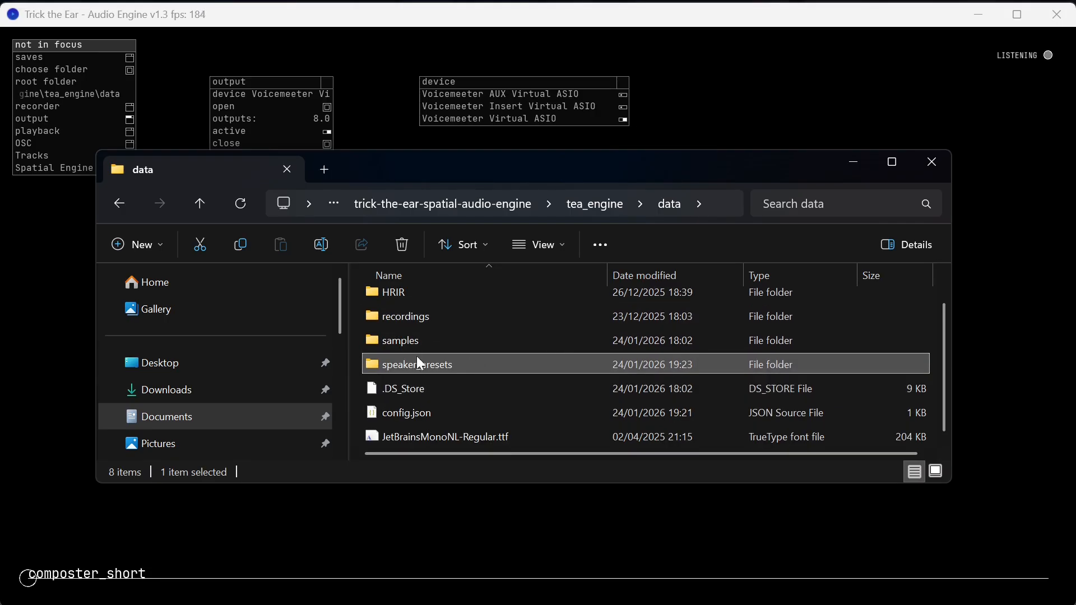
scroll(455, 372, "up", 1)
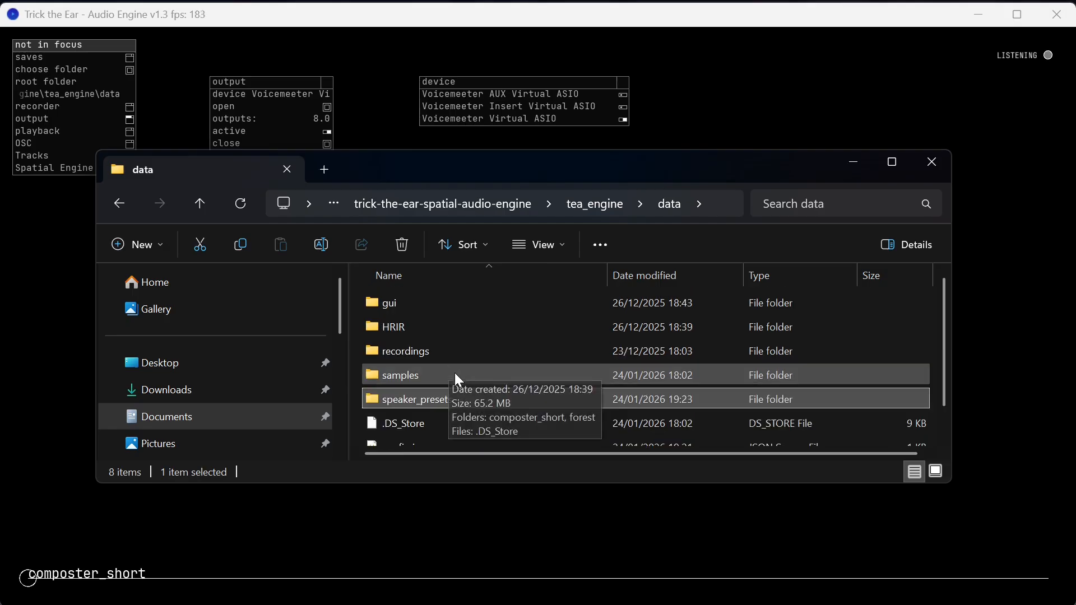
left_click(424, 371)
double_click(401, 372)
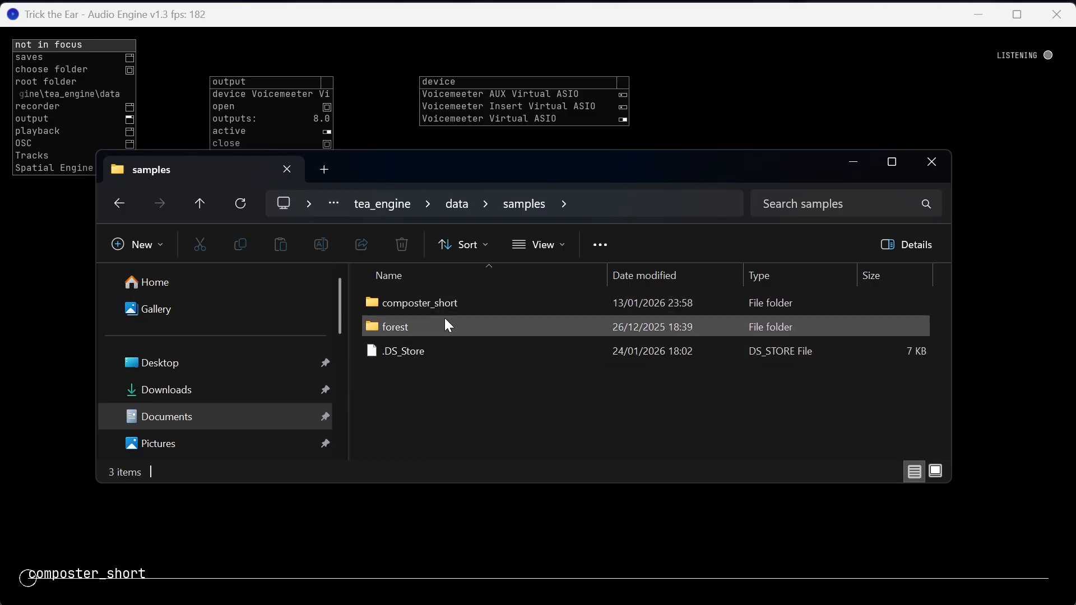
double_click(441, 304)
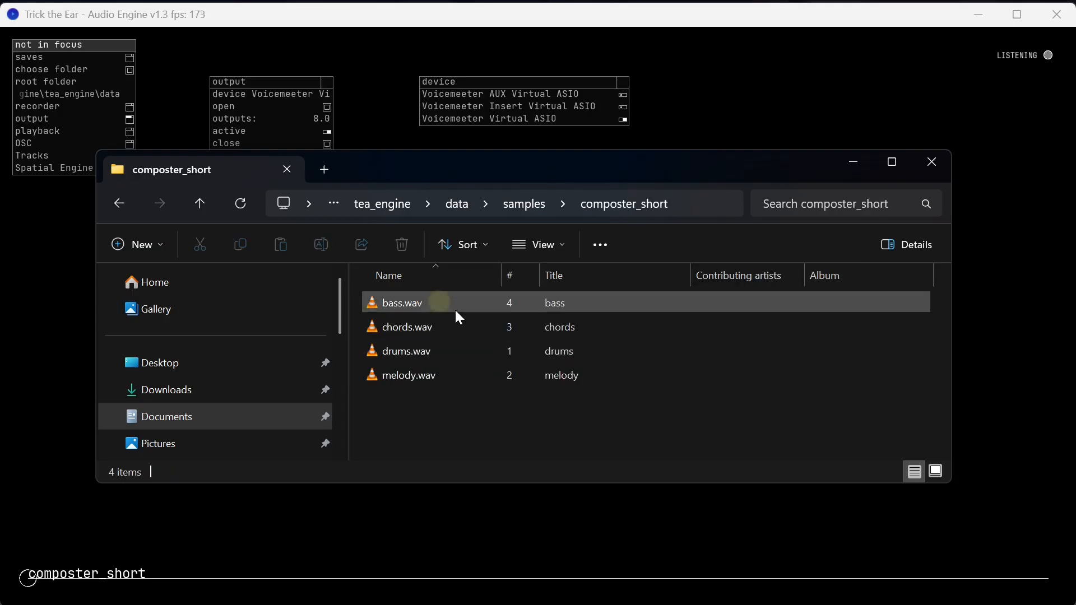
left_click_drag(500, 275, 494, 276)
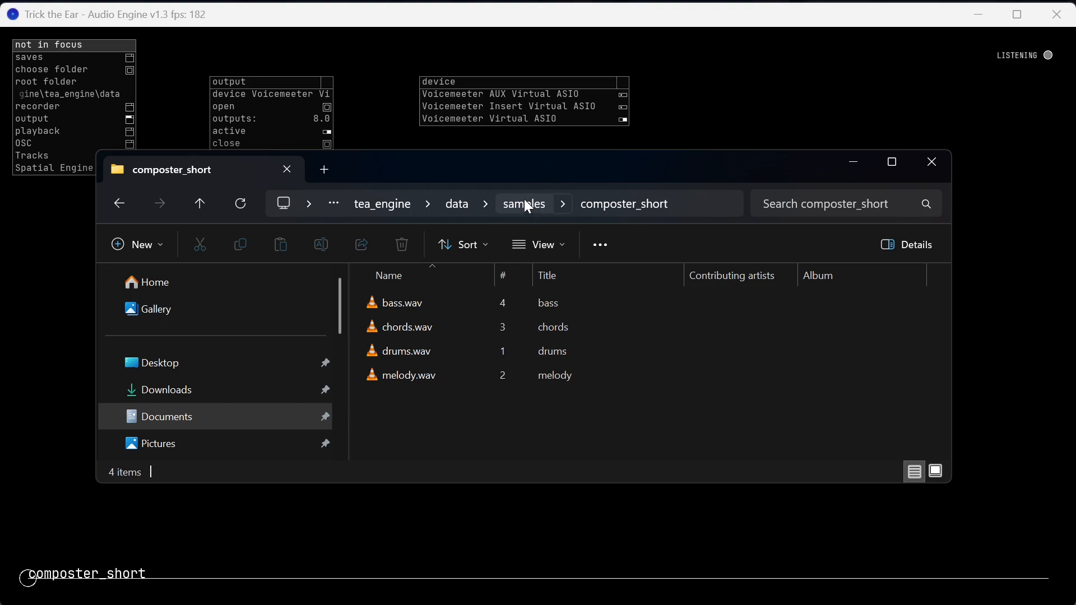
Move the File Explorer window clear of the playback panel and return to the audio engine to compare its playlist entries.
left_click_drag(481, 163, 721, 200)
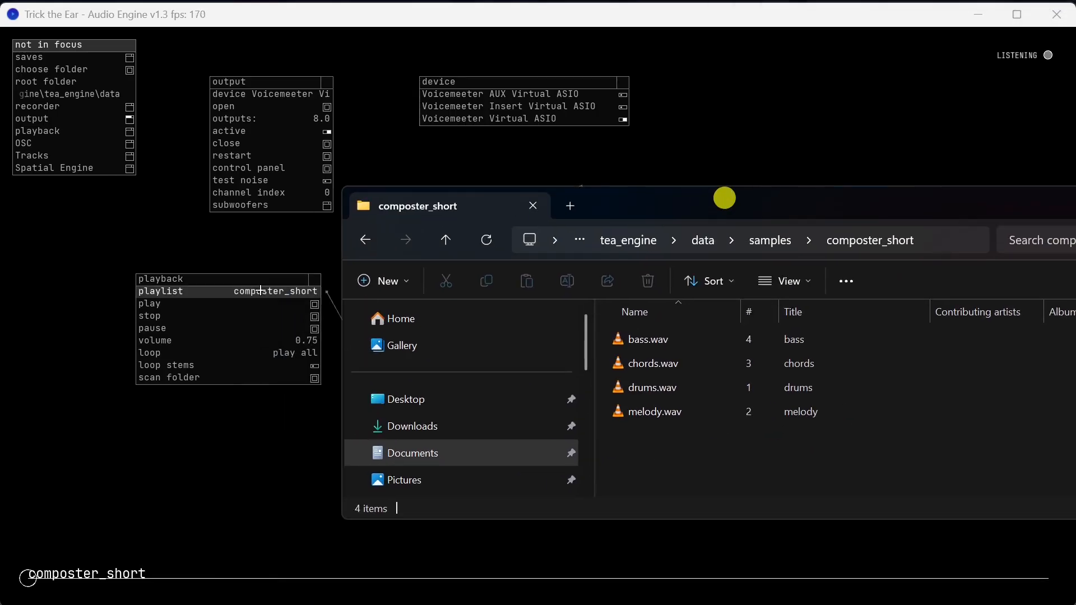
left_click(230, 285)
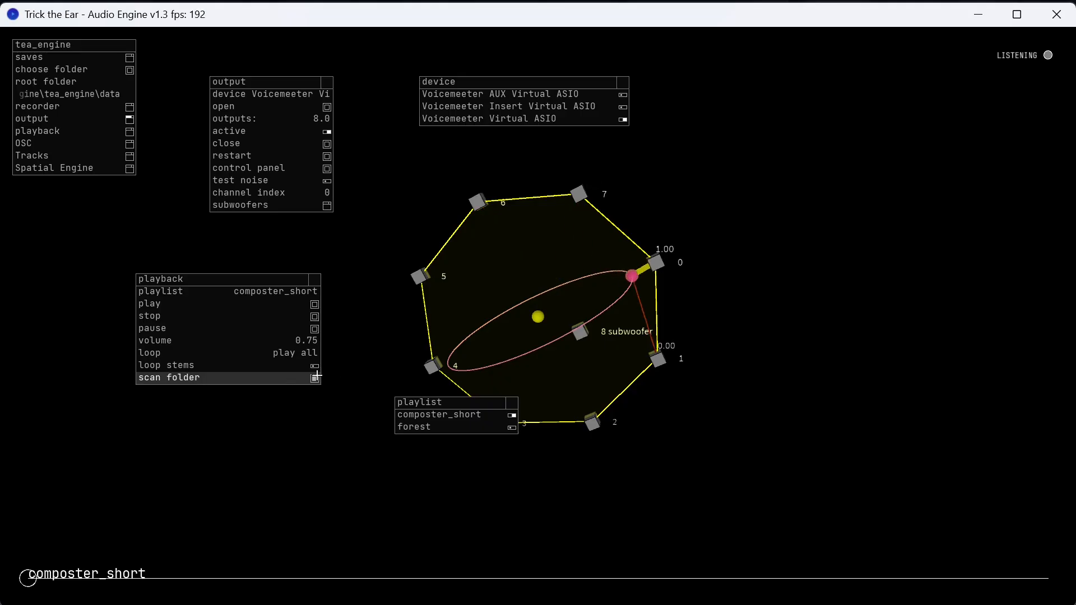
Switch back to File Explorer, examine the stems in the forest folder and return to the samples folder.
key("alt+Tab")
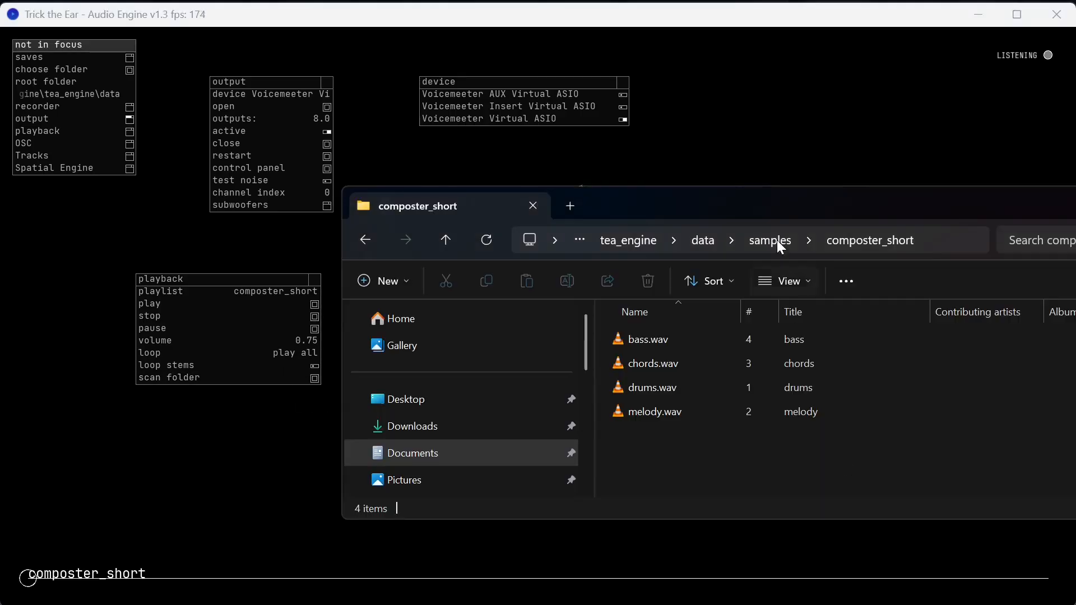
left_click_drag(801, 202, 642, 217)
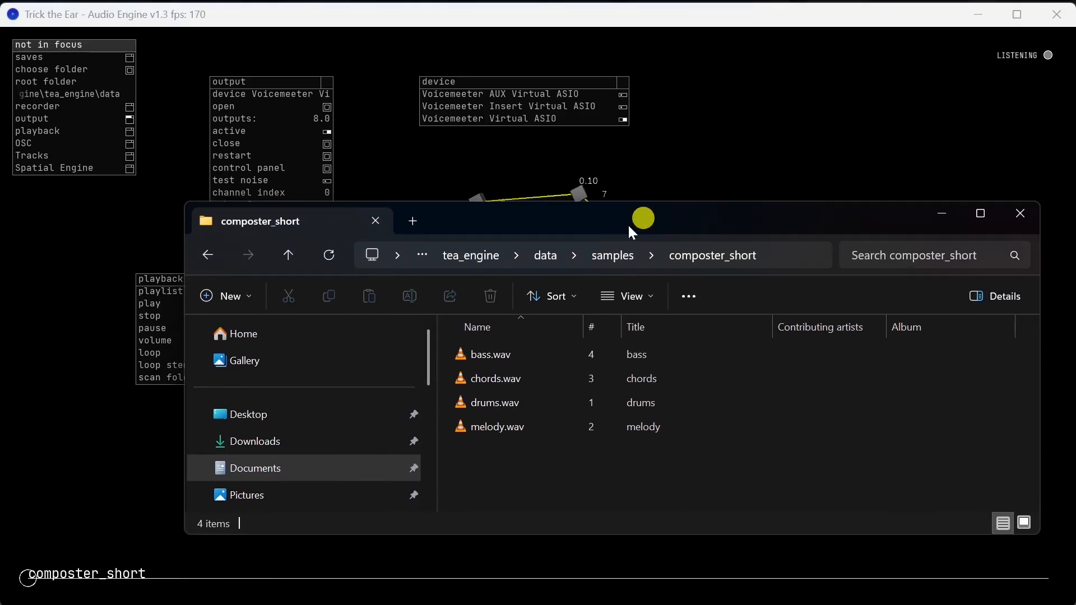
left_click(619, 257)
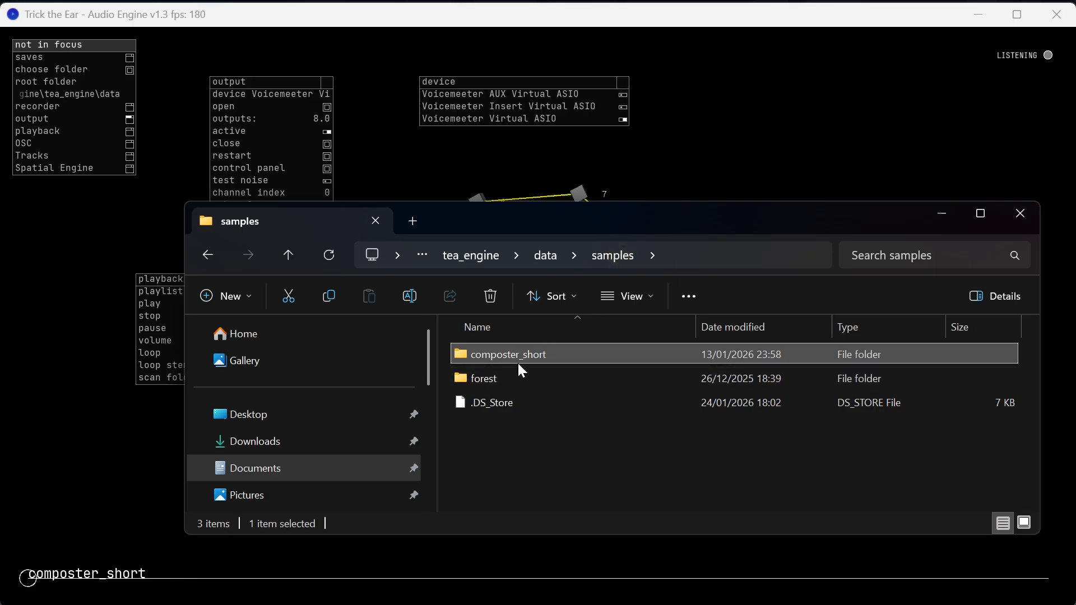
double_click(512, 377)
left_click(511, 379)
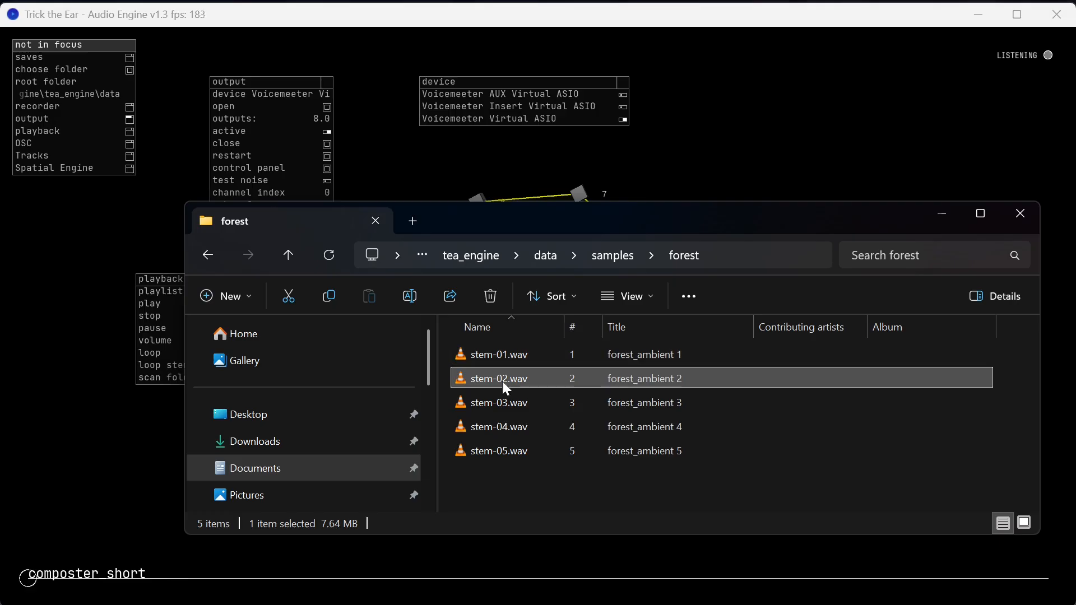
left_click(619, 256)
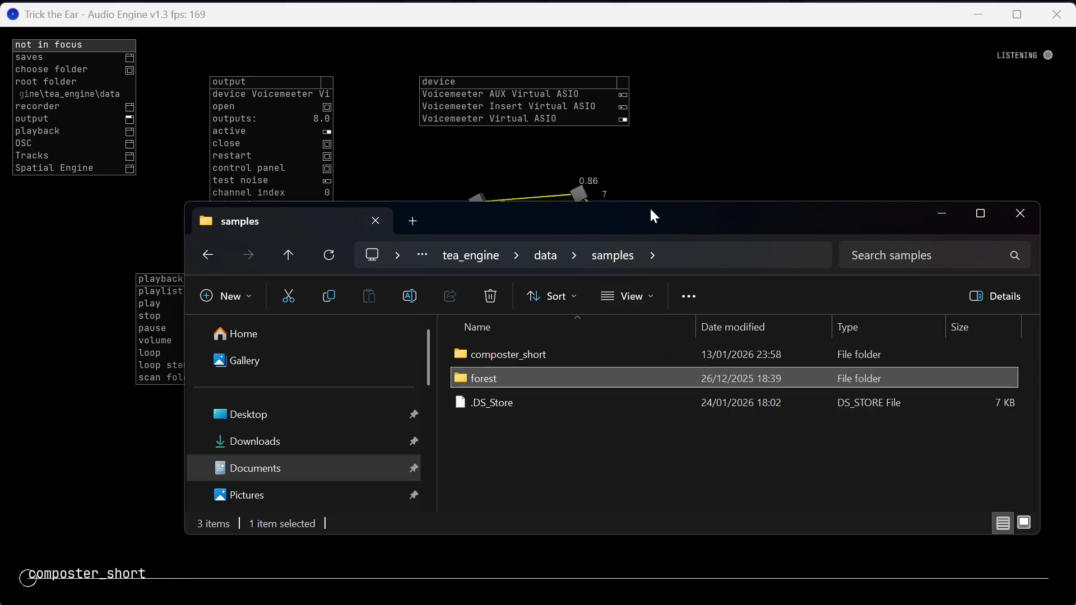
Switch to the audio engine, bring up the composter_short track list, widen it and place it beside the device list.
left_click(700, 158)
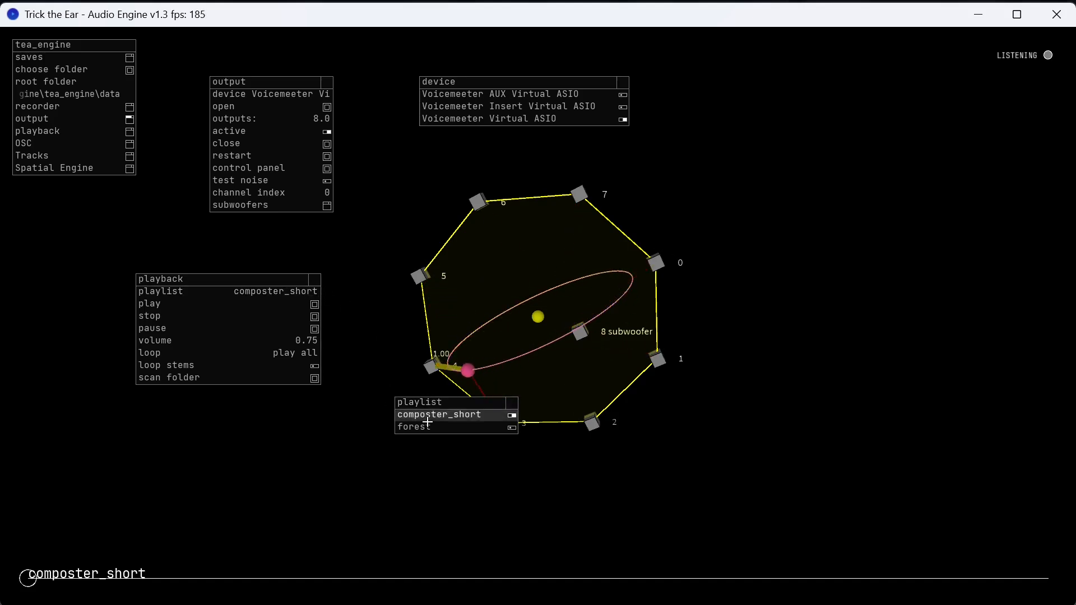
left_click(53, 155)
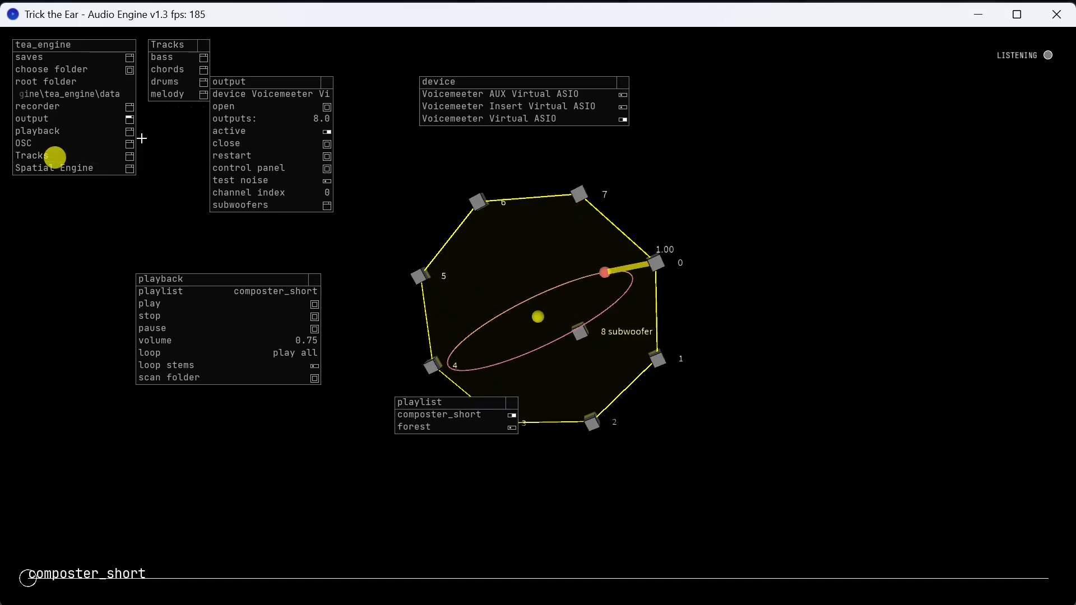
left_click_drag(173, 46, 704, 392)
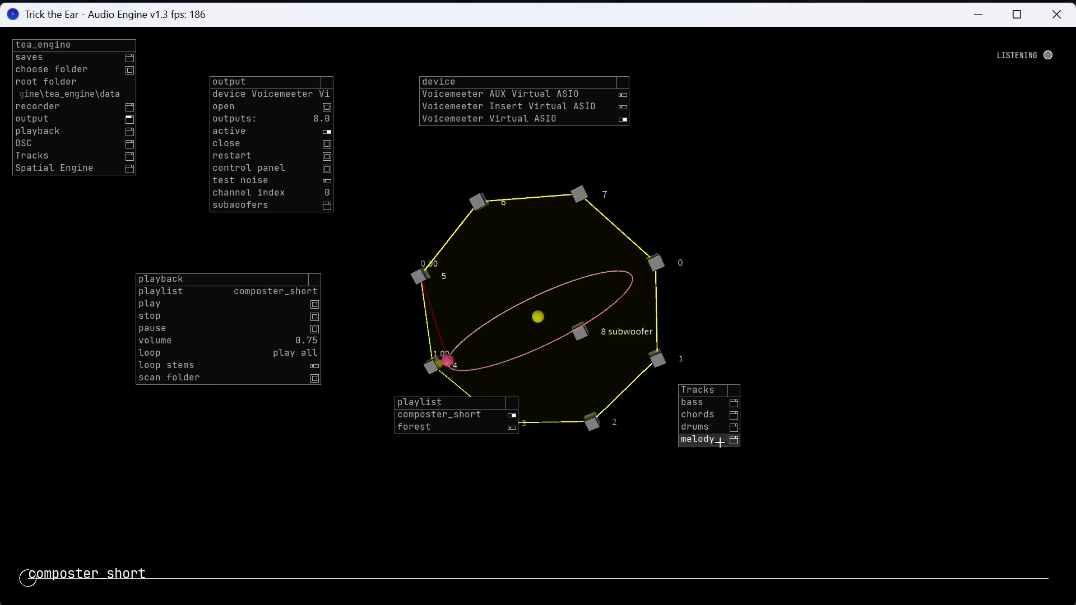
left_click(760, 413)
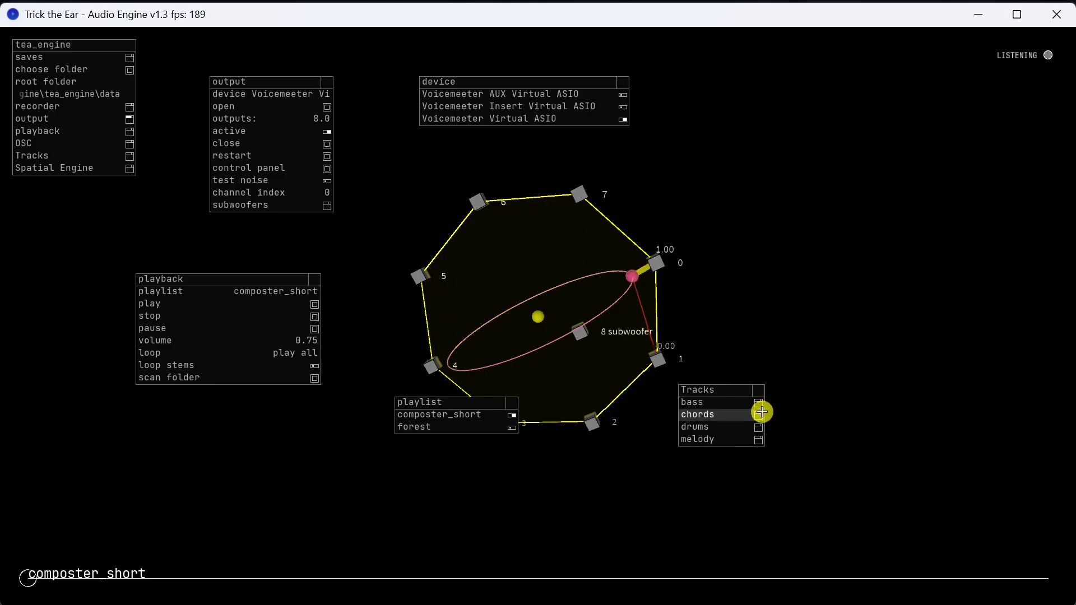
left_click_drag(734, 387, 684, 128)
Open the bass track's settings and switch off its manual gain control.
left_click(690, 142)
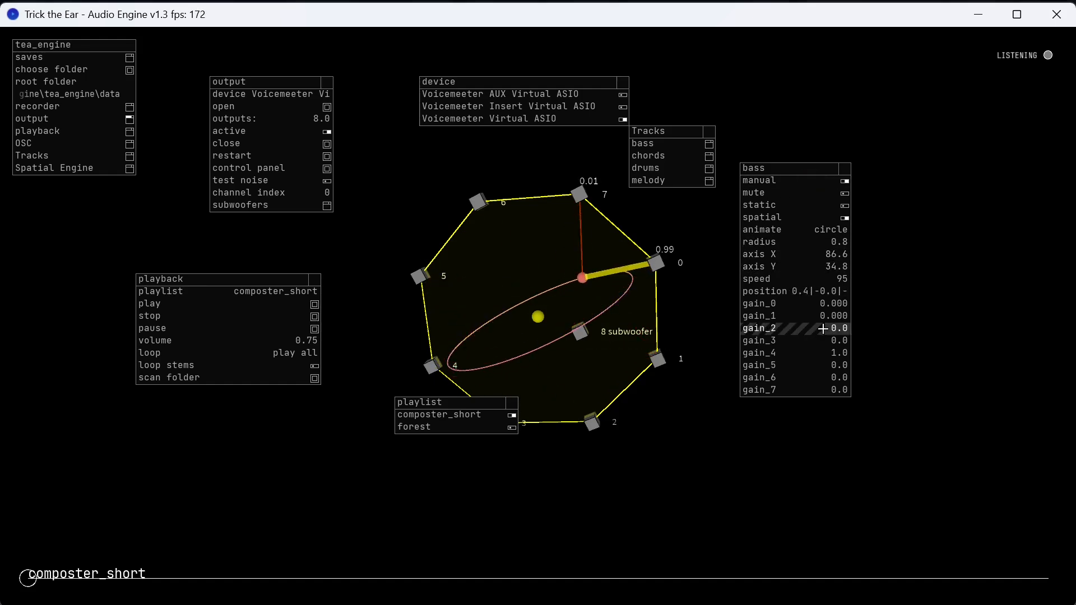
left_click_drag(816, 331, 818, 332)
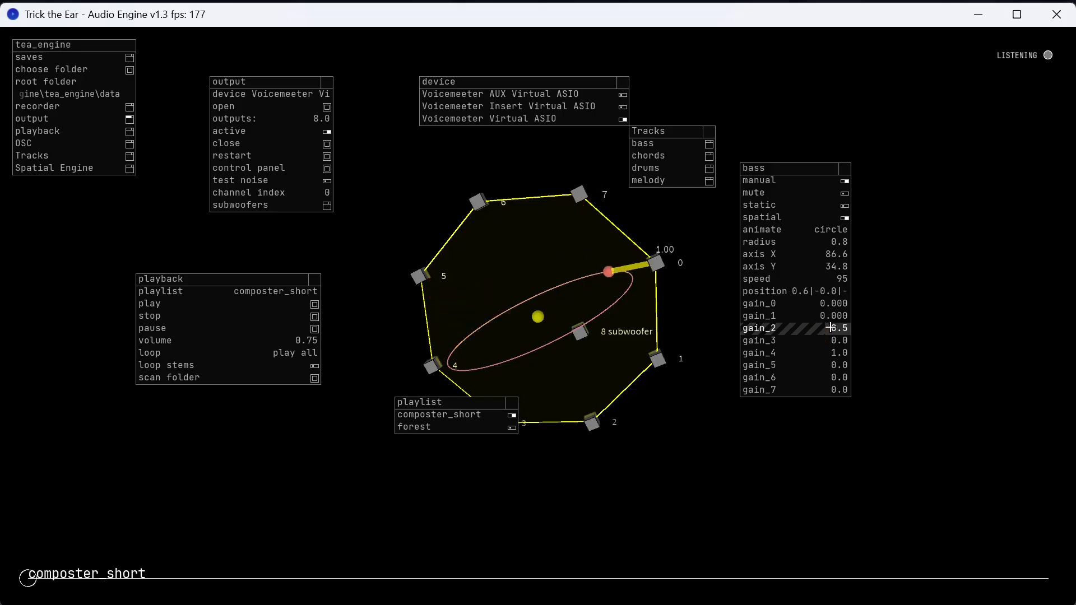
left_click(838, 182)
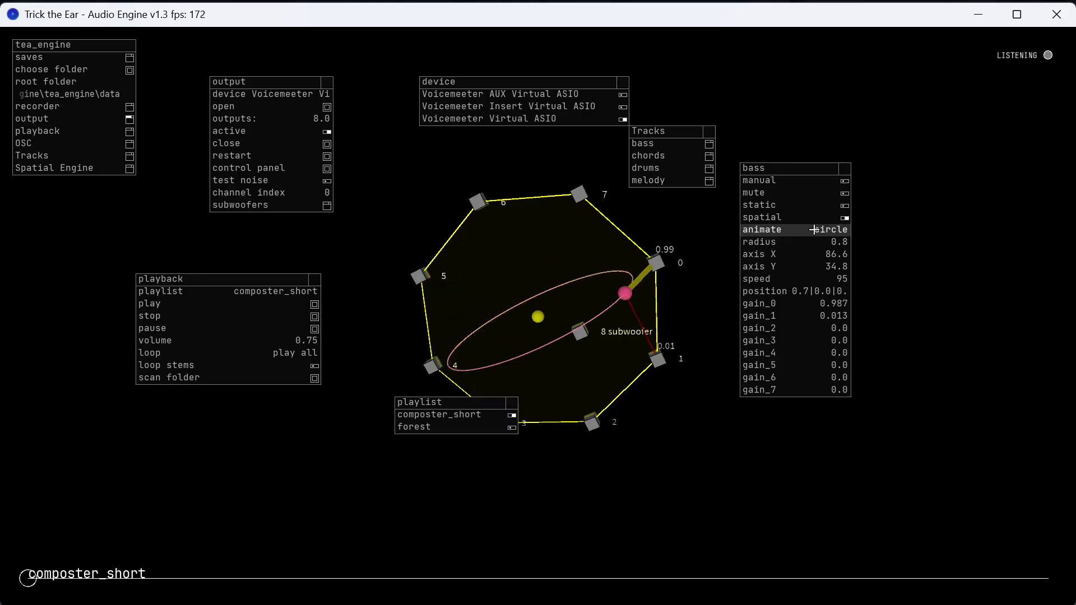
Set the bass track's animation to none and close the animation options.
left_click(789, 232)
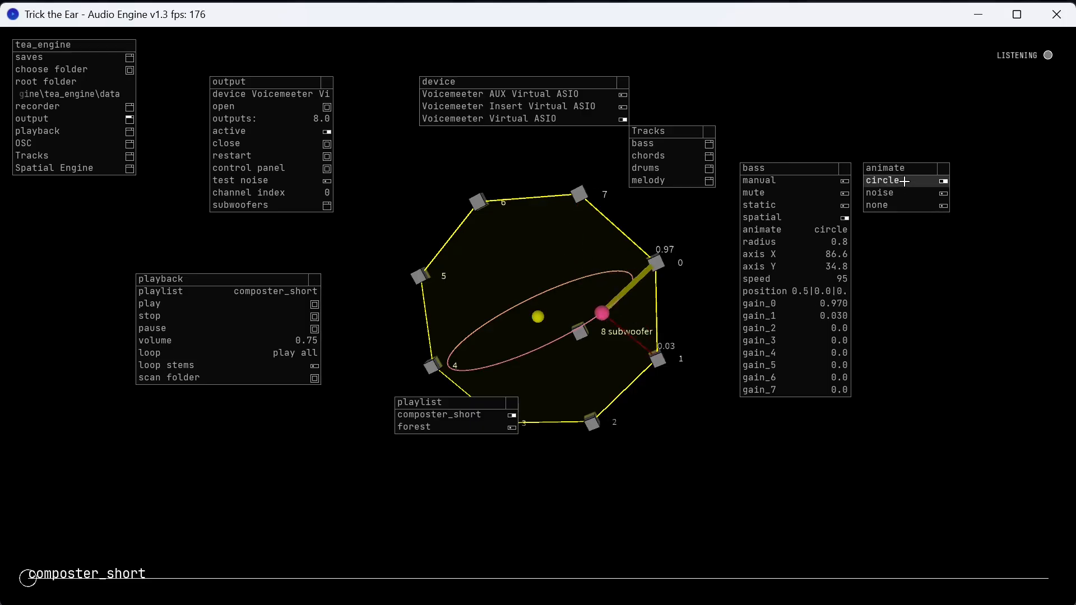
left_click(907, 205)
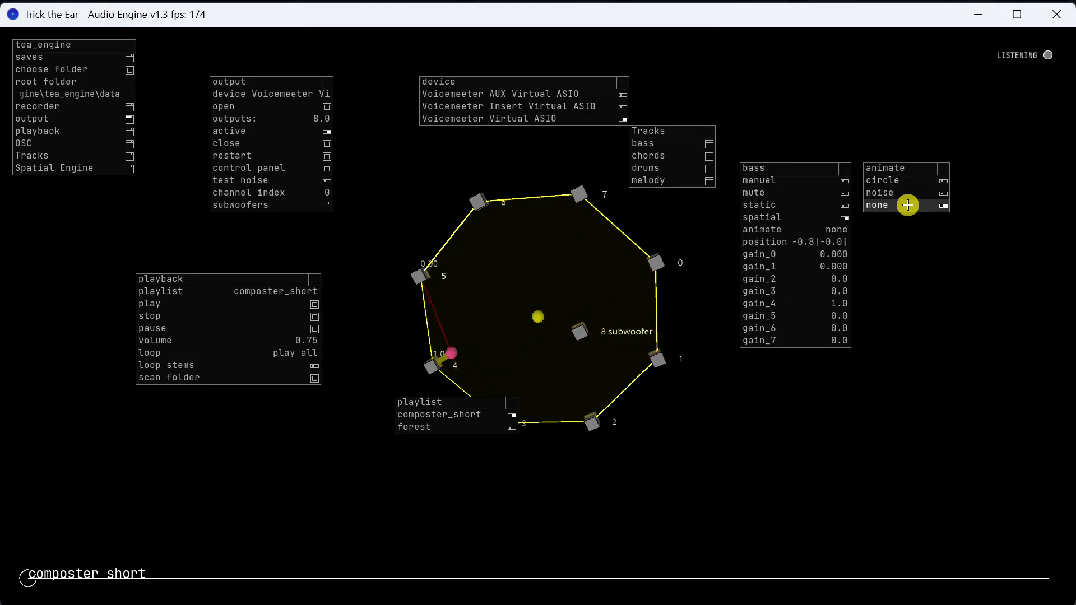
left_click(943, 168)
Make the bass track static and move its sound source to about x -0.1, y 0.67.
left_click_drag(511, 336, 587, 325)
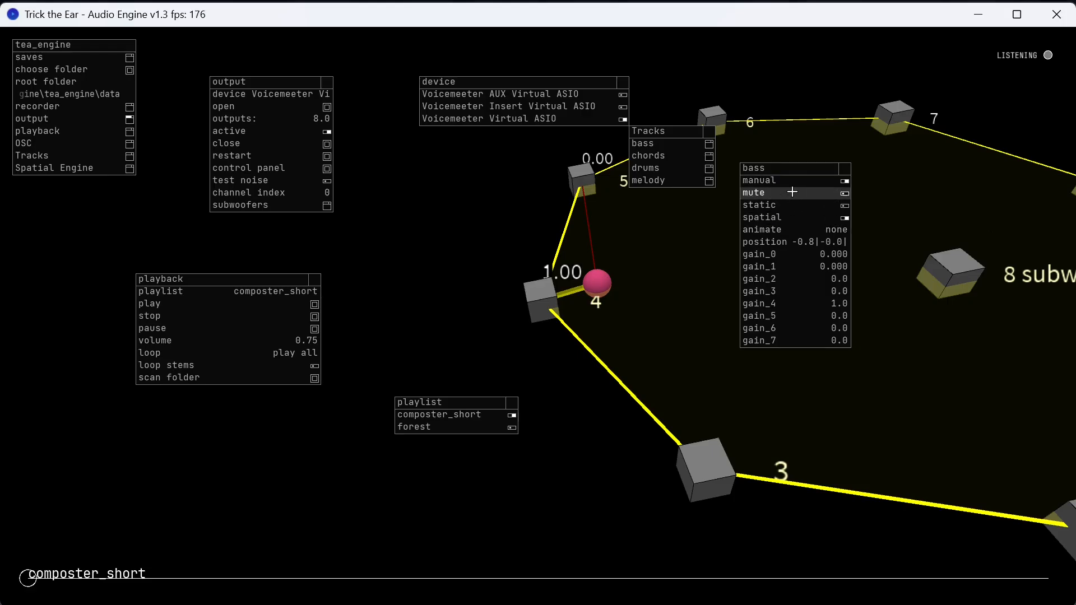
left_click(789, 244)
left_click_drag(906, 217, 907, 215)
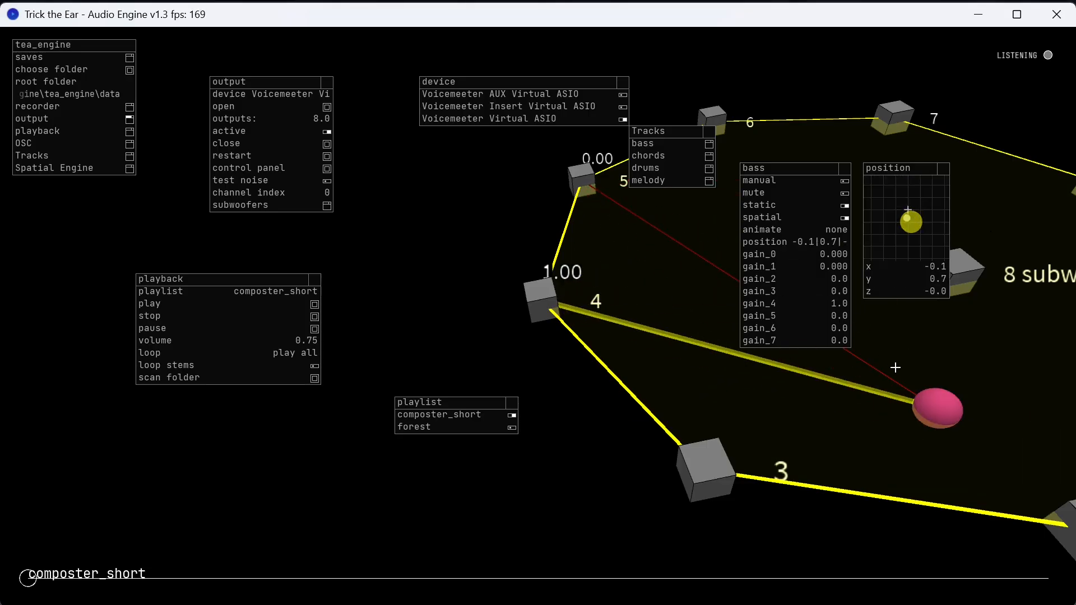
left_click_drag(895, 367, 768, 360)
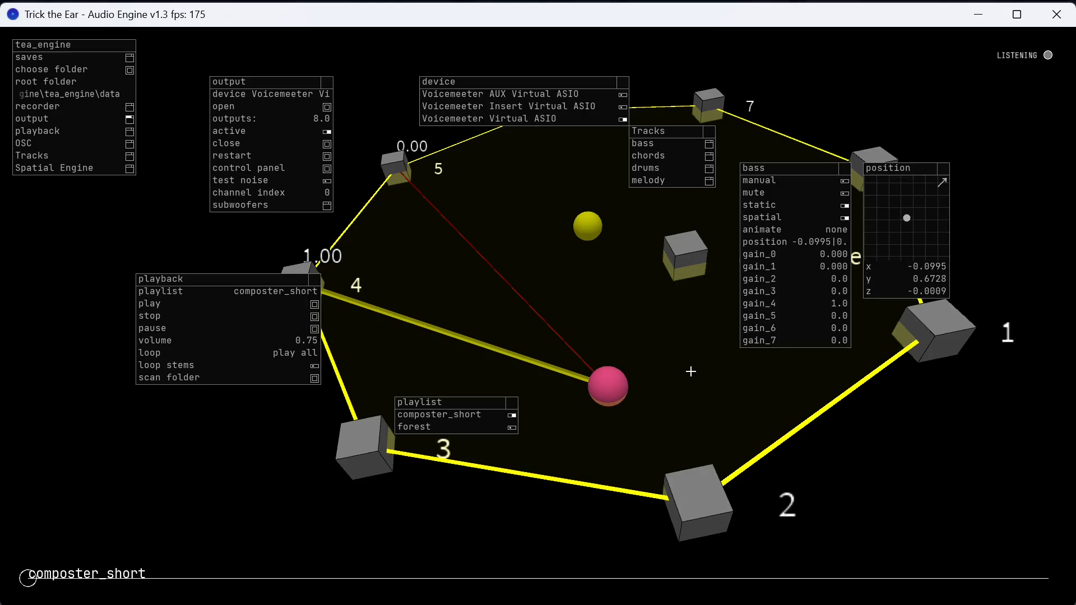
Move the bass track's sound source to x -0.27, y 0.67, z 0.45.
left_click_drag(910, 266, 941, 298)
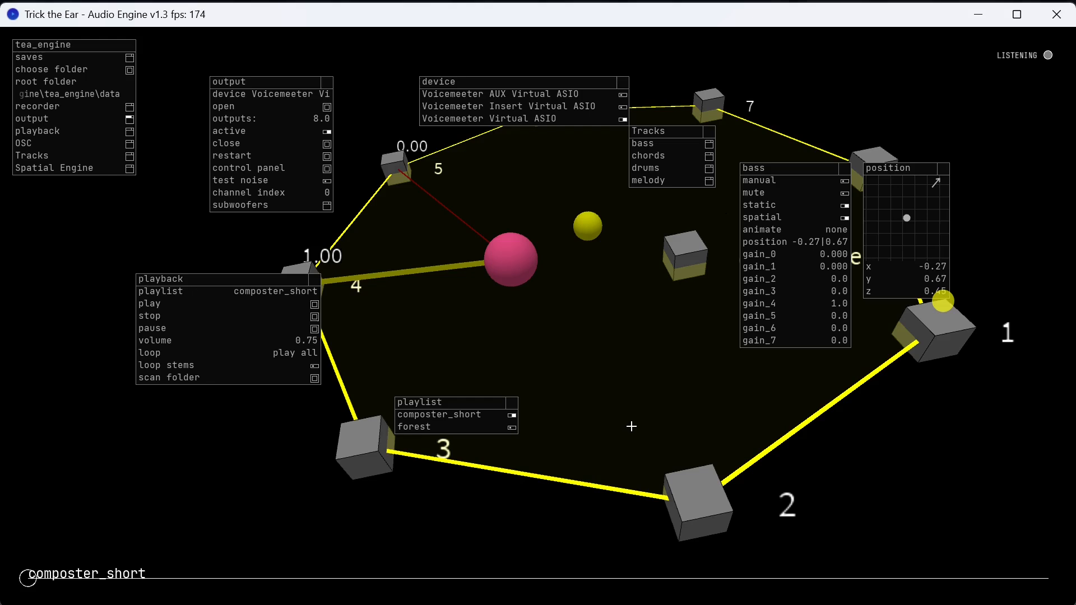
left_click_drag(614, 462, 682, 392)
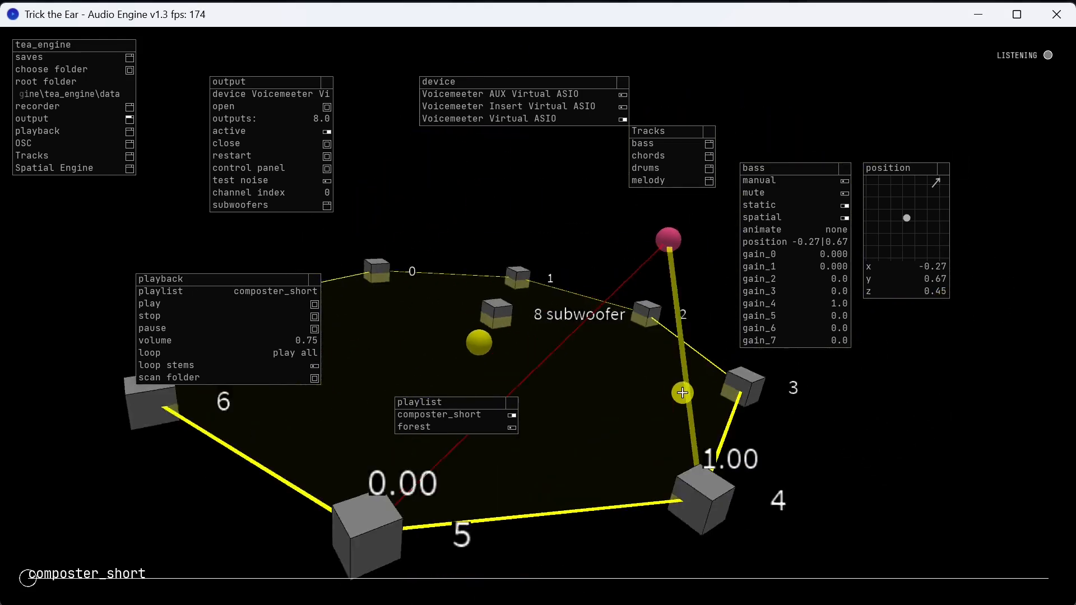
Create a new save of the current engine setup and check the list of saves.
left_click(65, 54)
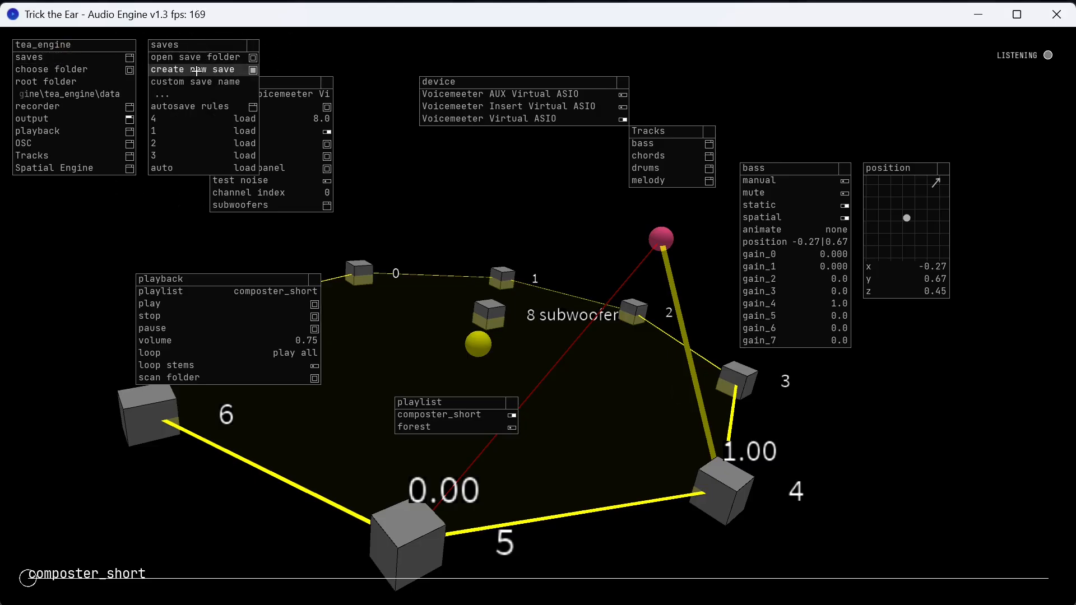
left_click(252, 44)
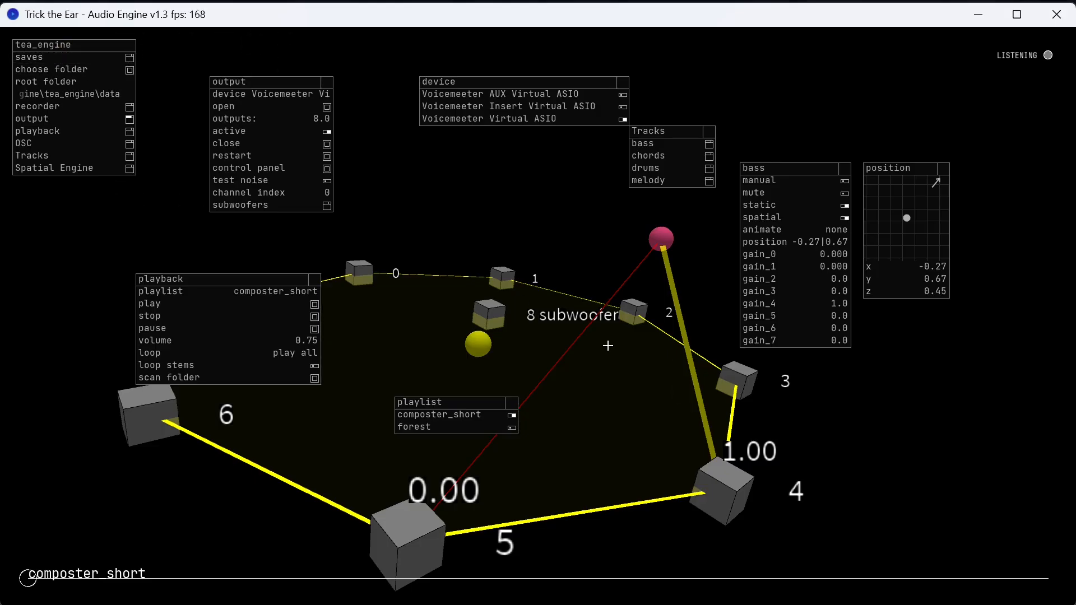
left_click_drag(675, 350, 695, 426)
double_click(623, 311)
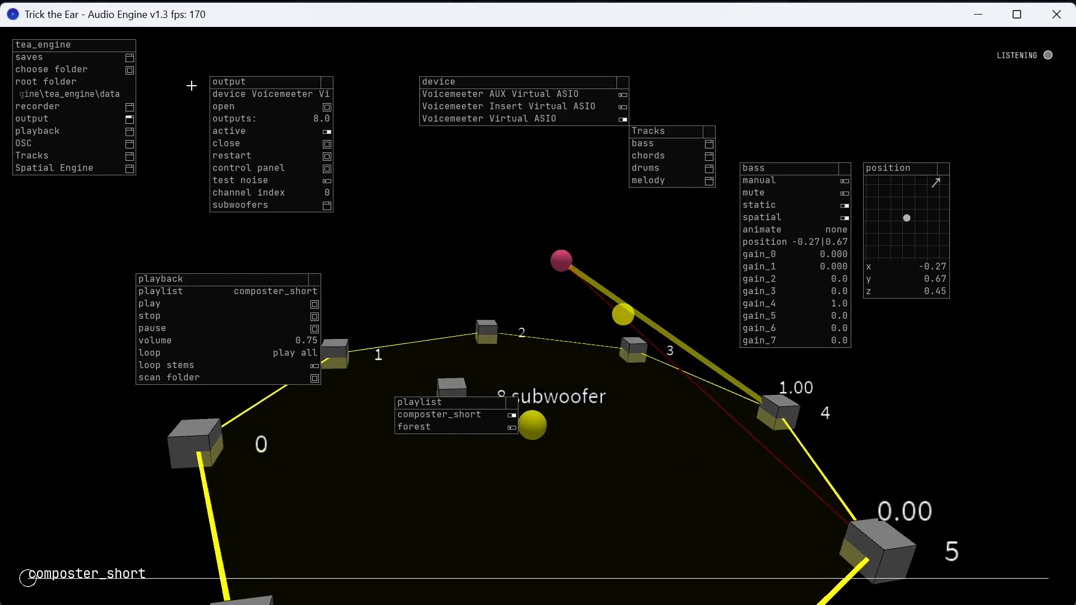
left_click(64, 60)
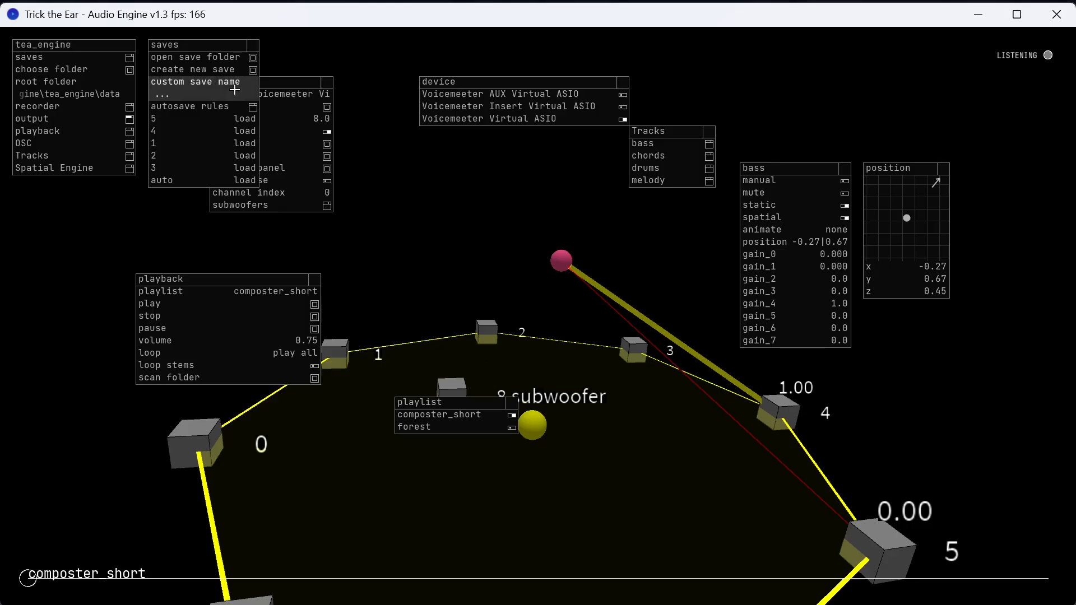
left_click(251, 45)
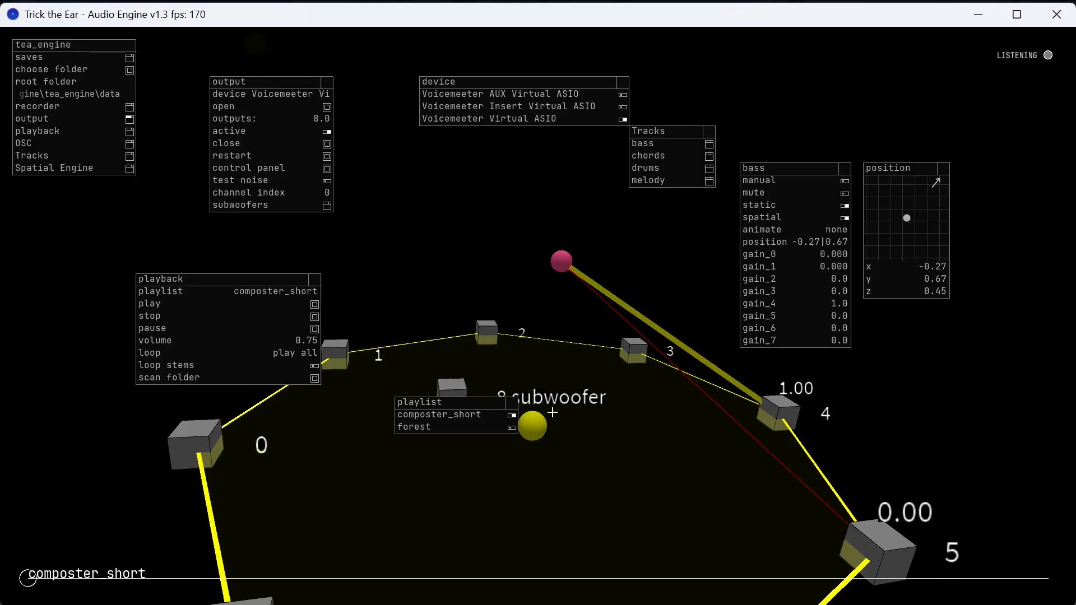
Set the bass track's animation to circle and close the animation options.
left_click_drag(550, 413, 551, 363)
left_click_drag(584, 406, 557, 256)
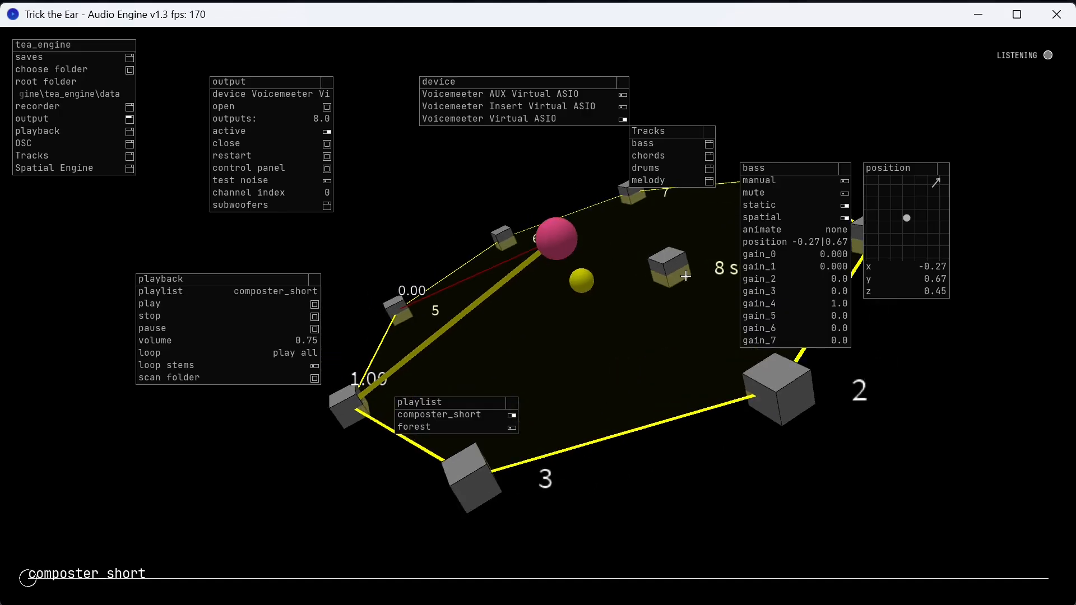
left_click(829, 234)
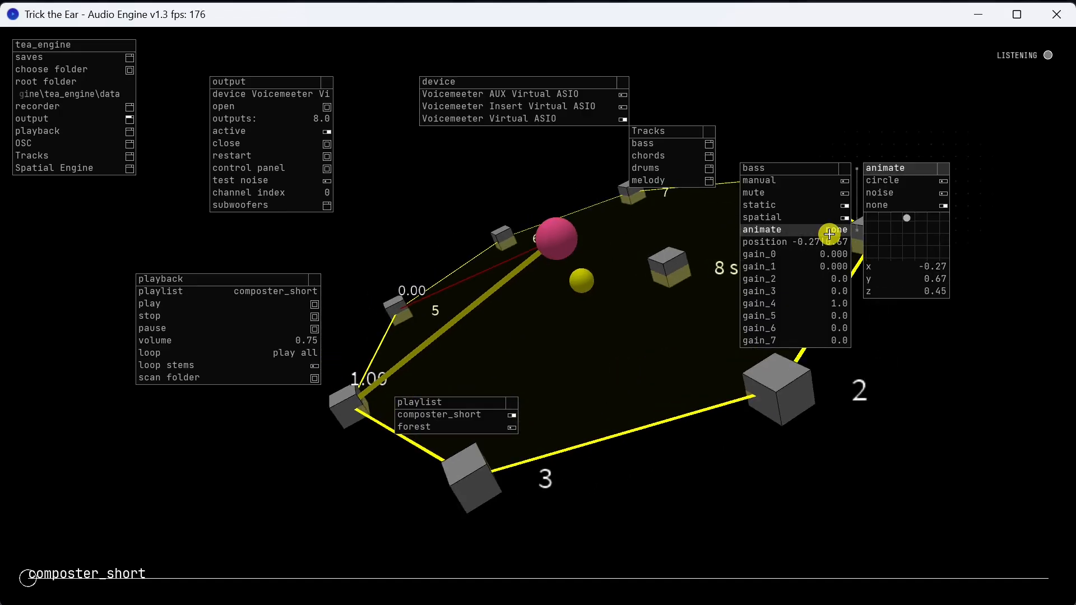
left_click(903, 178)
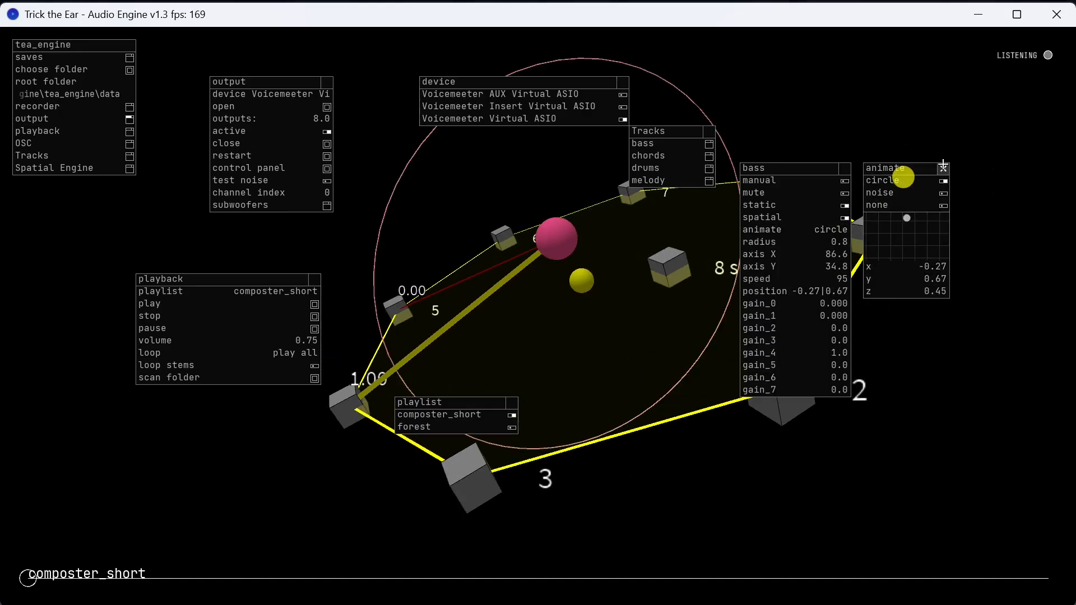
left_click(947, 168)
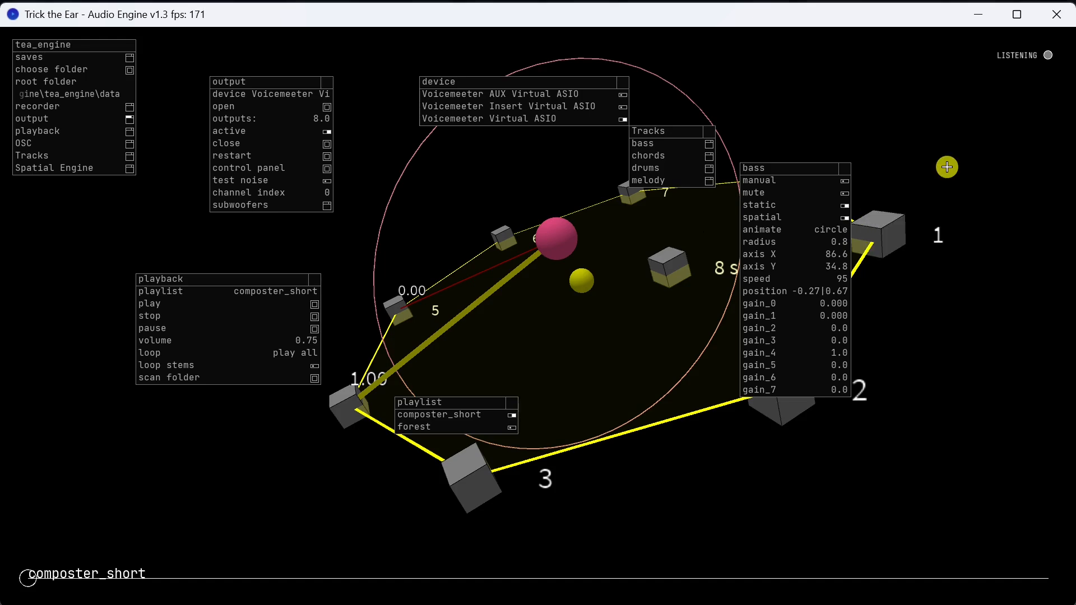
Turn off the bass track's static option so its sound source follows the circle.
left_click_drag(664, 331, 644, 444)
left_click_drag(523, 440, 639, 456)
left_click_drag(488, 477, 642, 372)
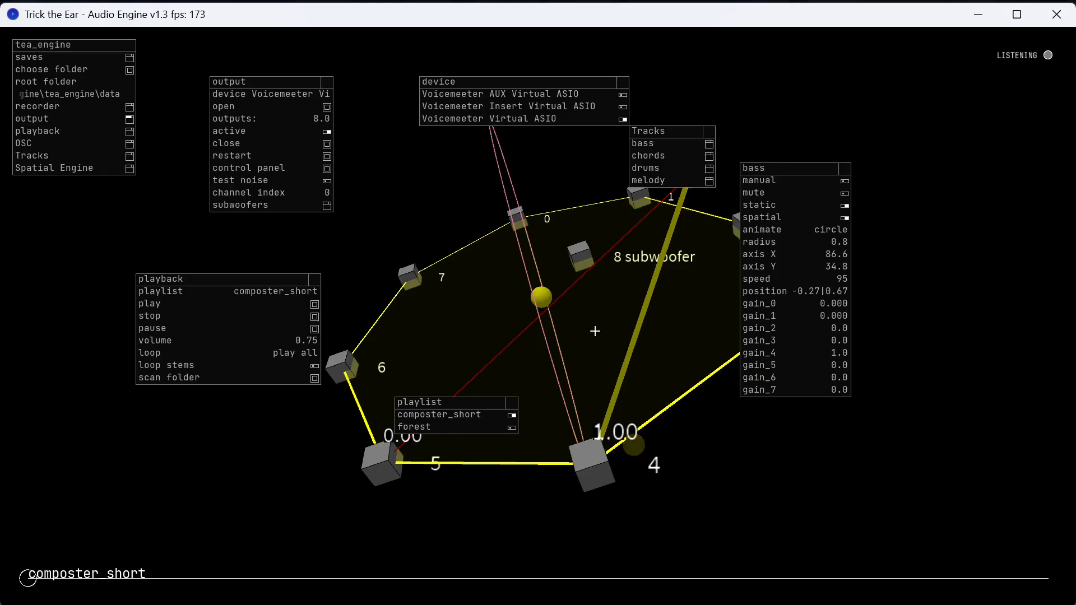
left_click_drag(695, 375, 634, 339)
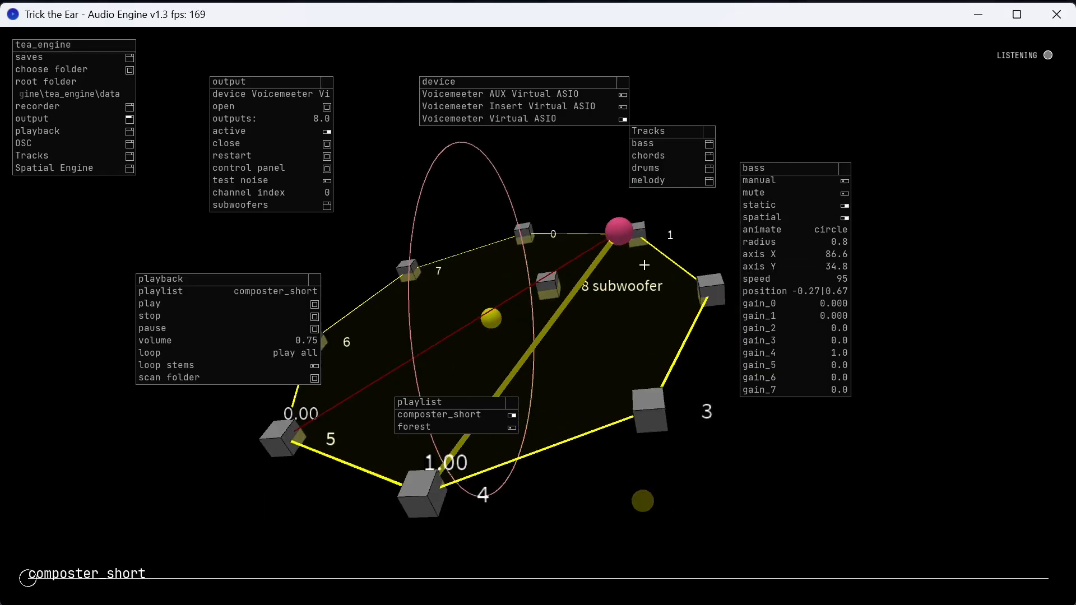
left_click(786, 208)
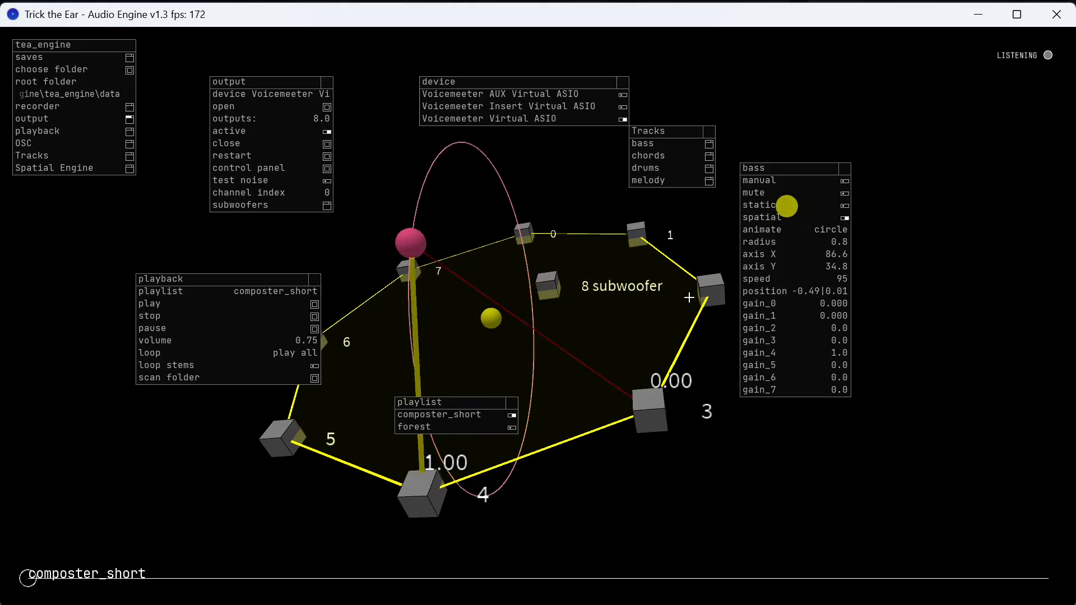
Tilt the bass track's circular path by setting axis X to 183.1 and axis Y to 0.0.
left_click_drag(676, 454, 605, 306)
left_click_drag(822, 254, 1073, 251)
left_click_drag(784, 254, 878, 249)
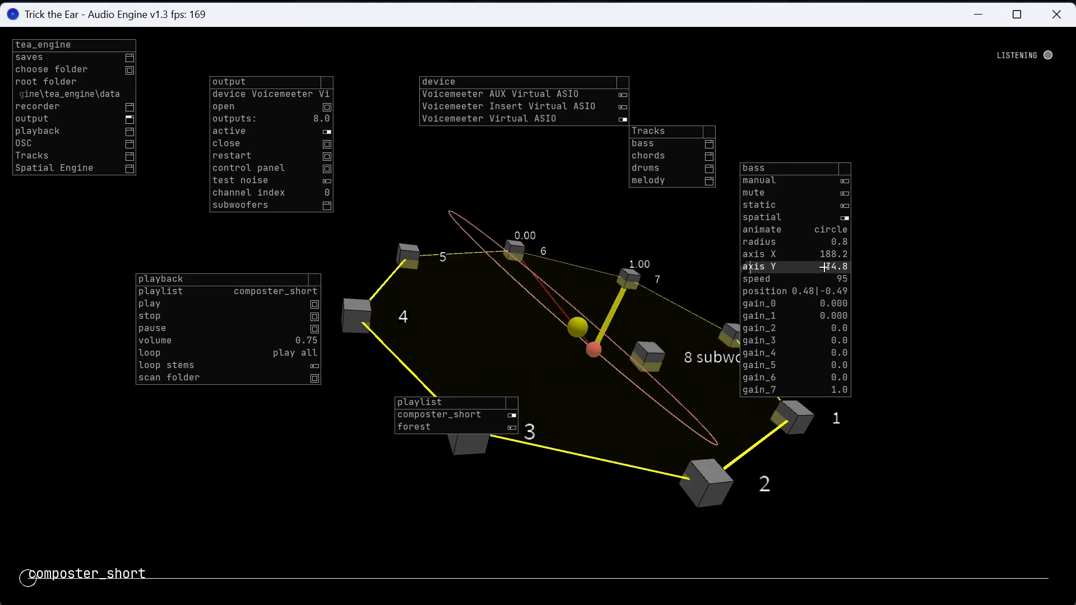
key("r")
left_click_drag(833, 254, 805, 265)
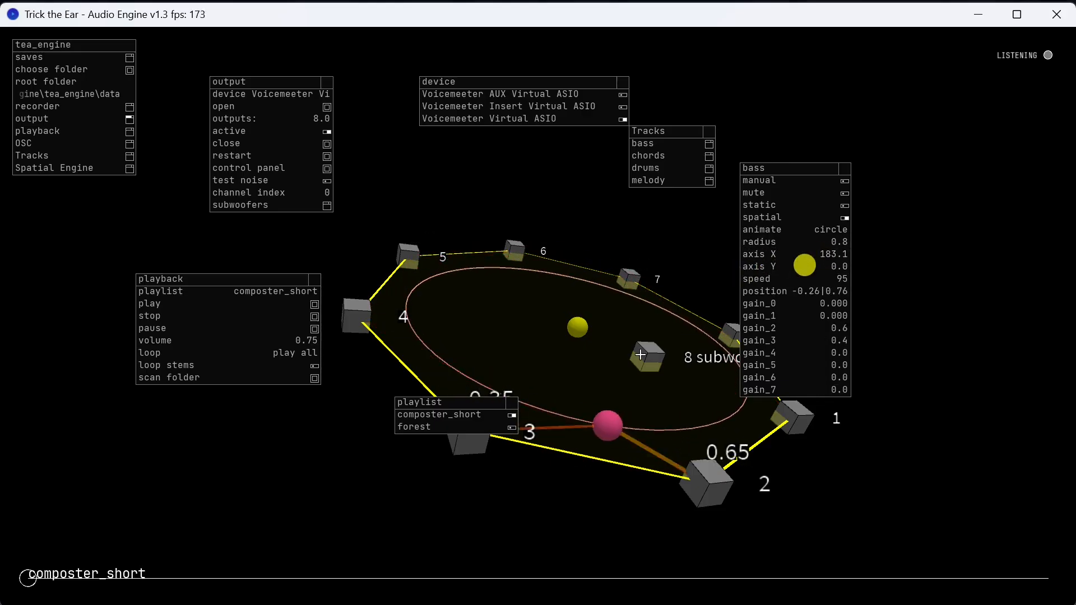
Review the bass track's animation types and examine its circular motion among the speakers from several angles.
left_click_drag(657, 367, 766, 271)
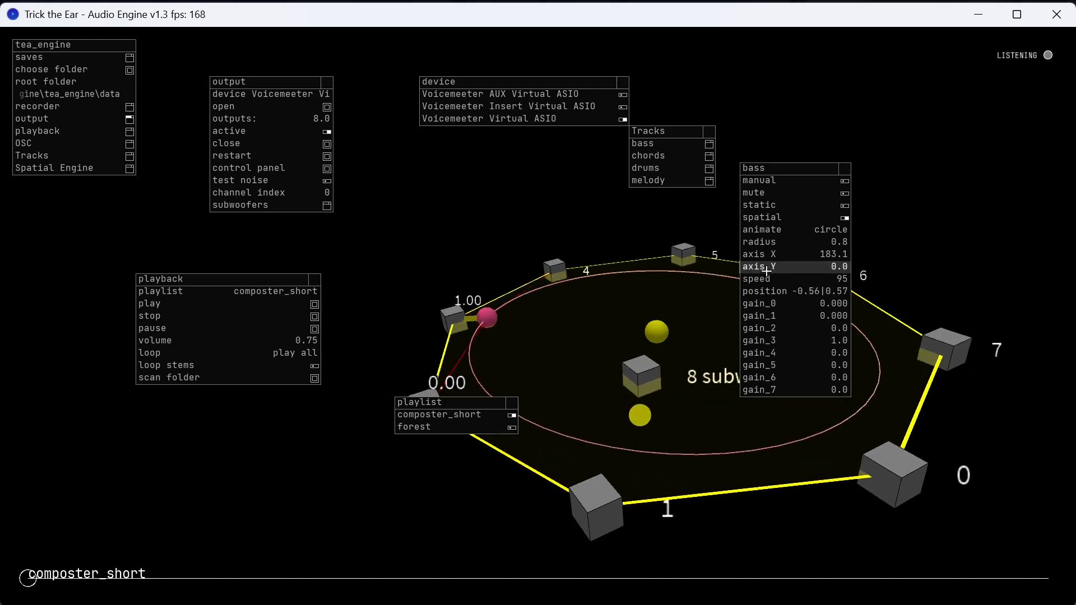
left_click(821, 229)
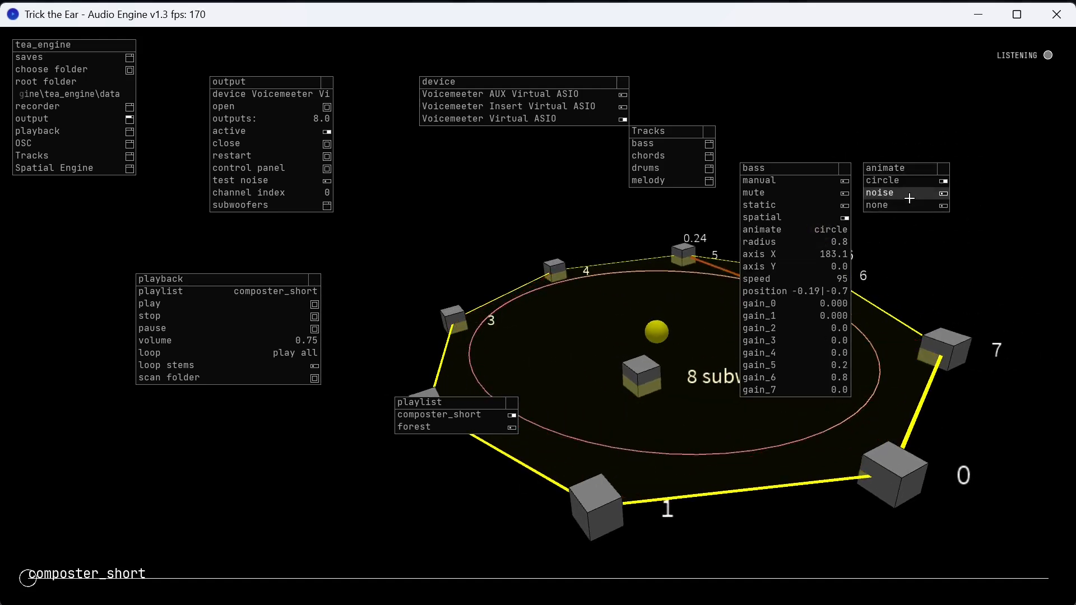
left_click(945, 168)
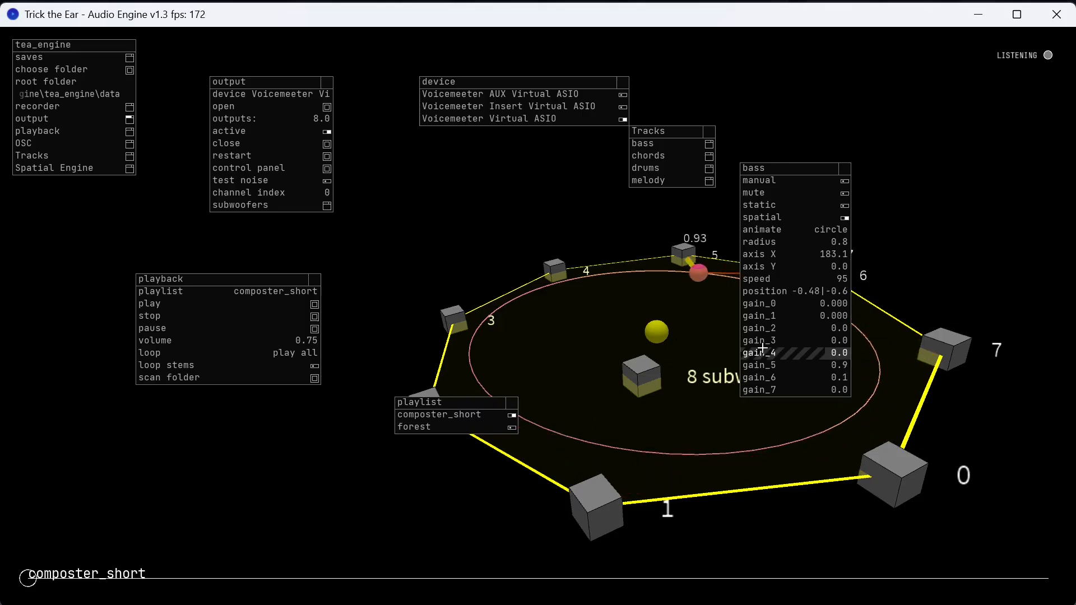
left_click_drag(624, 342, 534, 290)
left_click_drag(536, 253, 597, 419)
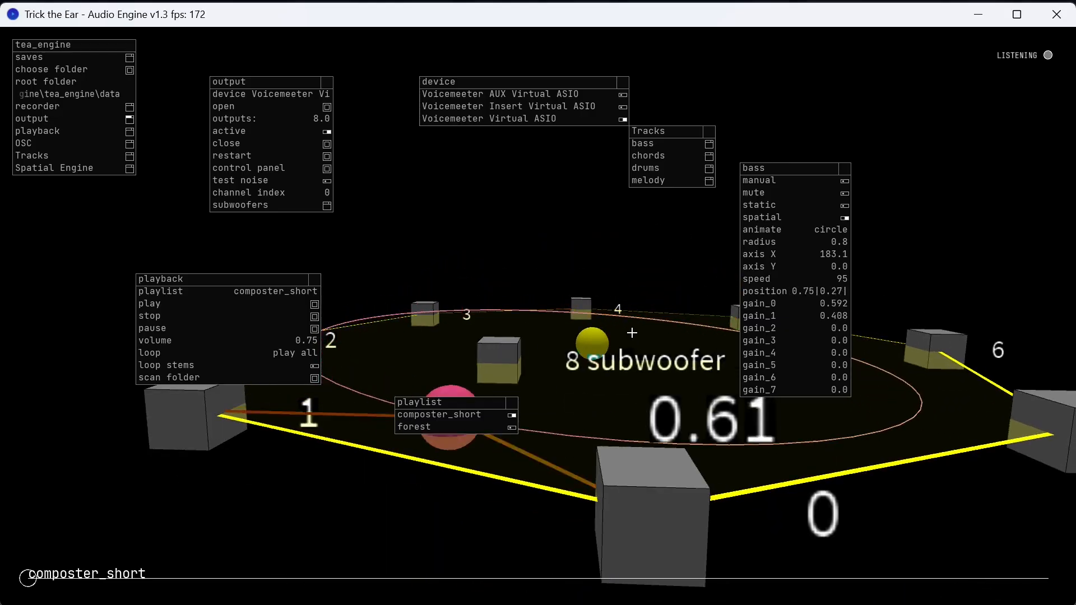
left_click_drag(581, 319, 601, 301)
scroll(619, 400, "down", 5)
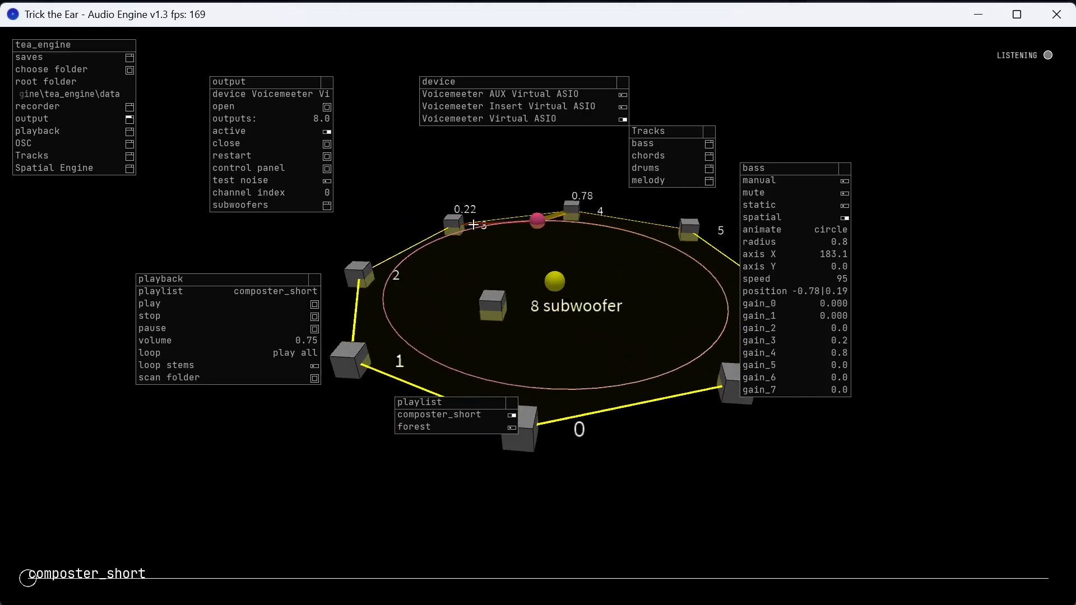
mouse_move(463, 367)
left_mouse_down()
mouse_move(497, 372)
mouse_move(465, 465)
mouse_move(482, 372)
mouse_move(421, 368)
mouse_move(477, 373)
mouse_move(468, 360)
mouse_move(452, 367)
left_mouse_up()
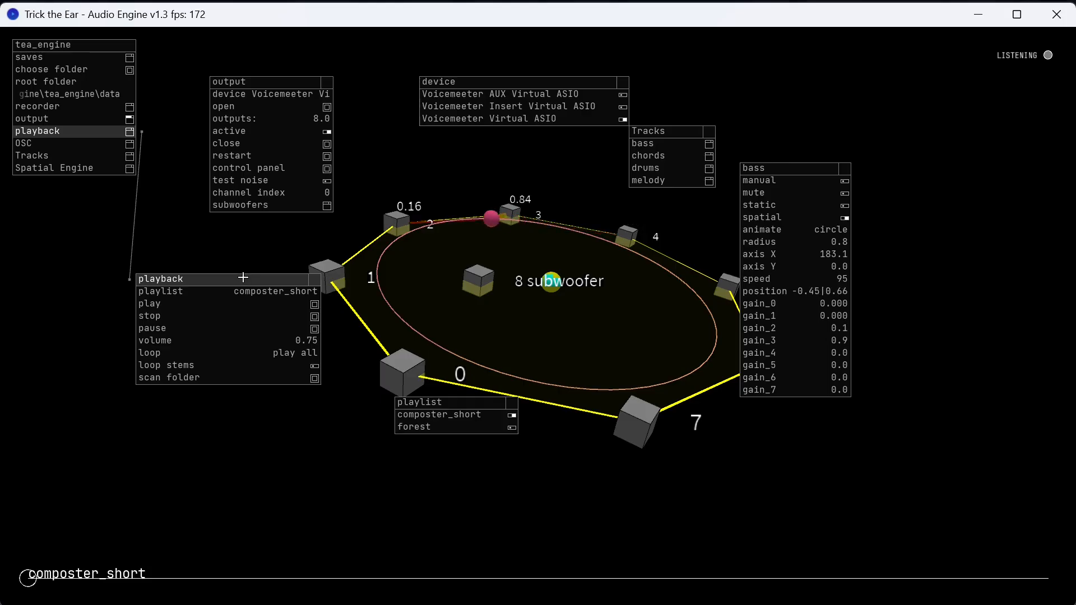
Bring up the Spatial Engine settings below the playback settings and place their preset list beneath the bass settings.
left_click(105, 168)
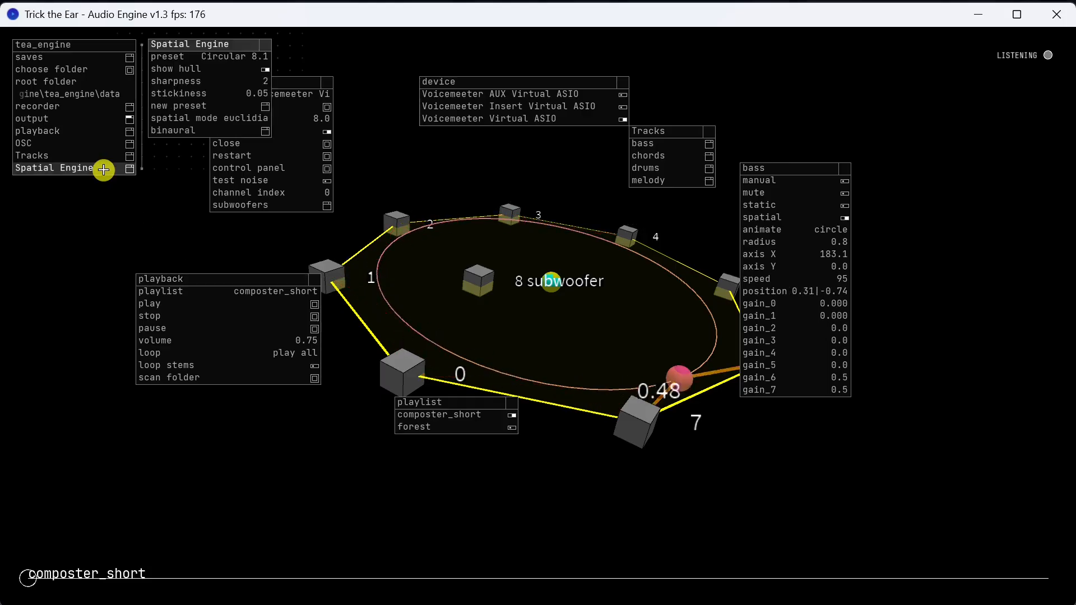
left_click_drag(215, 44, 234, 439)
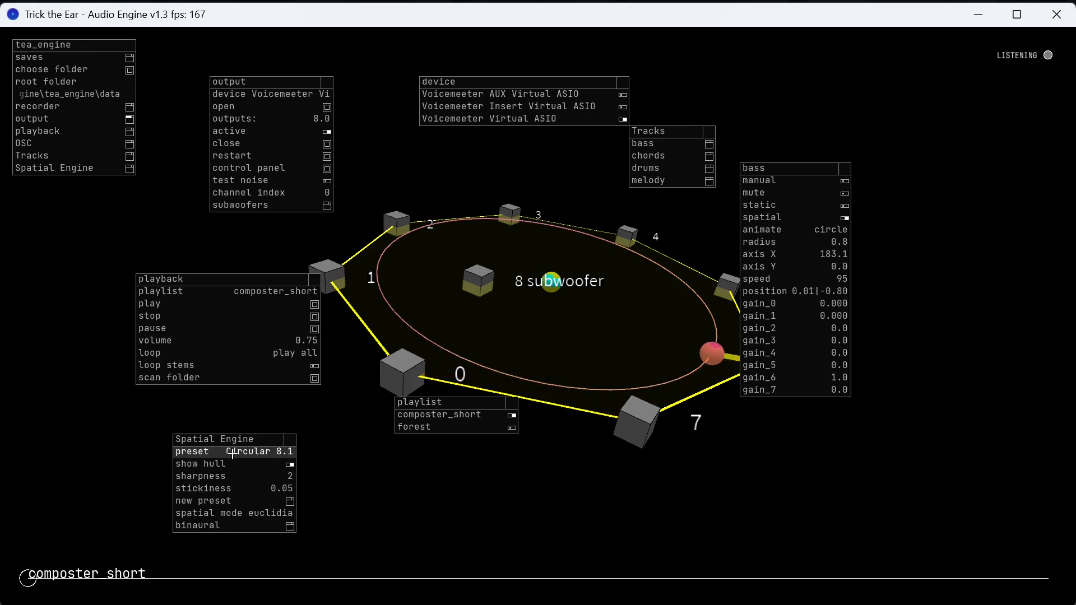
left_click(257, 452)
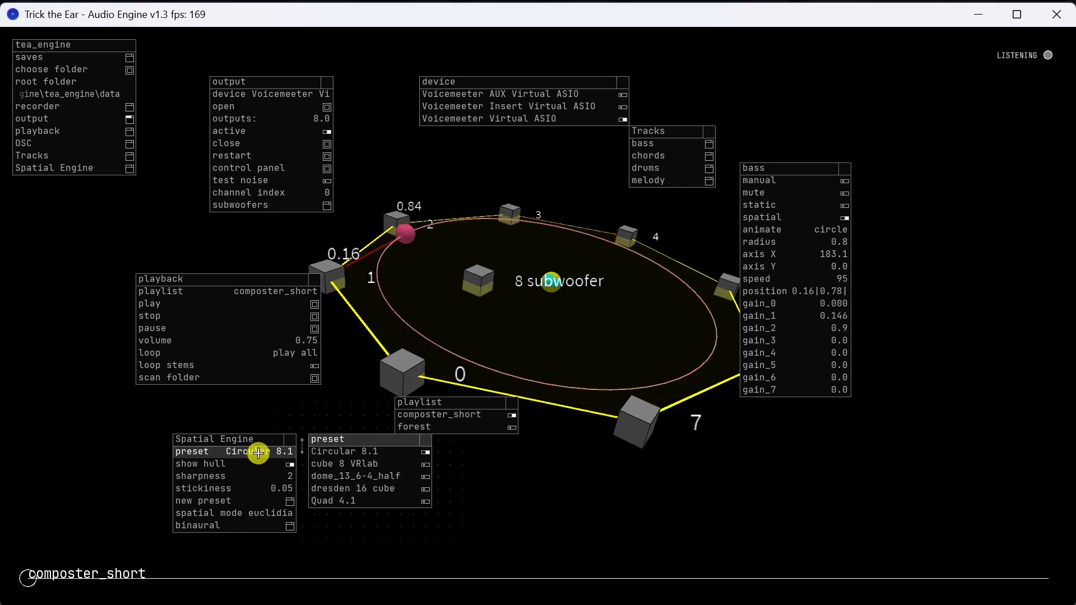
left_click_drag(341, 438, 758, 449)
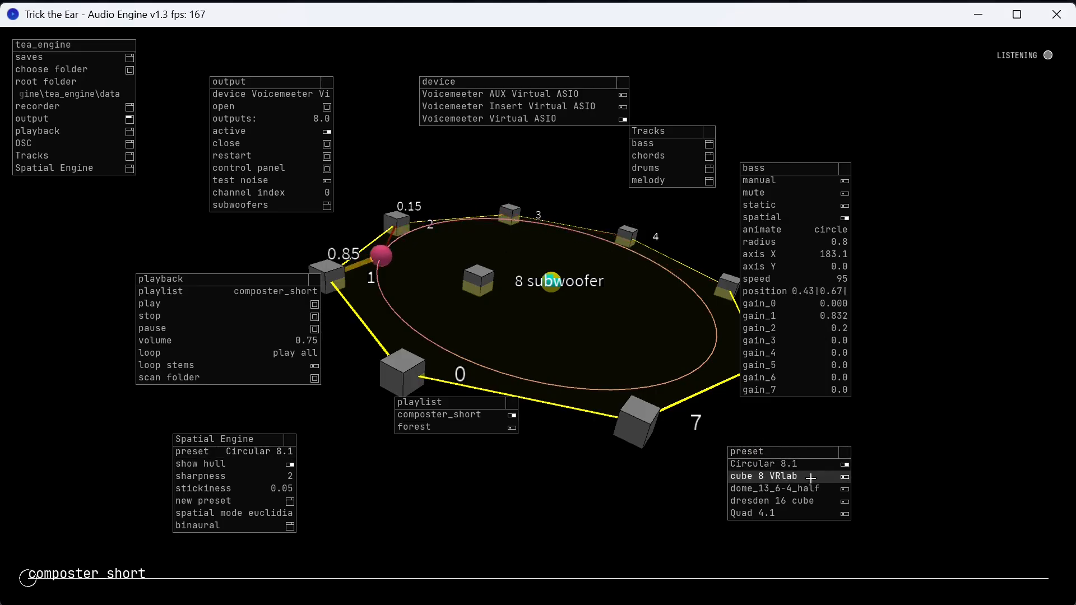
Try the cube 8 VRlab and dome_13_6-4_half speaker presets, viewing each layout from different angles.
left_click(809, 476)
left_click(648, 433)
left_click_drag(648, 433, 556, 331)
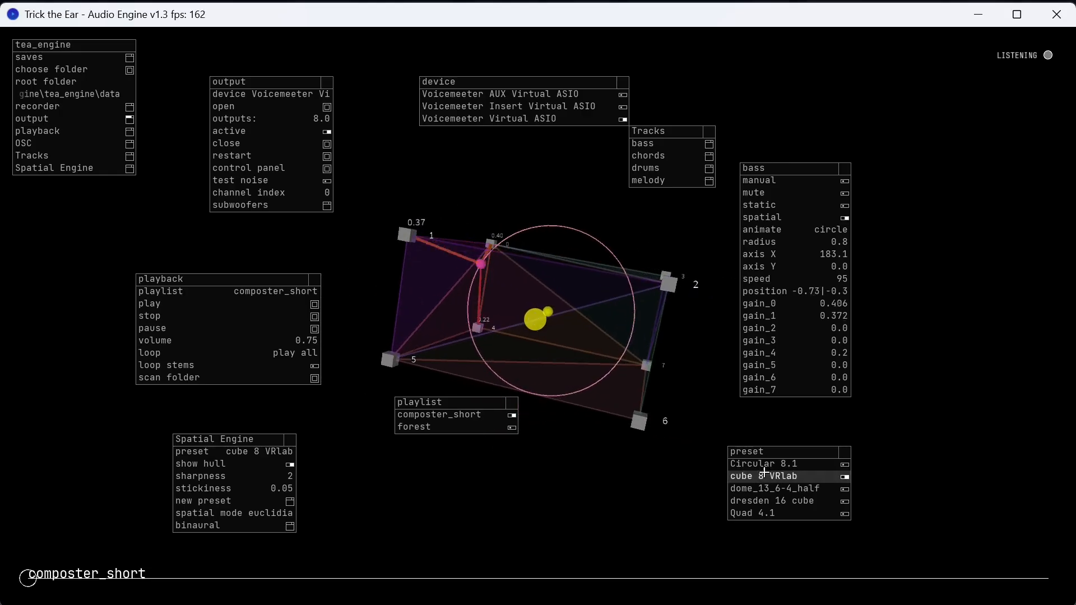
left_click(786, 489)
left_click_drag(639, 302, 669, 292)
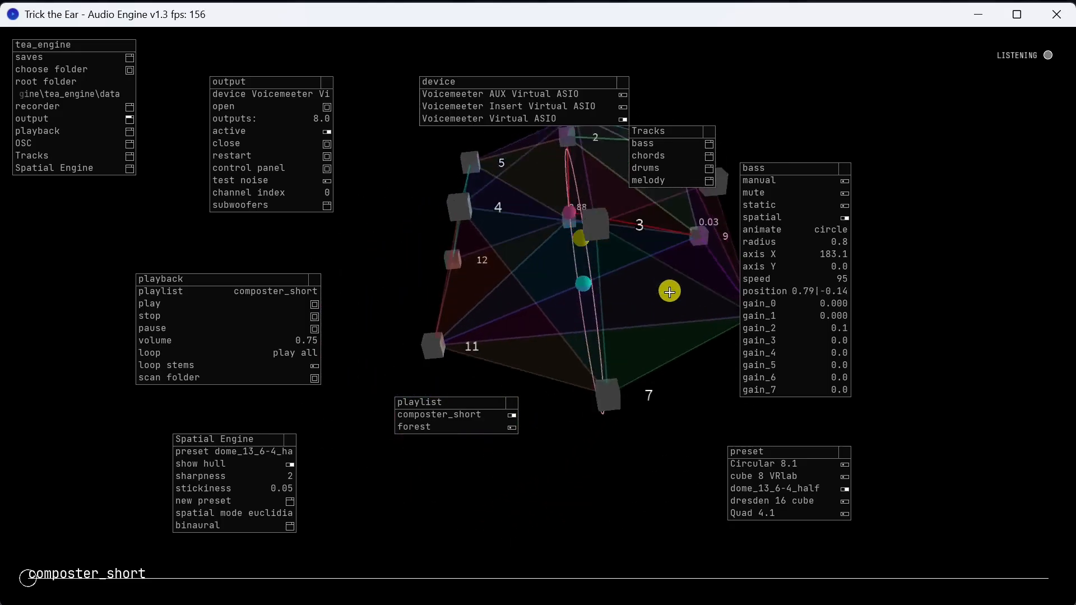
Try the Quad 4.1 speaker preset, return to Circular 8.1, and move the preset list closer to the speaker ring.
left_click(763, 512)
left_click_drag(631, 357, 610, 334)
left_click(791, 463)
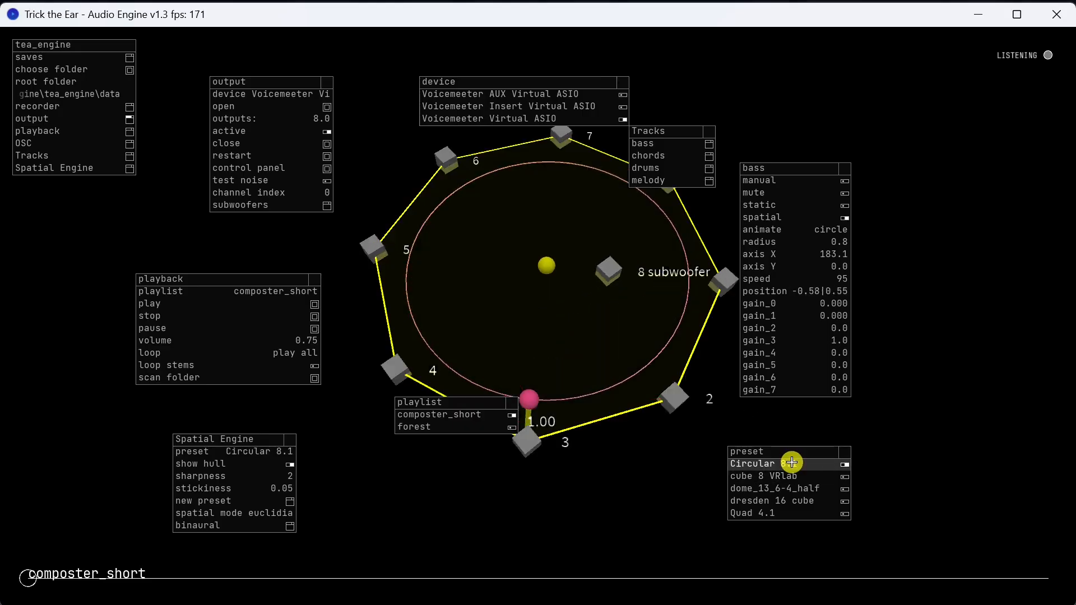
left_click_drag(777, 445, 691, 434)
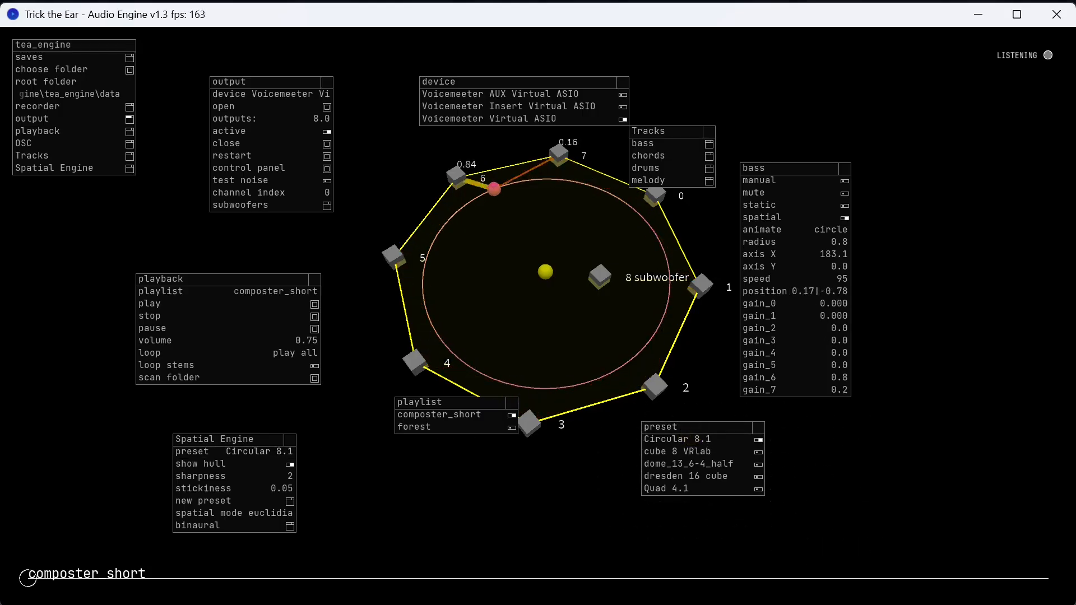
Switch to File Explorer, open the speaker_presets folder inside the data folder, and open dresden_16_cube.json.
key("alt+Tab")
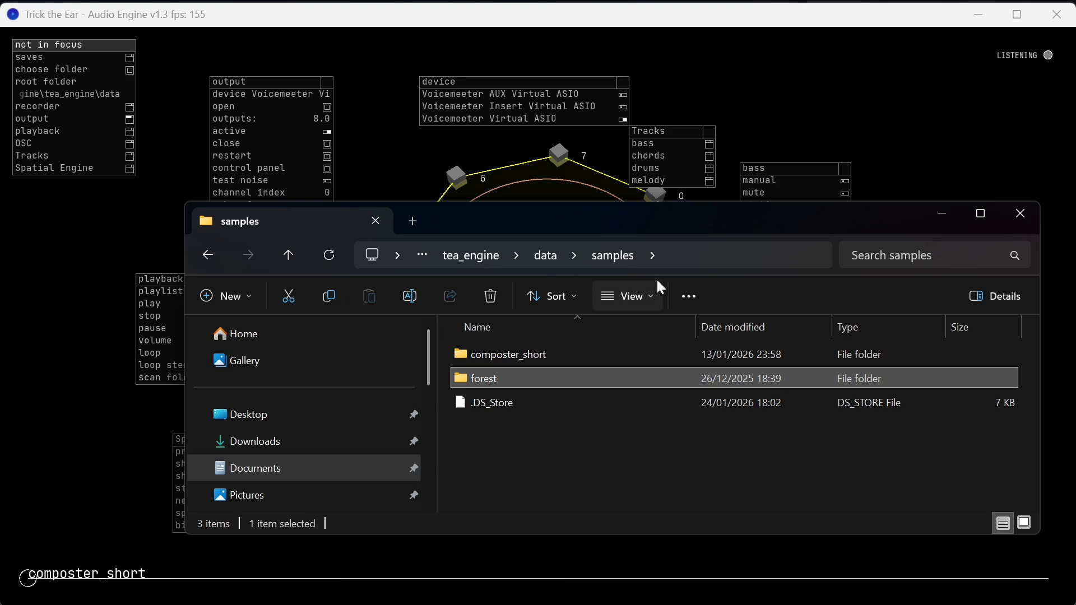
left_click(563, 256)
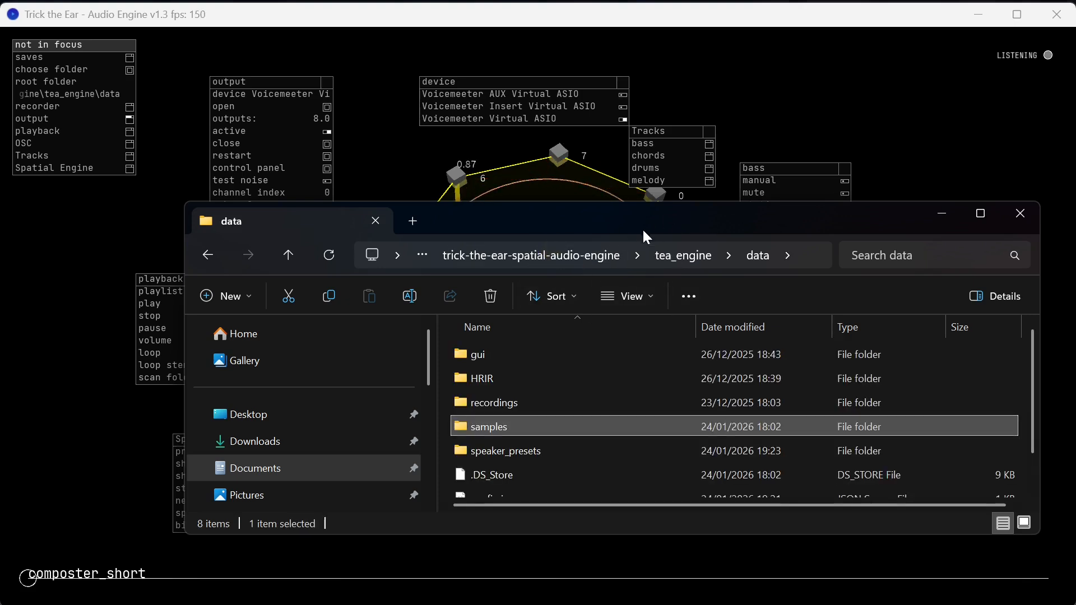
left_click_drag(644, 220, 617, 168)
double_click(499, 402)
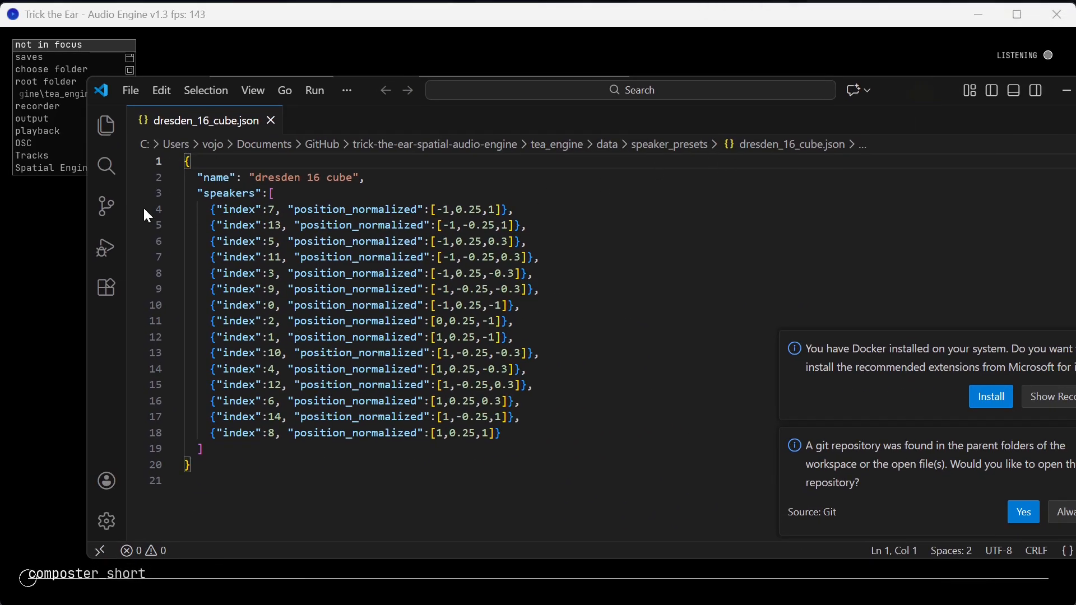
Examine the speaker indexes and normalized positions in dresden_16_cube.json, and minimize the code editor.
left_click_drag(211, 166, 156, 158)
left_click(742, 335)
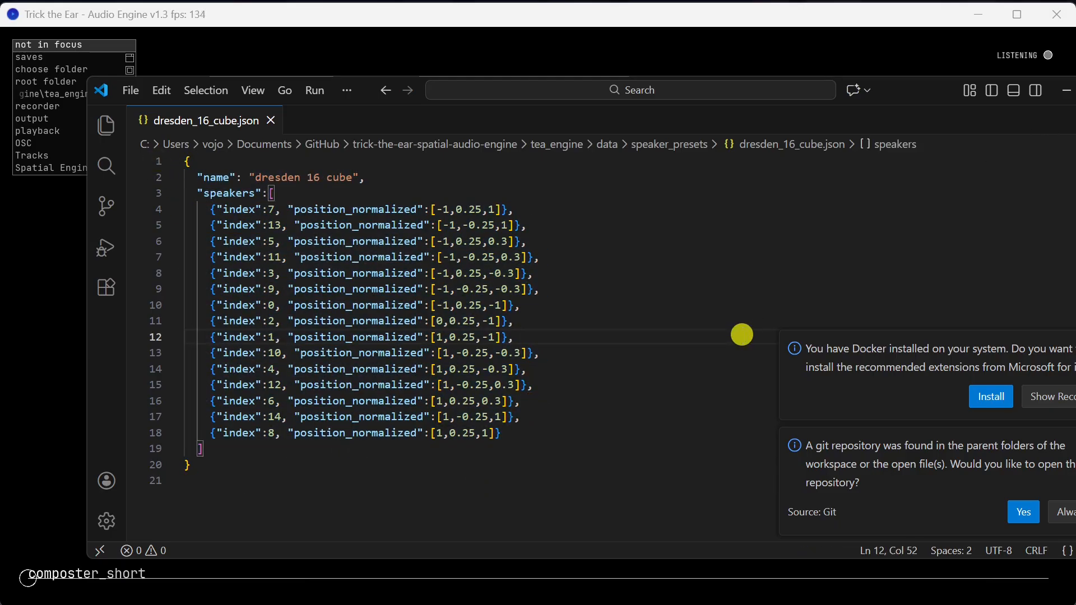
left_click(1066, 91)
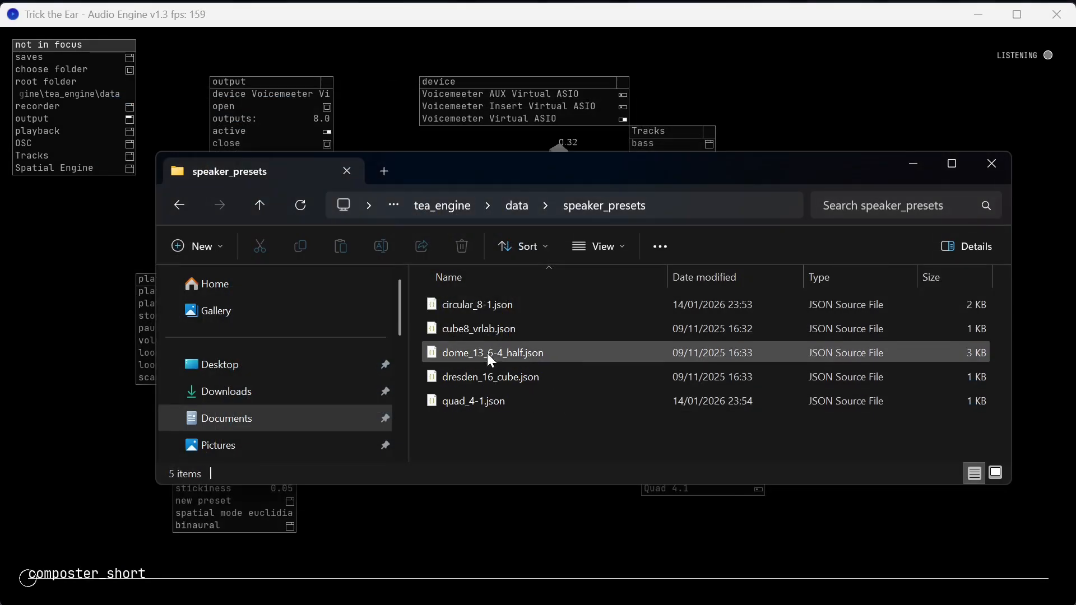
Open circular_8-1.json from the speaker_presets folder and examine the first speaker's index, lfe and position_normalized fields.
left_click(485, 311)
double_click(482, 304)
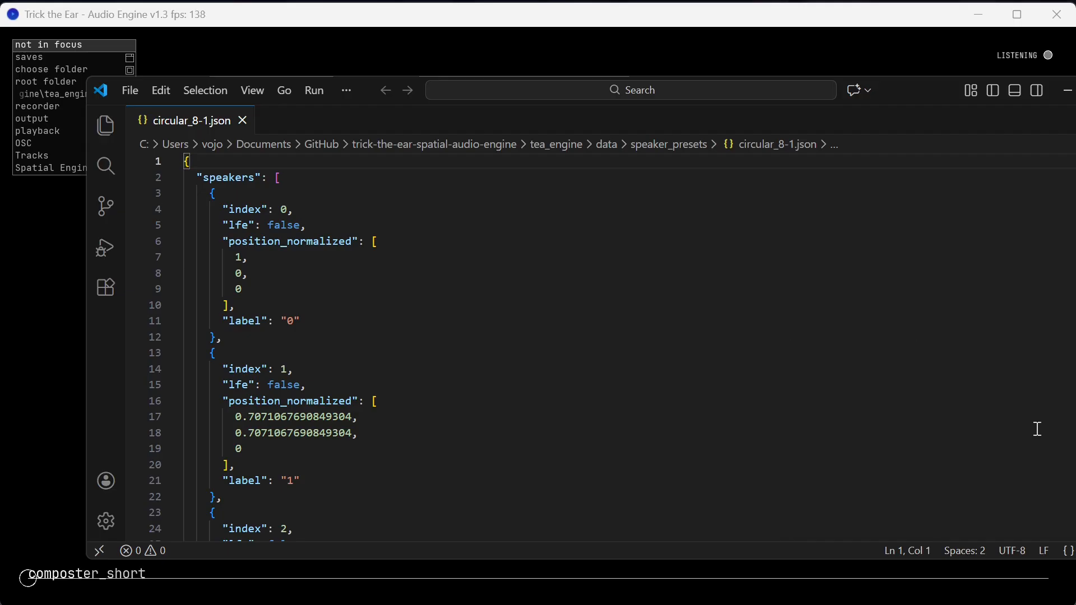
left_click_drag(227, 202, 342, 293)
left_click(343, 293)
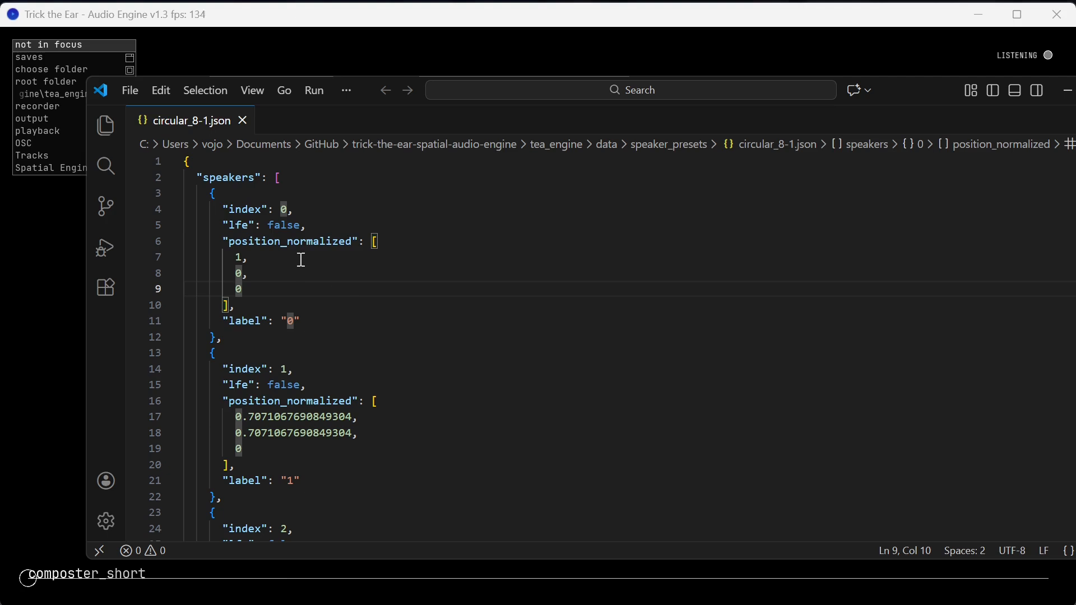
left_click_drag(240, 210, 333, 211)
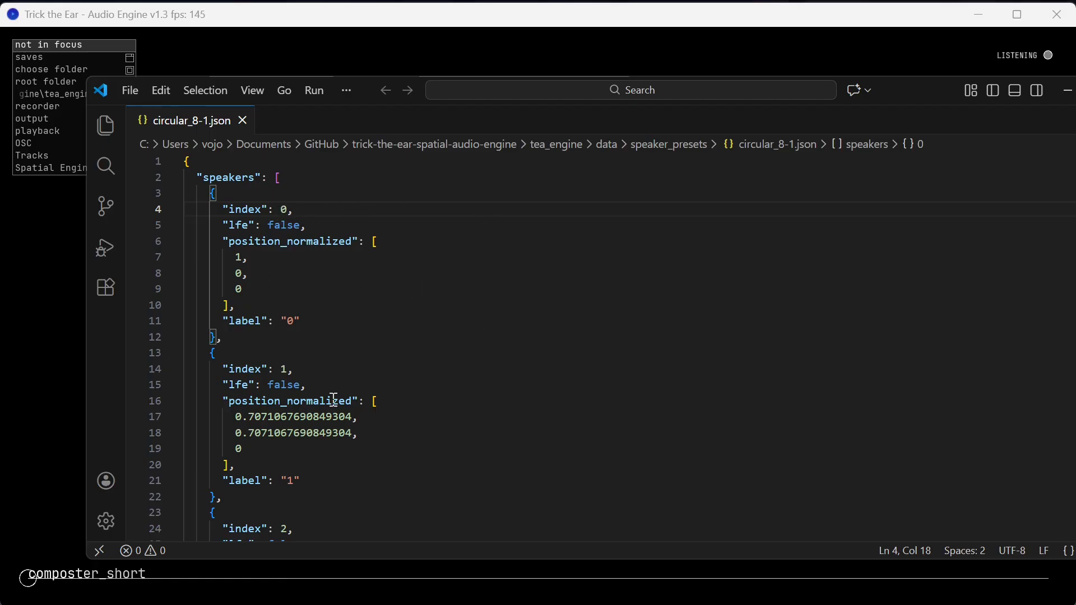
left_click_drag(242, 262, 299, 302)
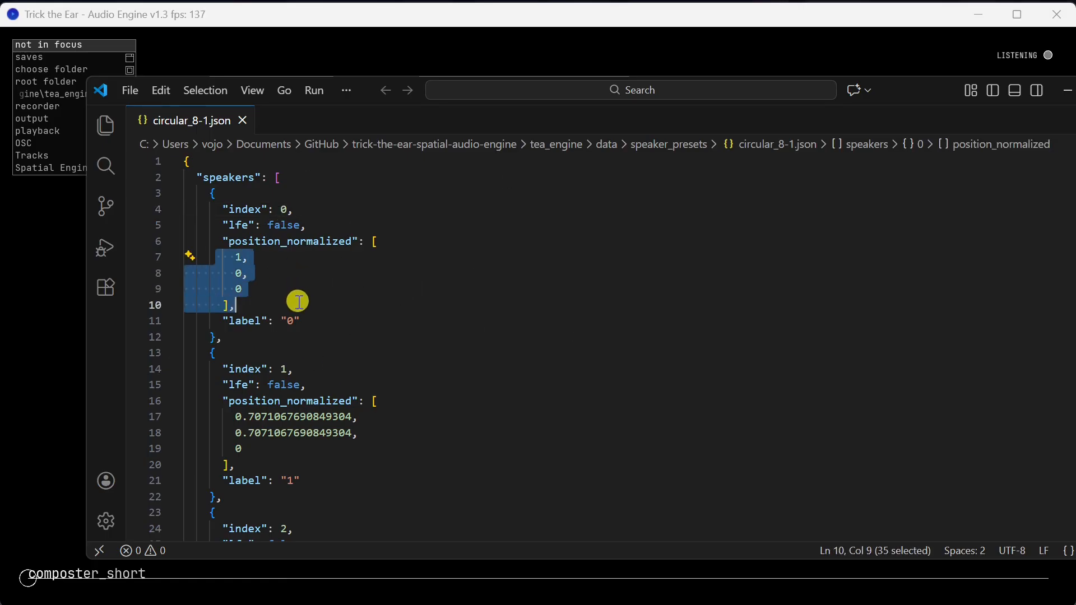
left_click(443, 324)
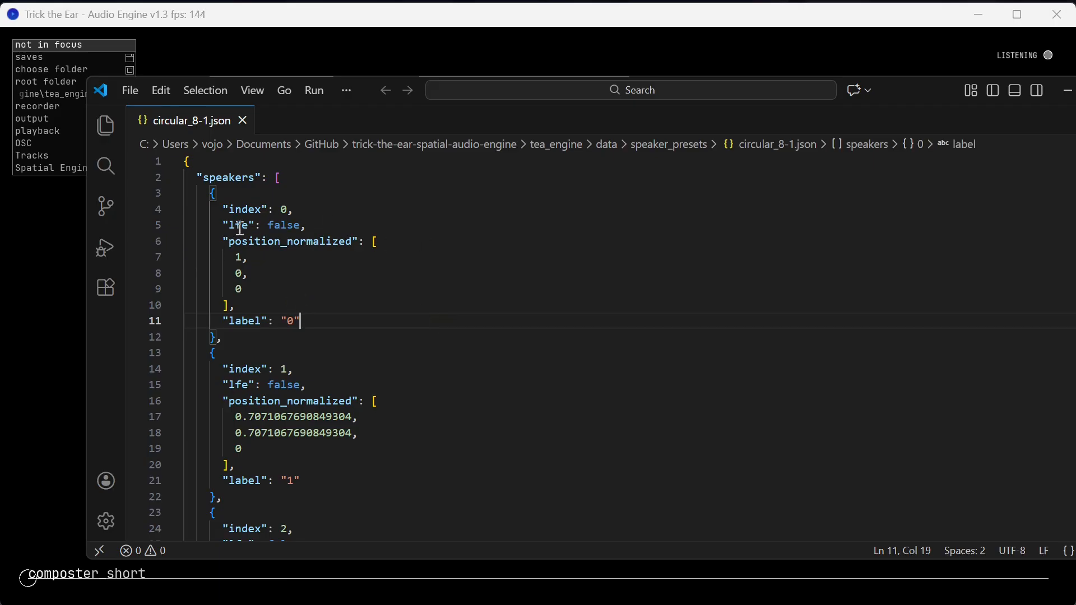
left_click_drag(215, 224, 336, 230)
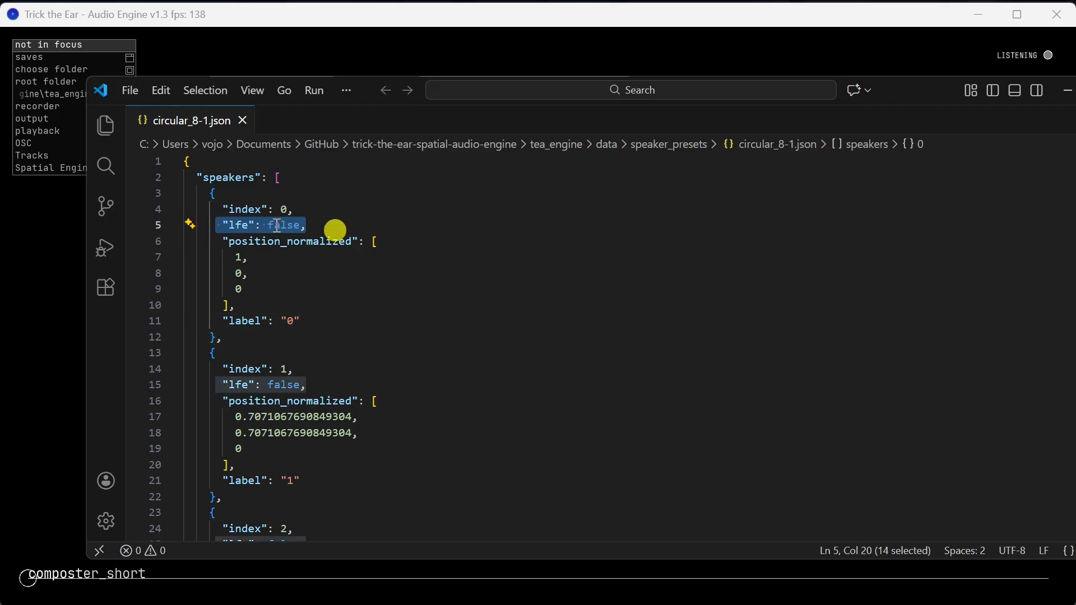
left_click(315, 224)
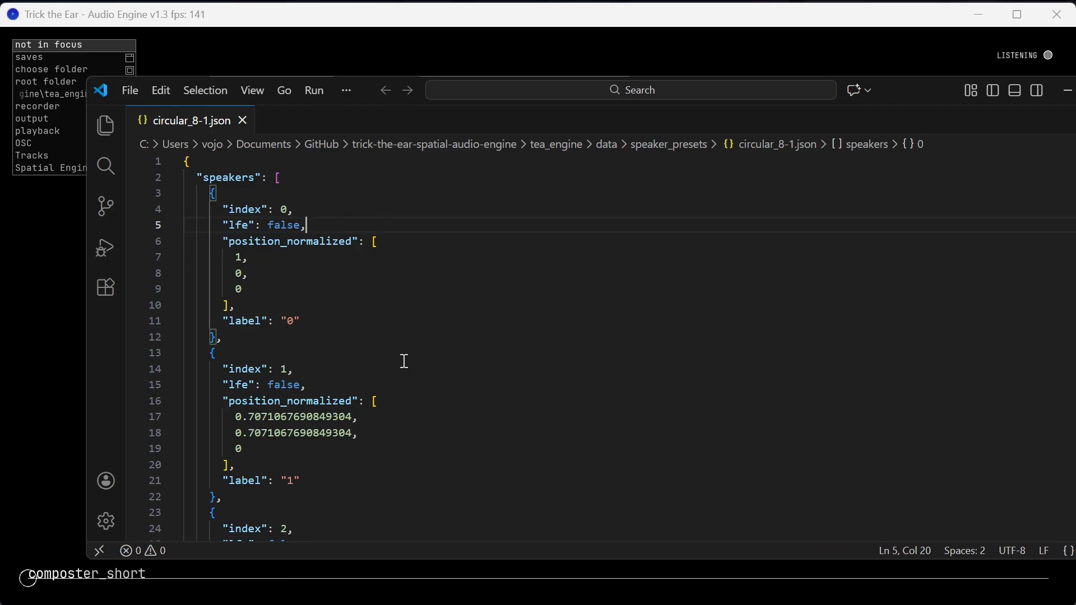
Examine the remaining speaker entries down to the subwoofer and the preset name, and minimize the code editor and File Explorer.
scroll(404, 374, "down", 1)
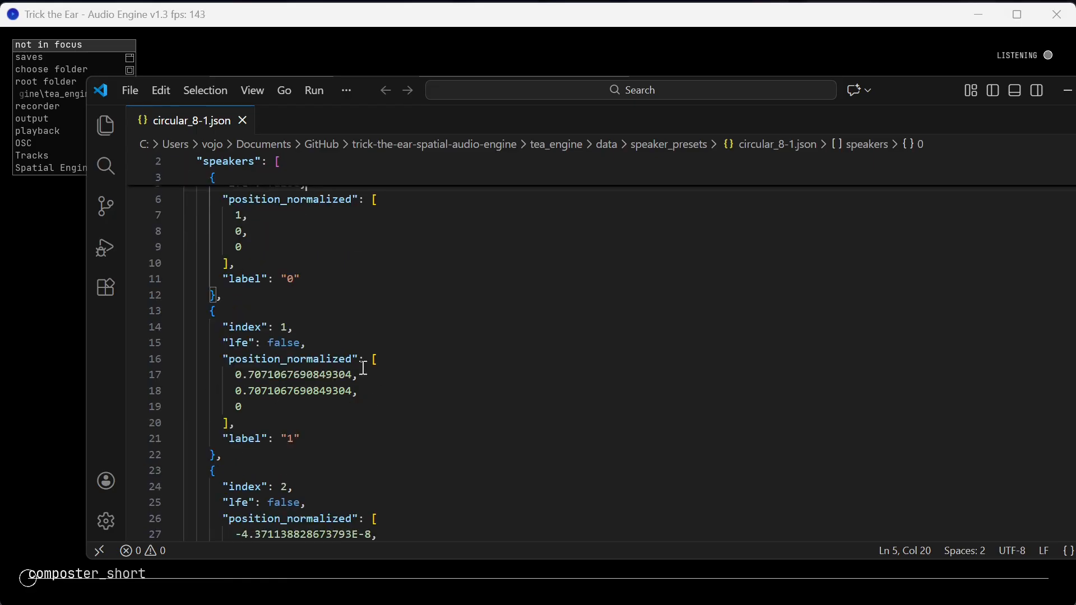
scroll(367, 303, "up", 1)
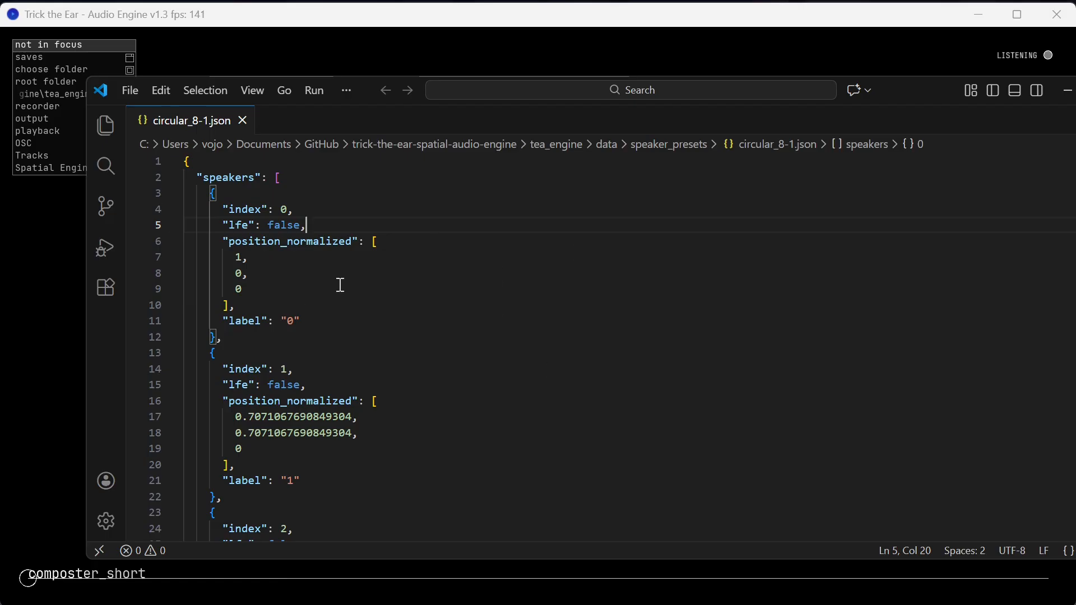
scroll(355, 392, "down", 11)
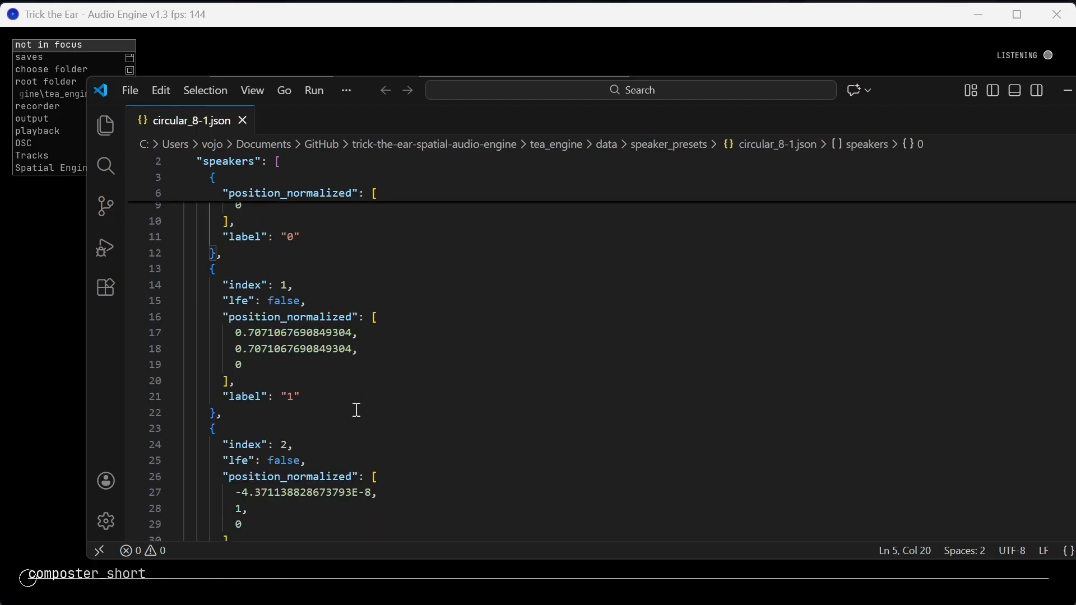
scroll(365, 410, "down", 15)
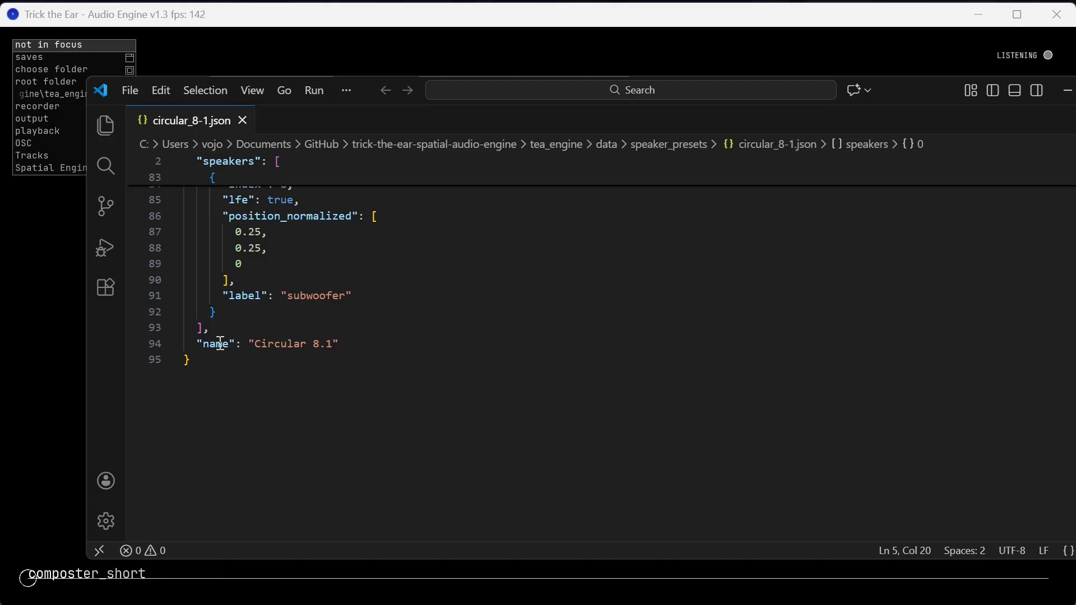
left_click_drag(197, 343, 418, 344)
left_click(315, 376)
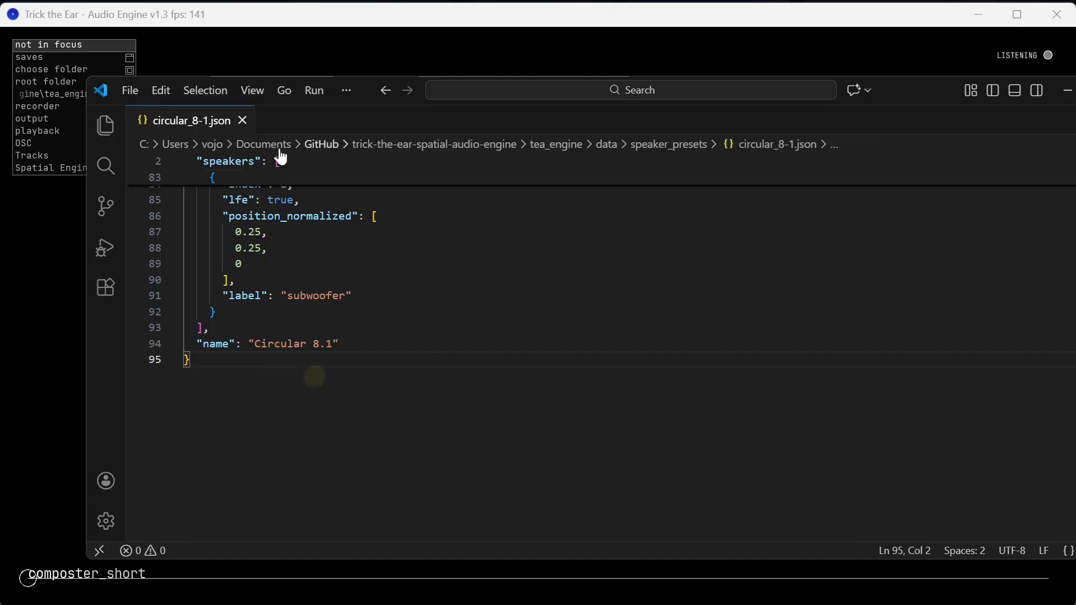
left_click(1068, 91)
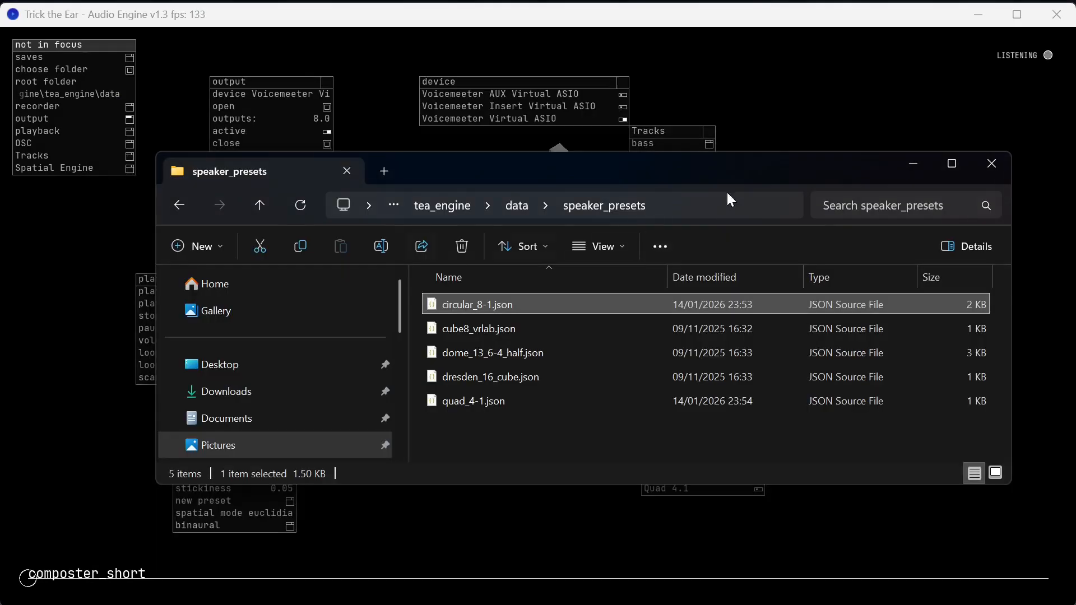
left_click(909, 167)
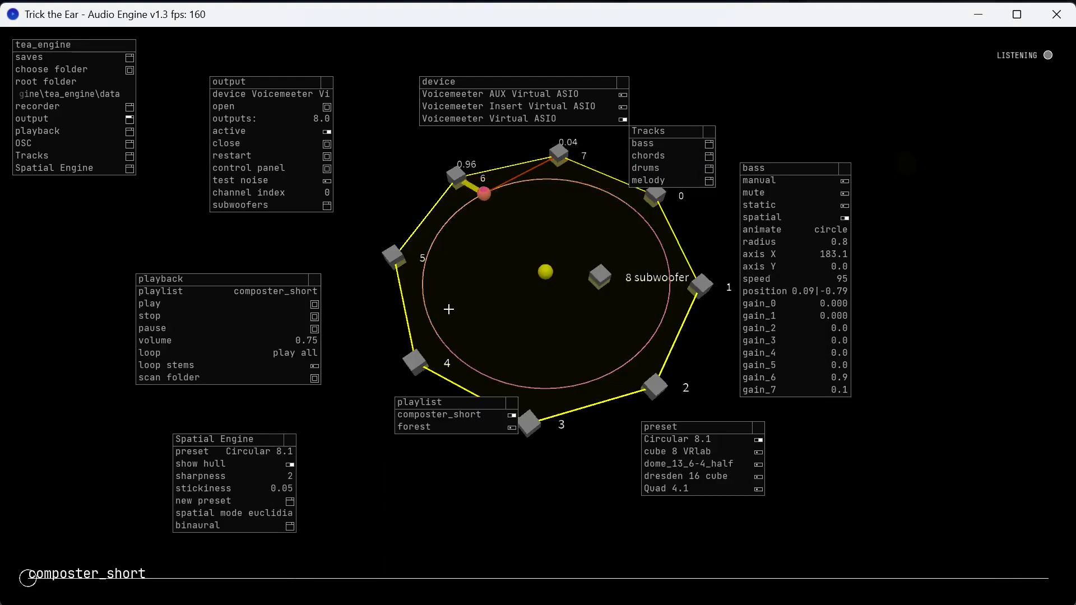
Move the preset list below the ring, examine the new preset generator's options and its circular and rectangular modes, and close the generator.
left_click_drag(577, 342, 570, 314)
left_click_drag(717, 427, 567, 443)
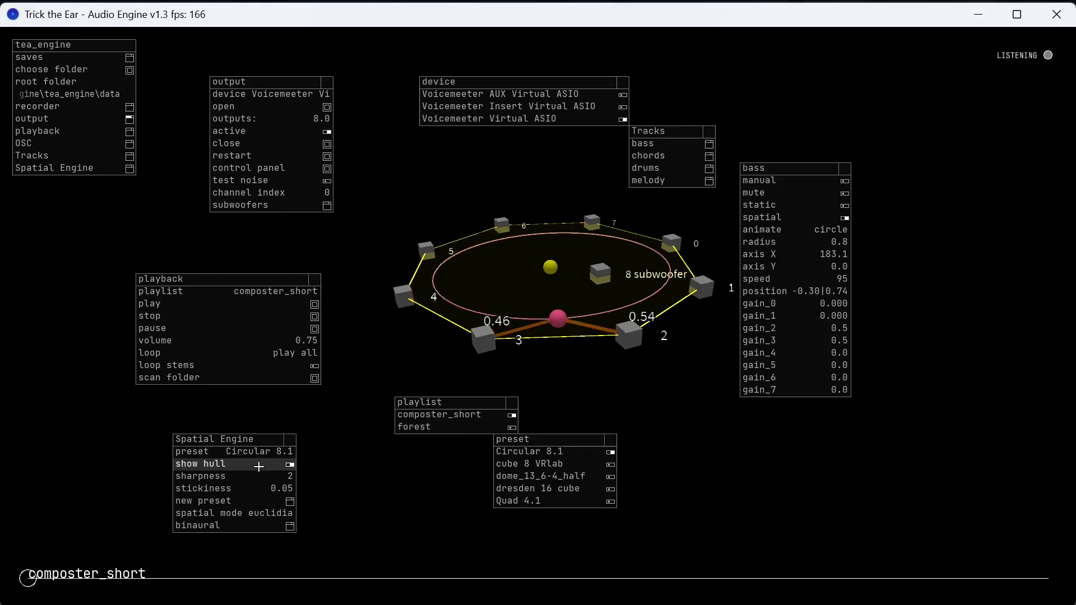
left_click(256, 506)
left_click_drag(340, 440, 687, 414)
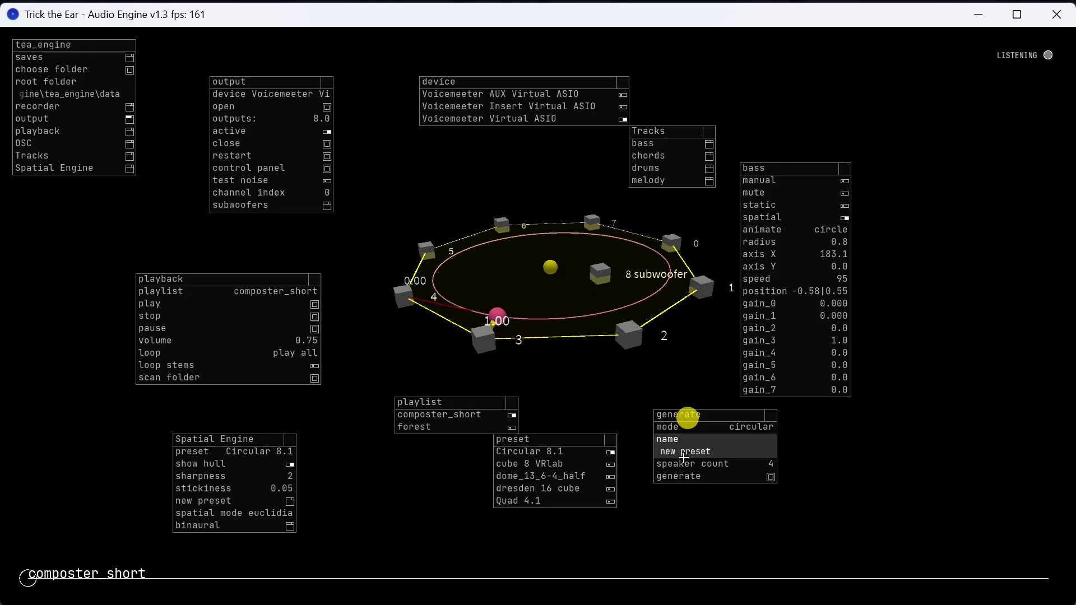
left_click(737, 429)
left_click_drag(804, 427, 847, 442)
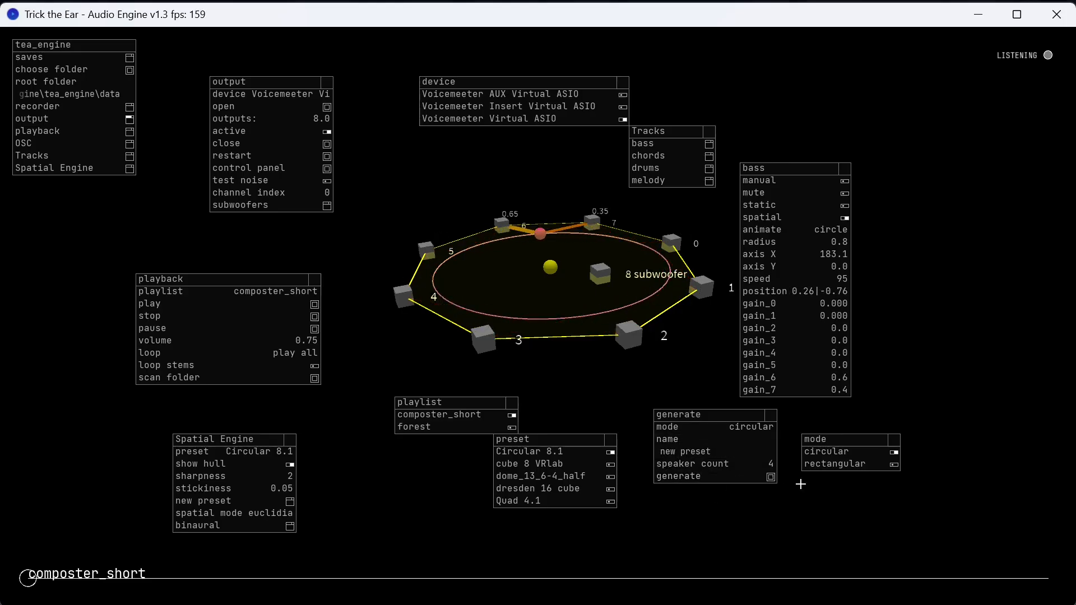
left_click(896, 440)
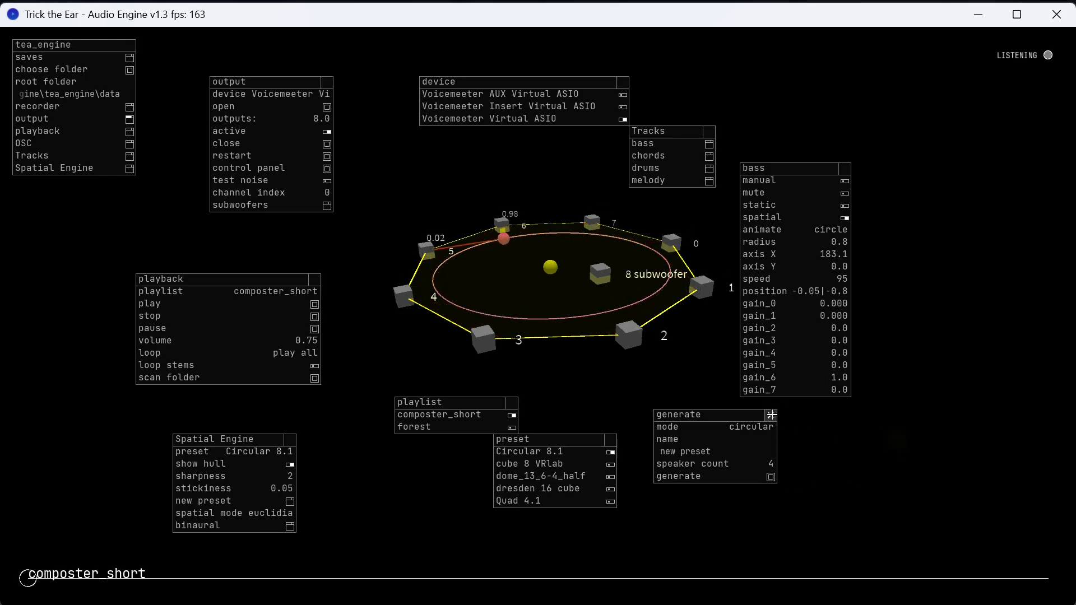
left_click(771, 415)
Move the bass settings aside, open the chords track's settings, and position chords at about x -0.5, y -0.3 with static on.
left_click_drag(763, 169, 885, 58)
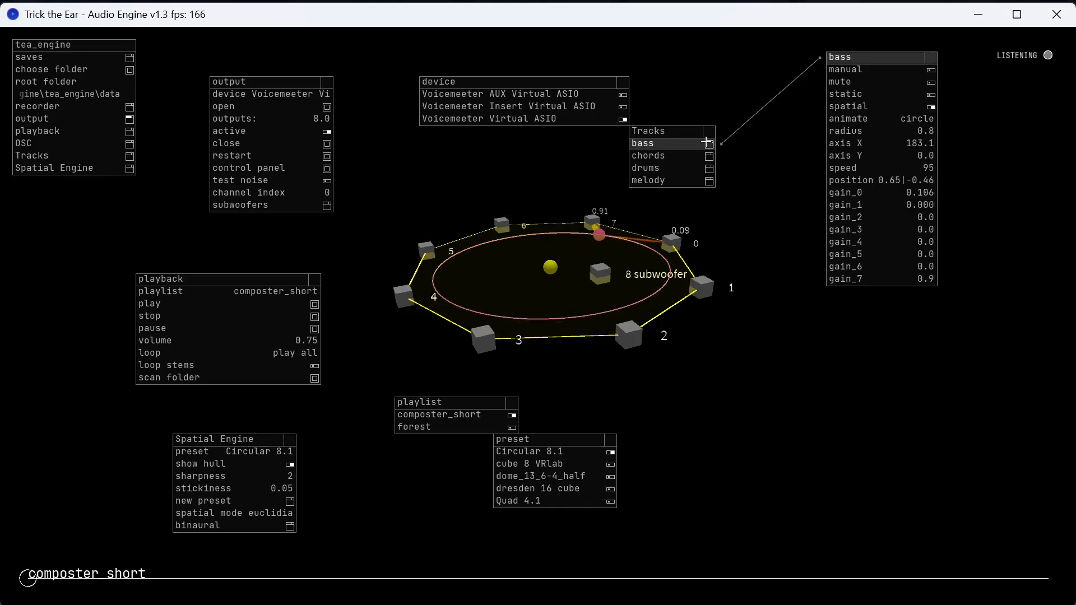
left_click(680, 156)
left_click_drag(763, 132, 882, 259)
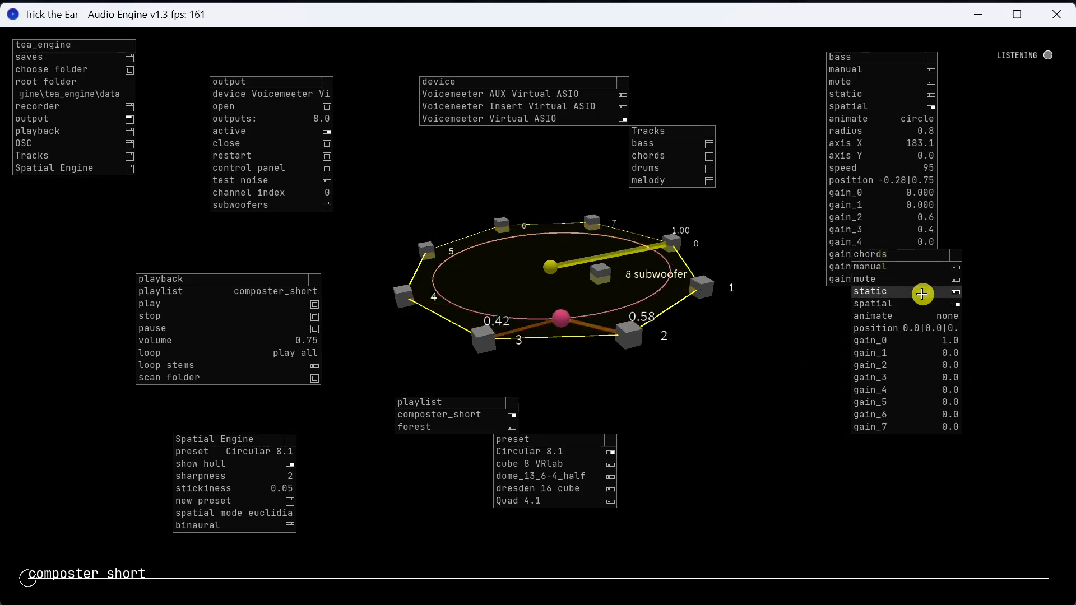
left_click(907, 329)
left_click_drag(1017, 303, 1023, 308)
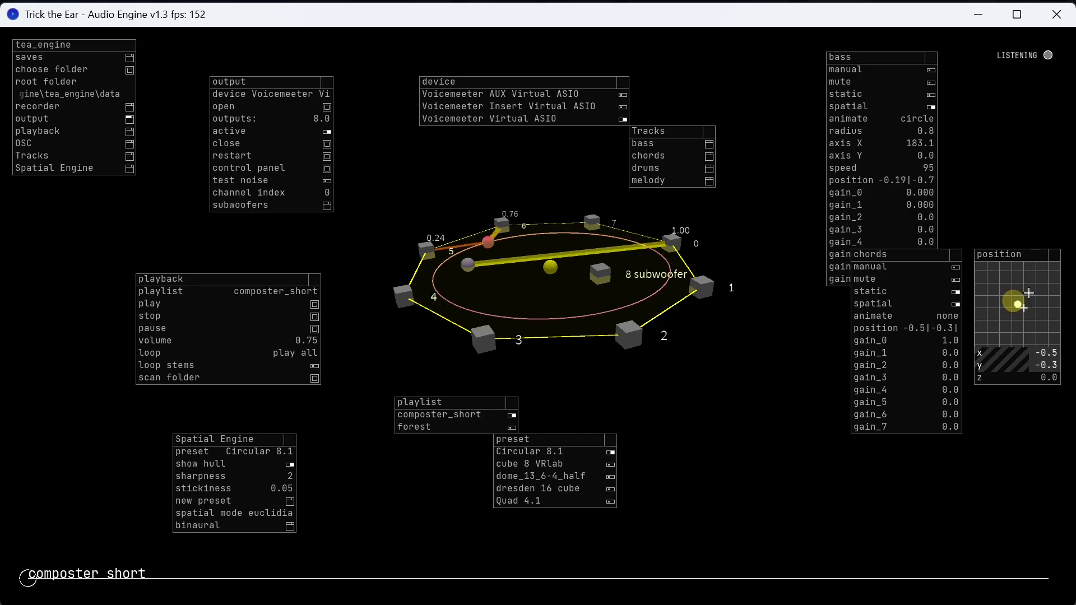
Open the drums track's settings, place them beside the chords settings, and turn off static for drums.
left_click_drag(521, 286, 523, 322)
left_click_drag(573, 272, 589, 322)
scroll(588, 322, "up", 5)
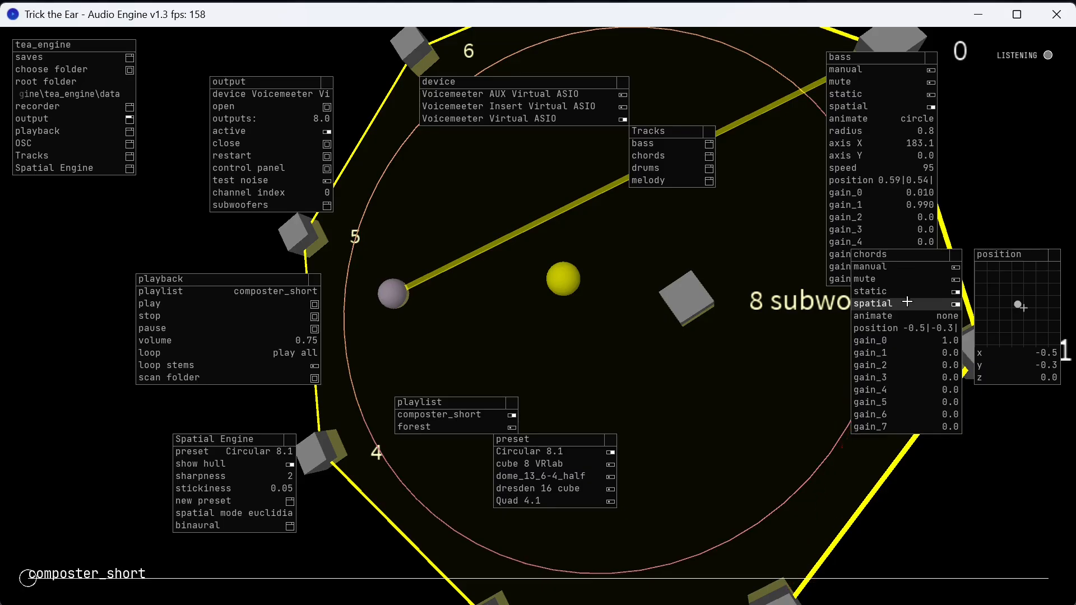
scroll(679, 200, "down", 3)
left_click(667, 171)
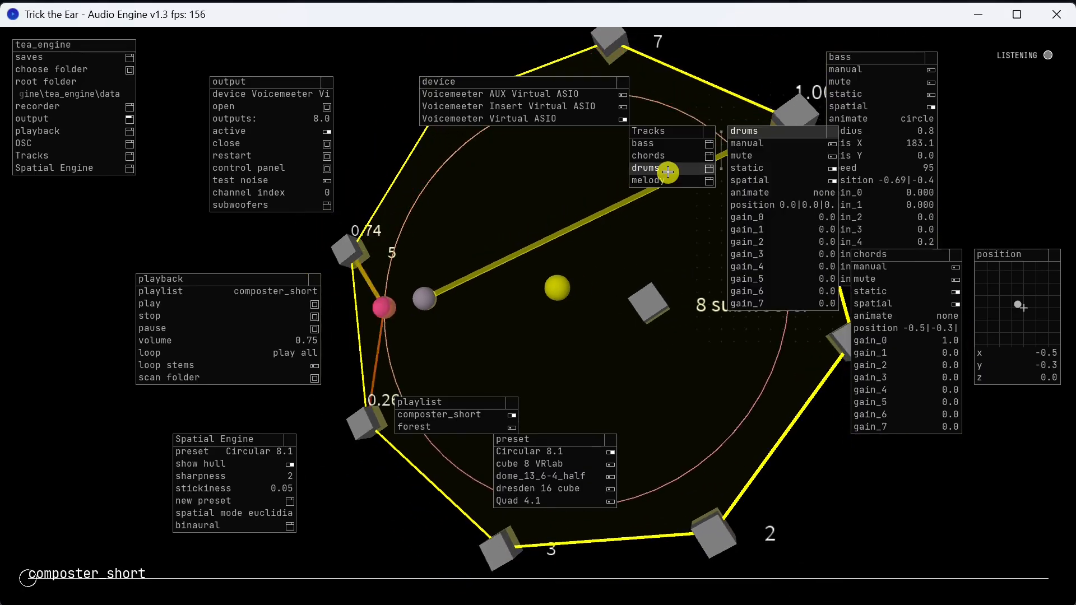
left_click_drag(758, 133, 760, 294)
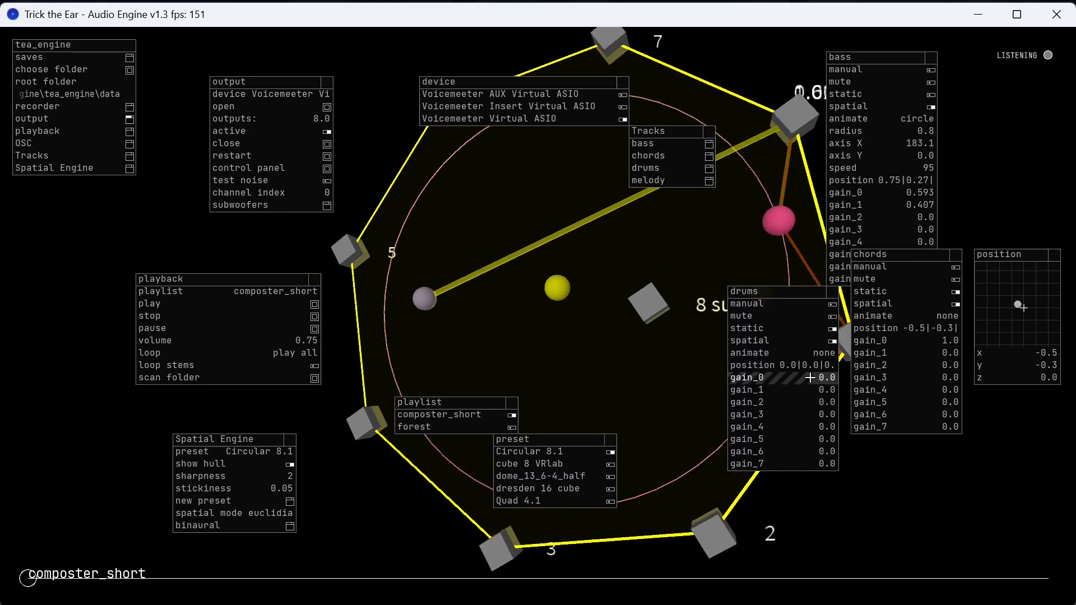
left_click(812, 328)
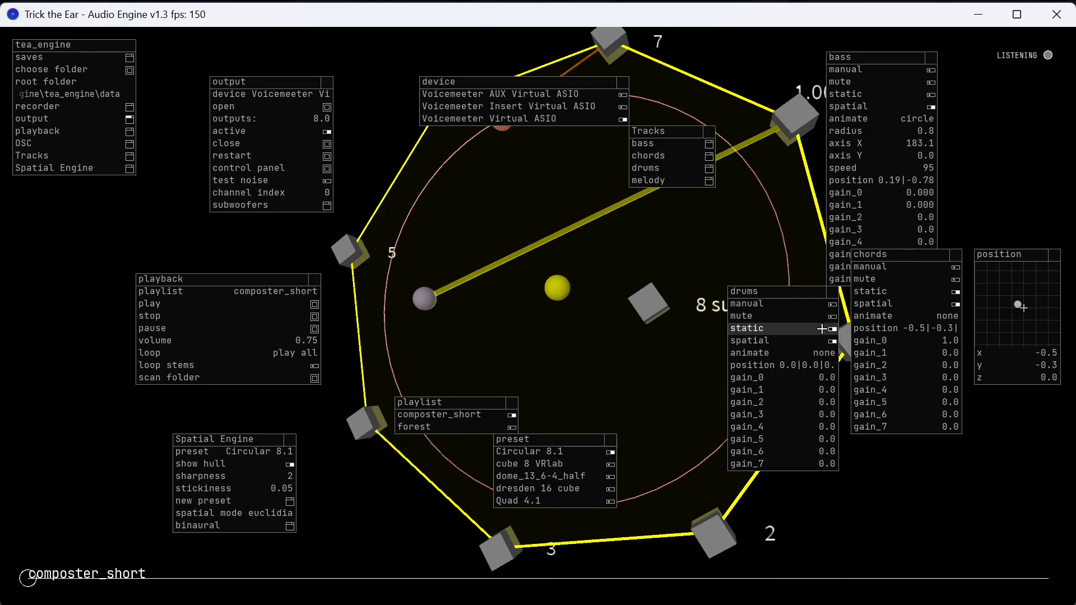
Position the drums track at about x 0.1, y 0.7 with static on, and close its position and settings windows.
left_click(805, 370)
left_click_drag(893, 347, 939, 392)
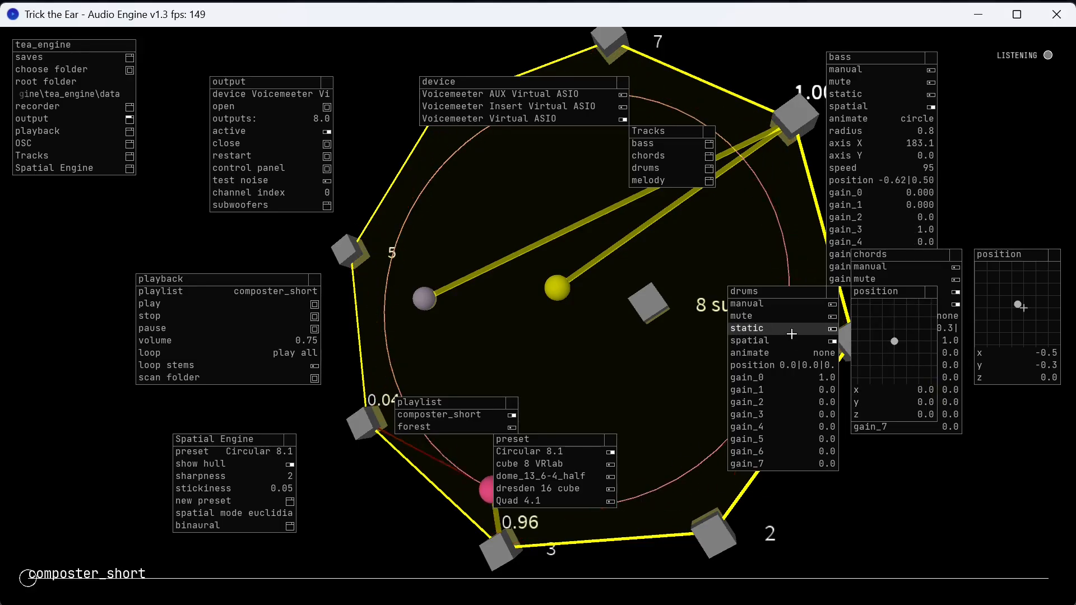
left_click(894, 331)
left_click_drag(895, 346, 896, 347)
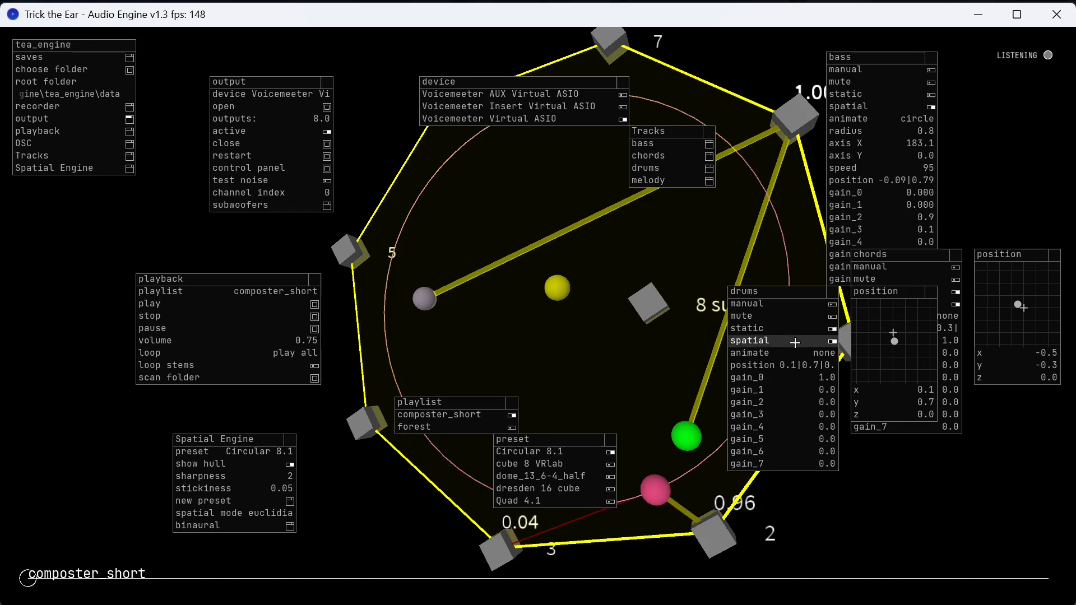
left_click(917, 294)
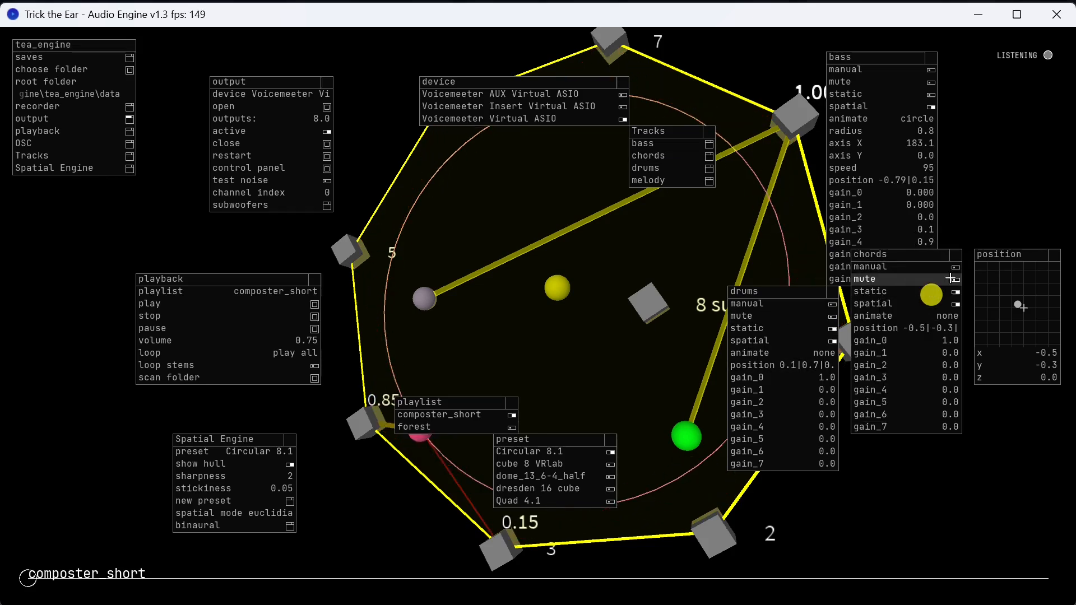
left_click(834, 291)
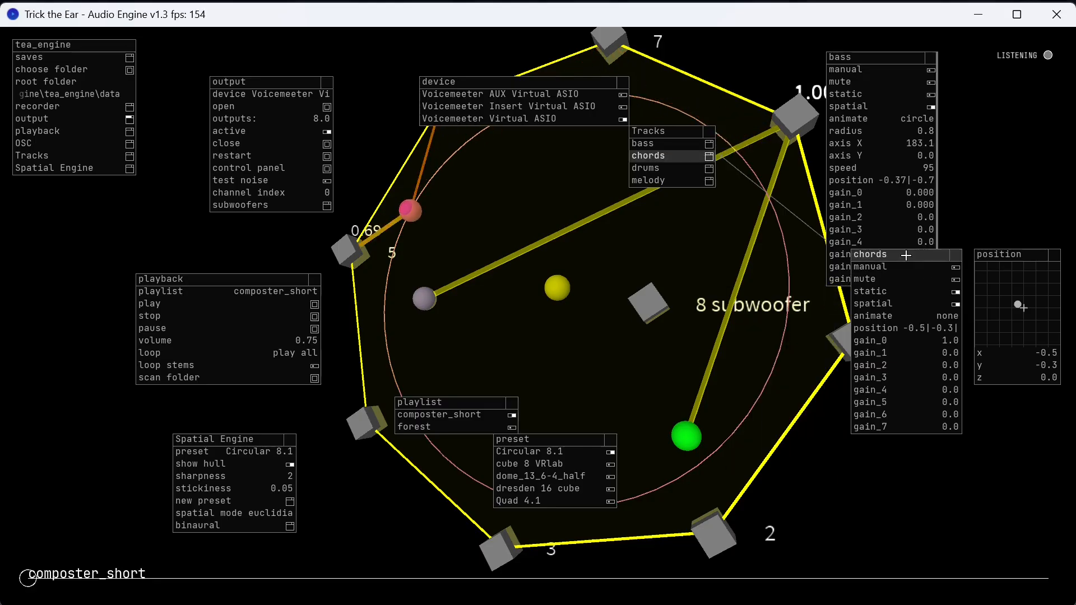
Place the playlist list beside the playback settings, switch the playlist to forest, and move the Tracks list lower.
left_click_drag(420, 402, 359, 279)
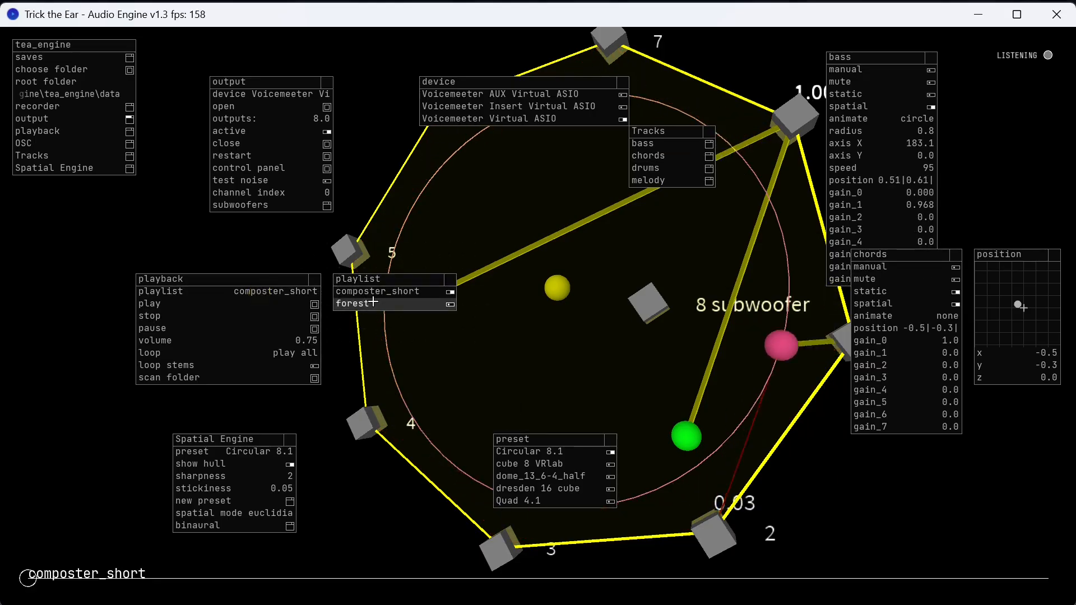
left_click(372, 303)
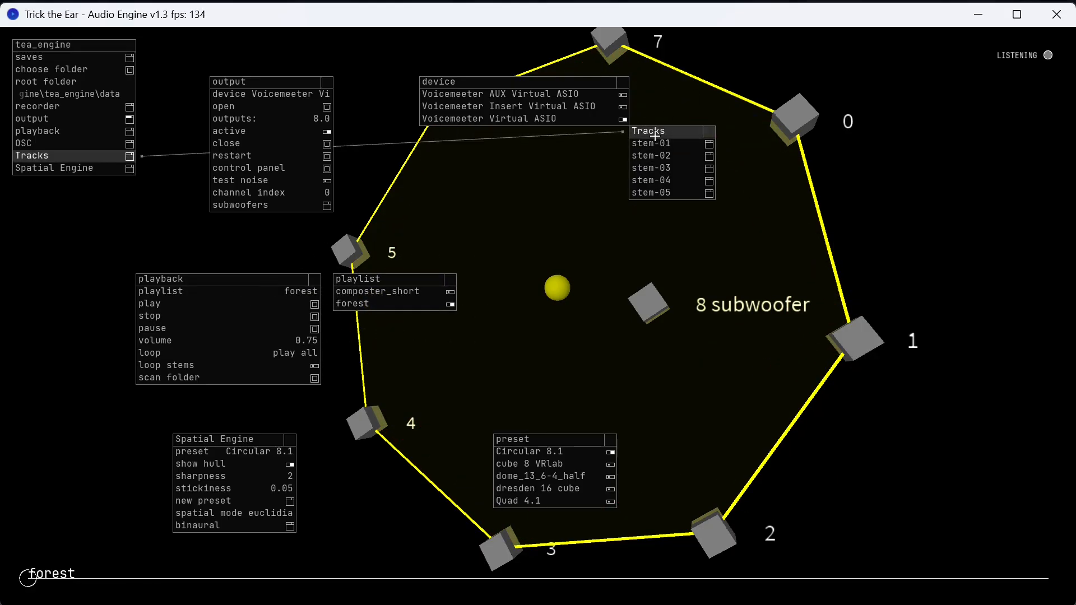
left_click_drag(655, 135, 667, 204)
Open stem-01's settings, set its animation to circle, close the animation options, and turn off static.
left_click(678, 217)
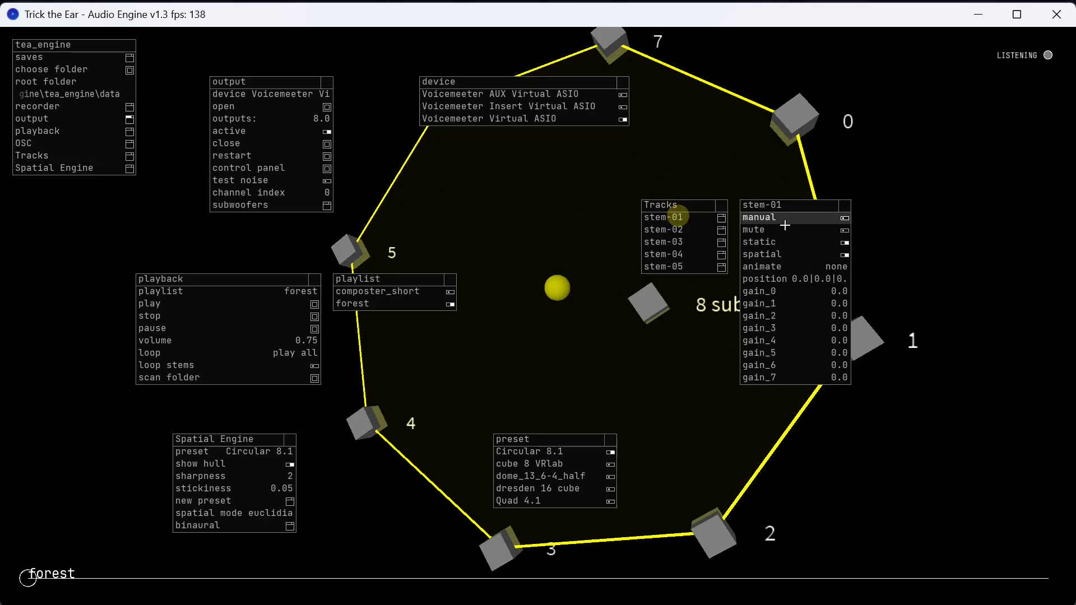
left_click(801, 266)
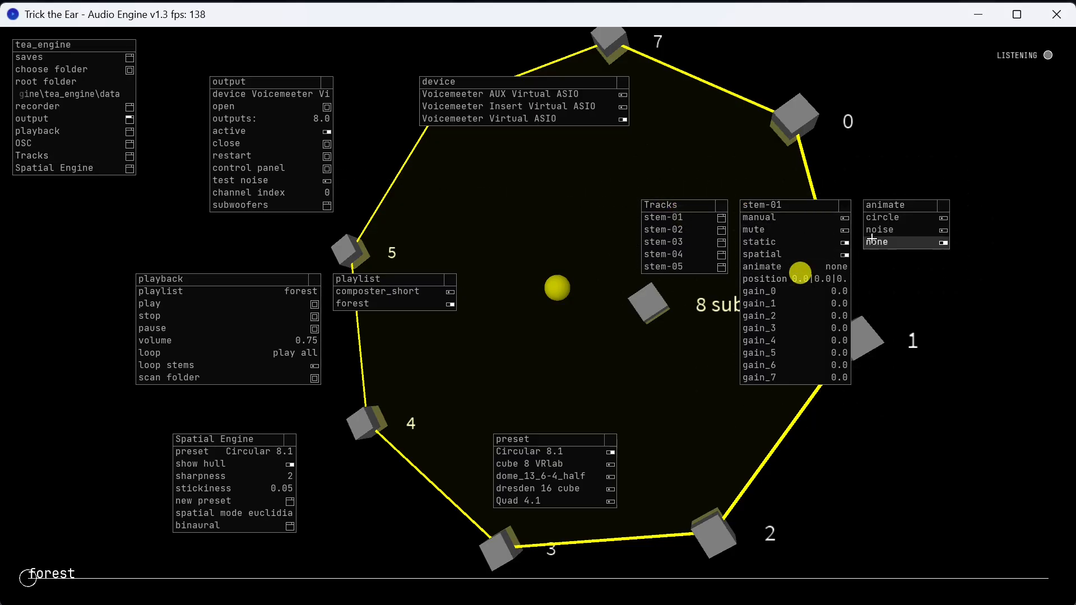
left_click(914, 219)
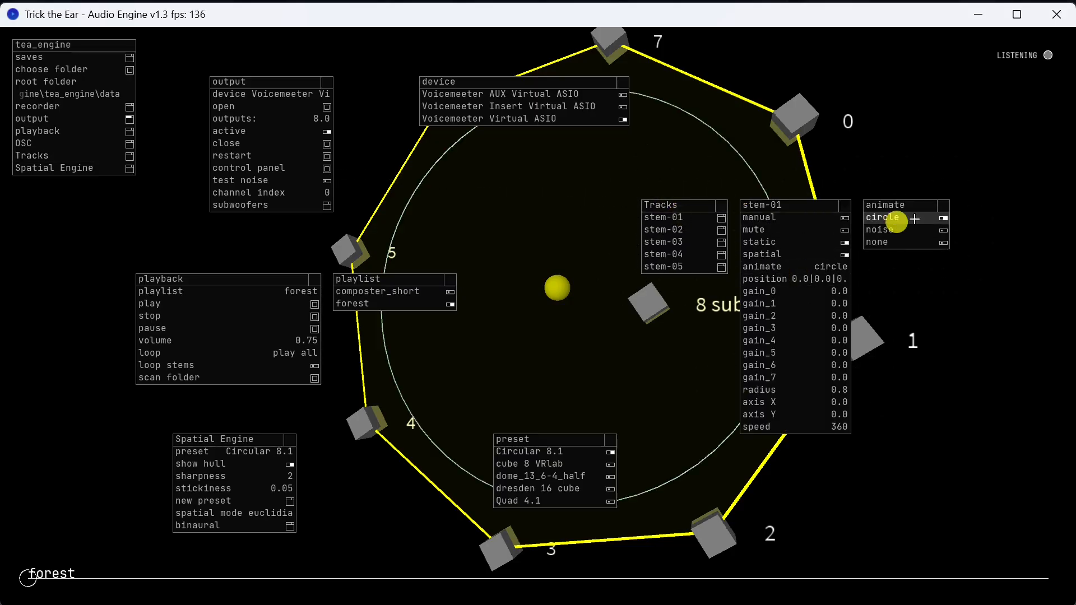
left_click(945, 206)
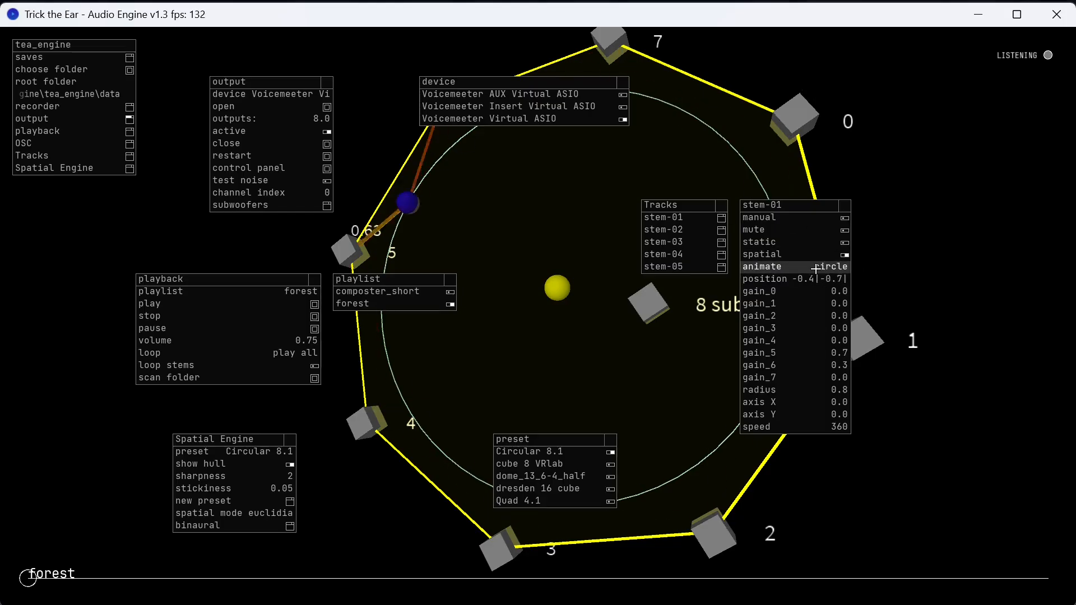
Set the speed of stem-01's circle animation to 70 and move its settings window clear of the speaker layout.
left_click_drag(826, 429, 657, 423)
left_click_drag(801, 206, 949, 172)
Examine from several angles how stem-01 circles the speaker ring and how its gains pass between speakers.
left_click_drag(846, 468, 876, 351)
left_click_drag(625, 512, 795, 426)
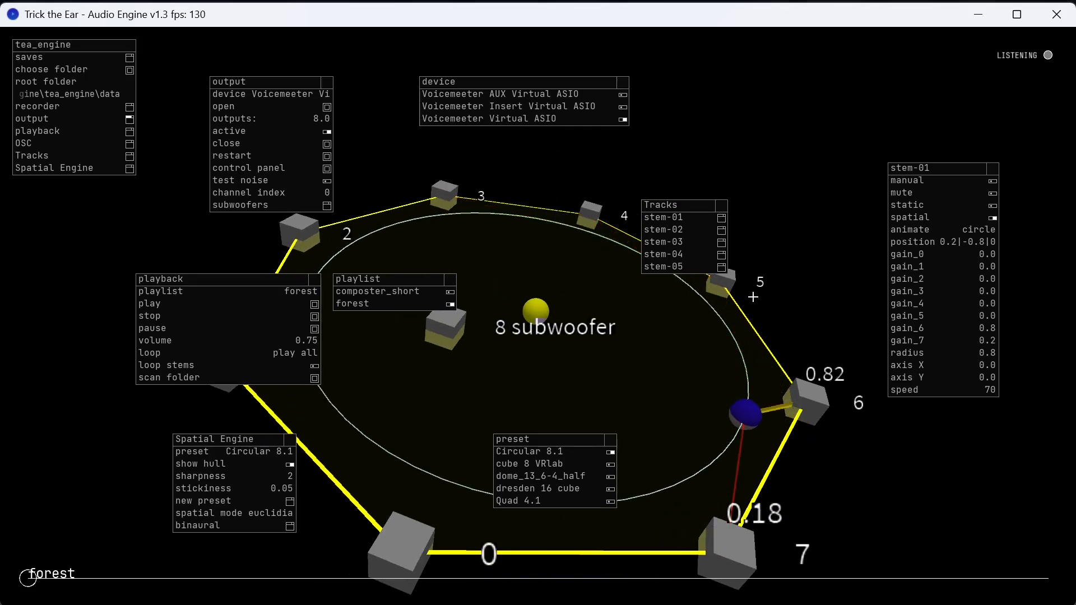
scroll(722, 346, "down", 3)
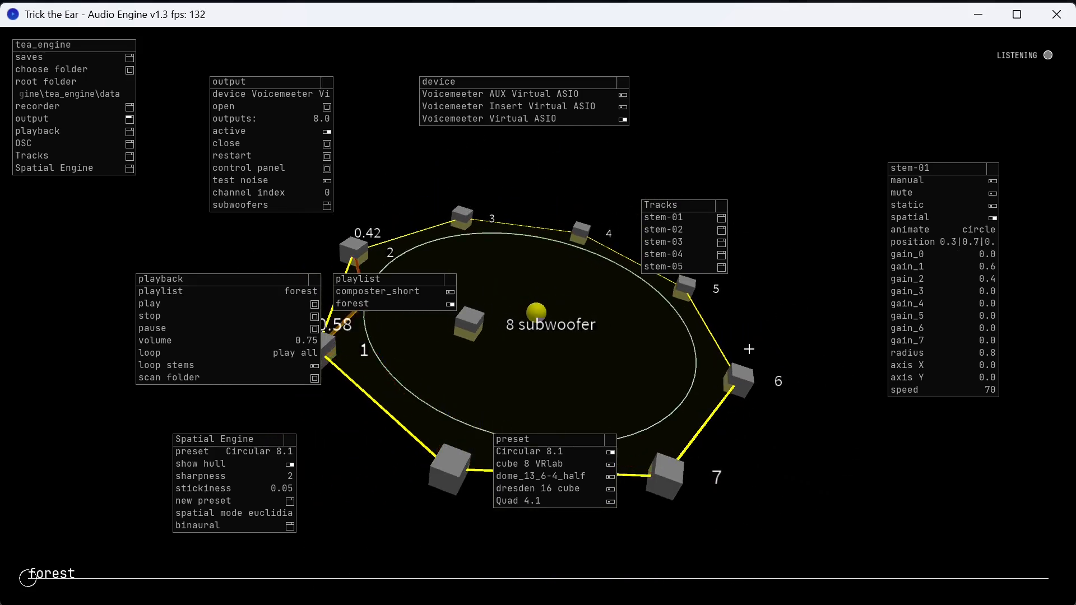
left_click_drag(785, 348, 490, 229)
left_click_drag(583, 267, 623, 292)
left_click_drag(645, 382, 711, 413)
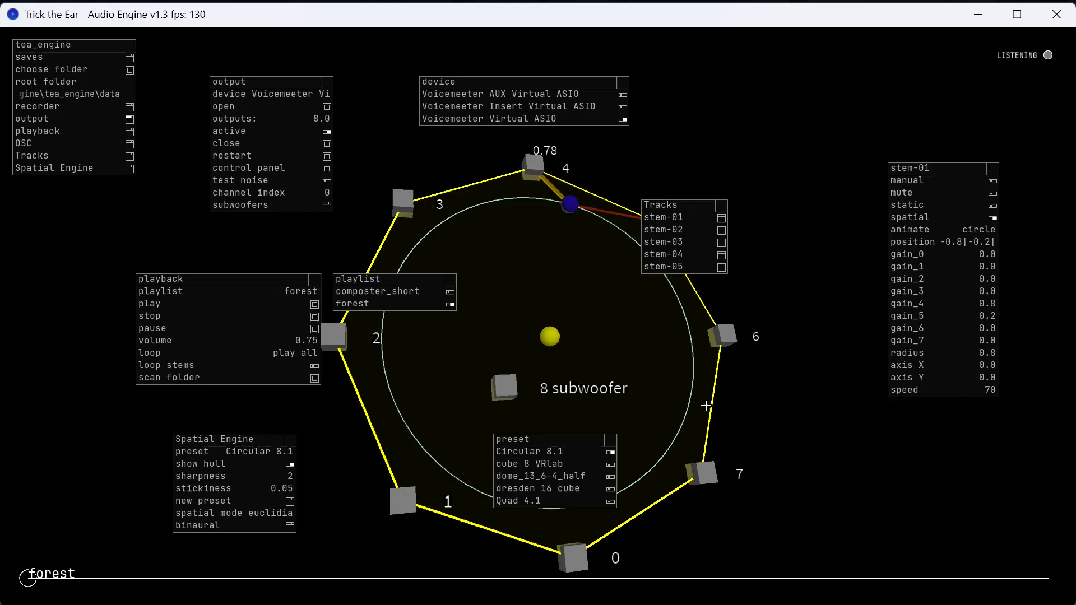
left_click_drag(644, 358, 569, 300)
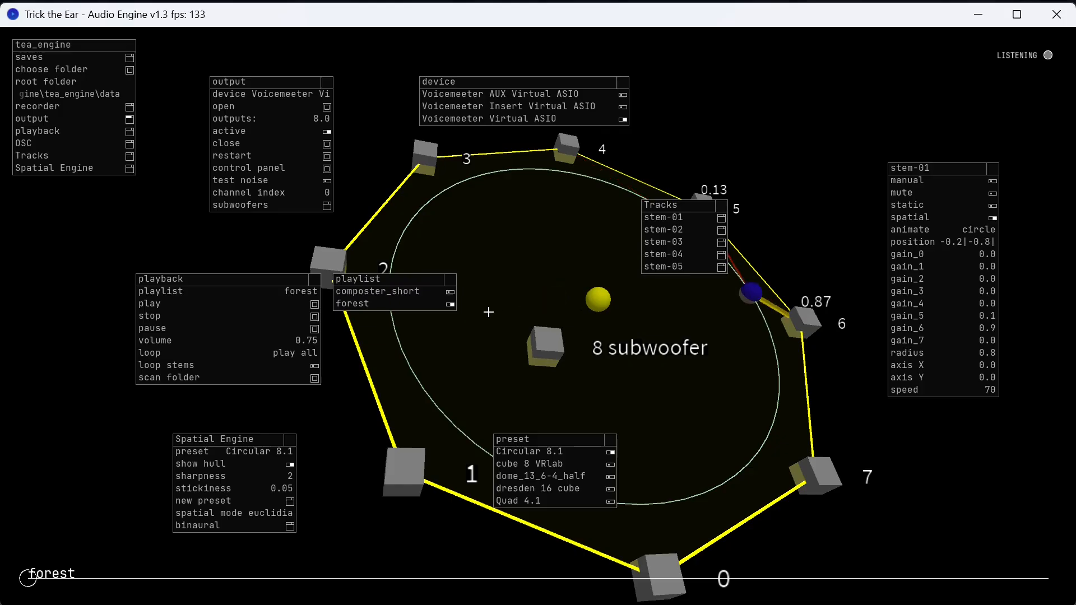
Move the playback and Spatial Engine settings windows away from the speaker layout.
left_click_drag(233, 276, 149, 267)
left_click_drag(212, 439, 153, 424)
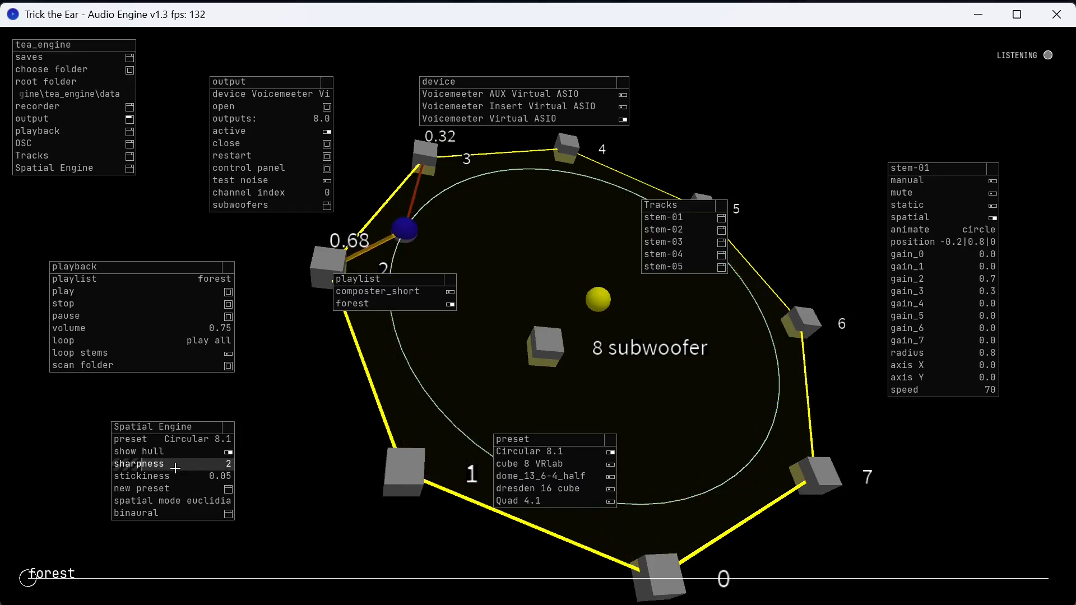
mouse_move(705, 368)
left_mouse_down()
mouse_move(689, 375)
mouse_move(701, 372)
left_mouse_up()
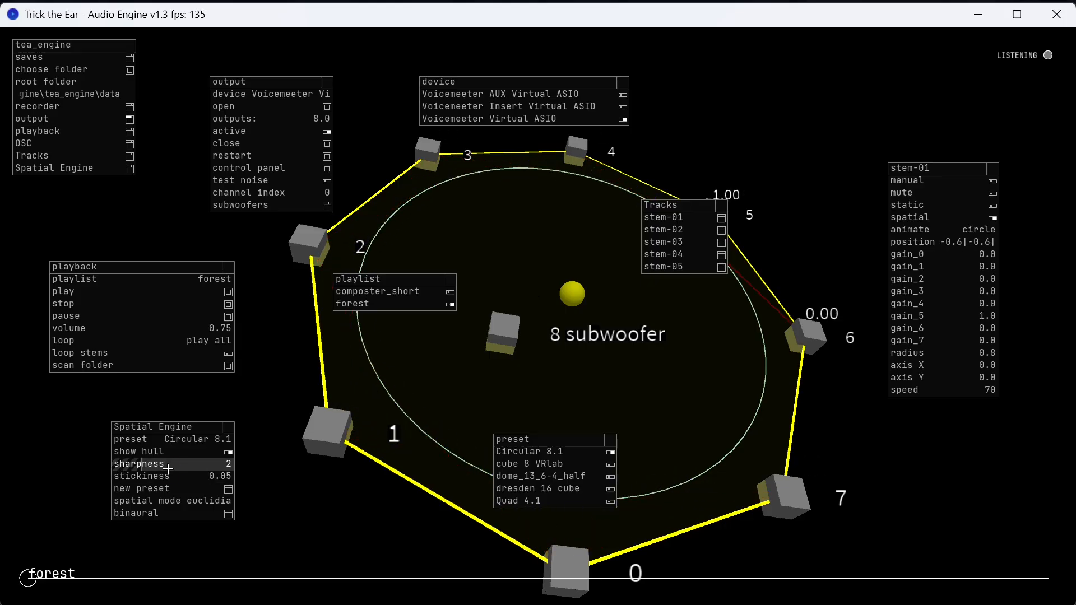
Inspect the Spatial Engine's sharpness setting and its spatial mode options, and close the options without switching mode.
left_click_drag(171, 468, 155, 466)
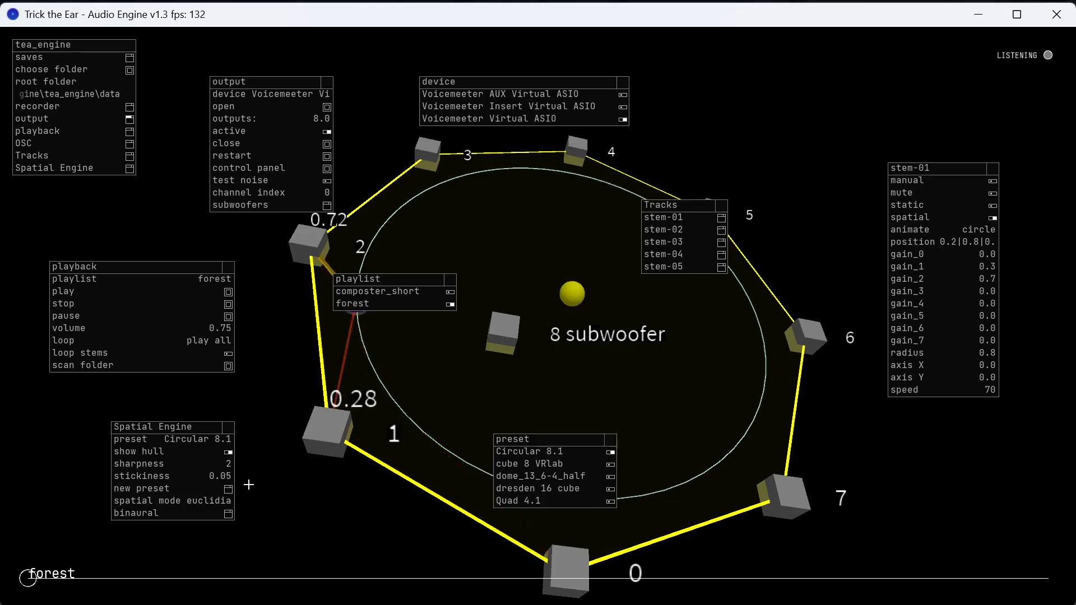
left_click(198, 504)
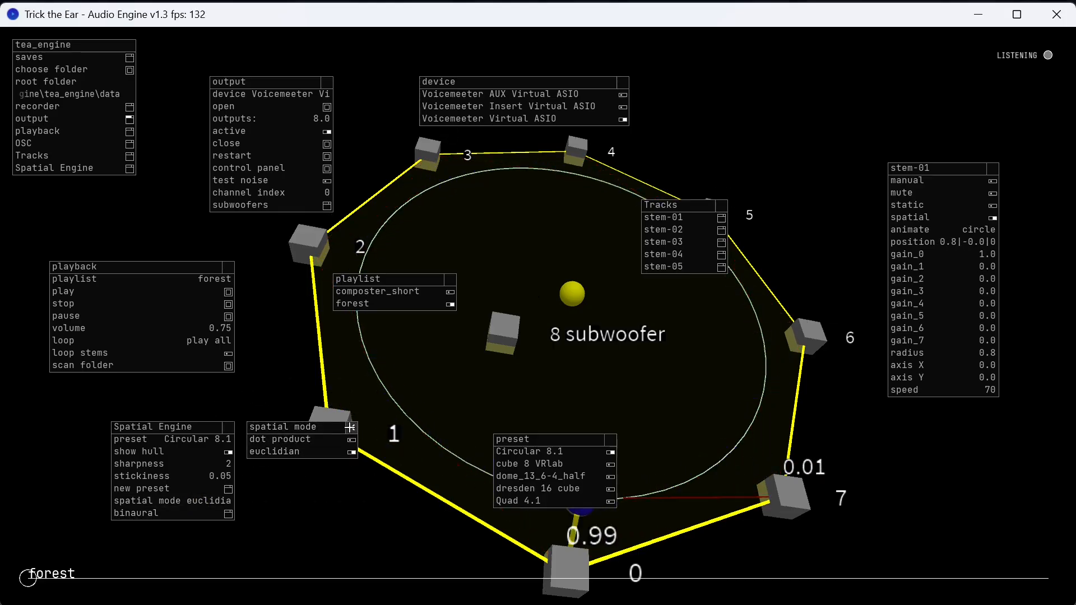
left_click(626, 409)
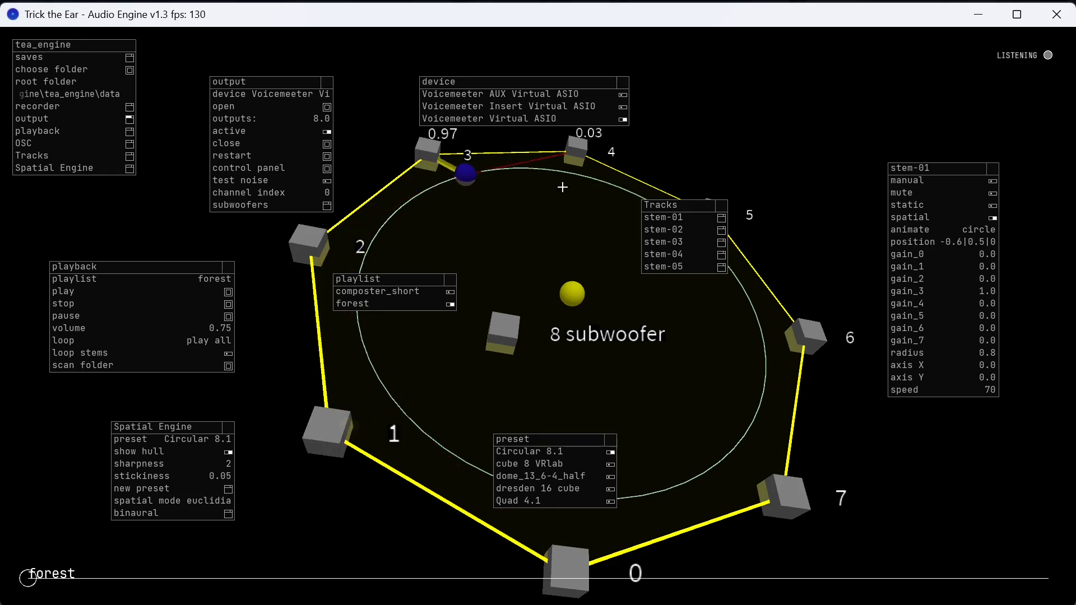
left_click_drag(695, 366, 676, 397)
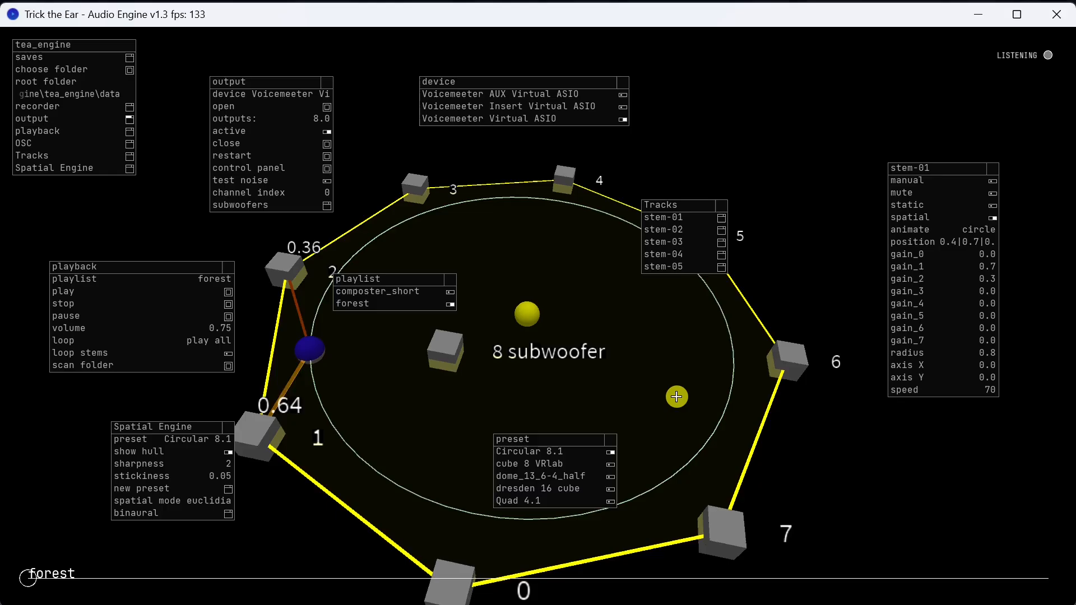
Move the Spatial Engine settings further aside, open the binaural options, enable binaural, and close them.
left_click_drag(200, 426, 114, 402)
left_click(120, 488)
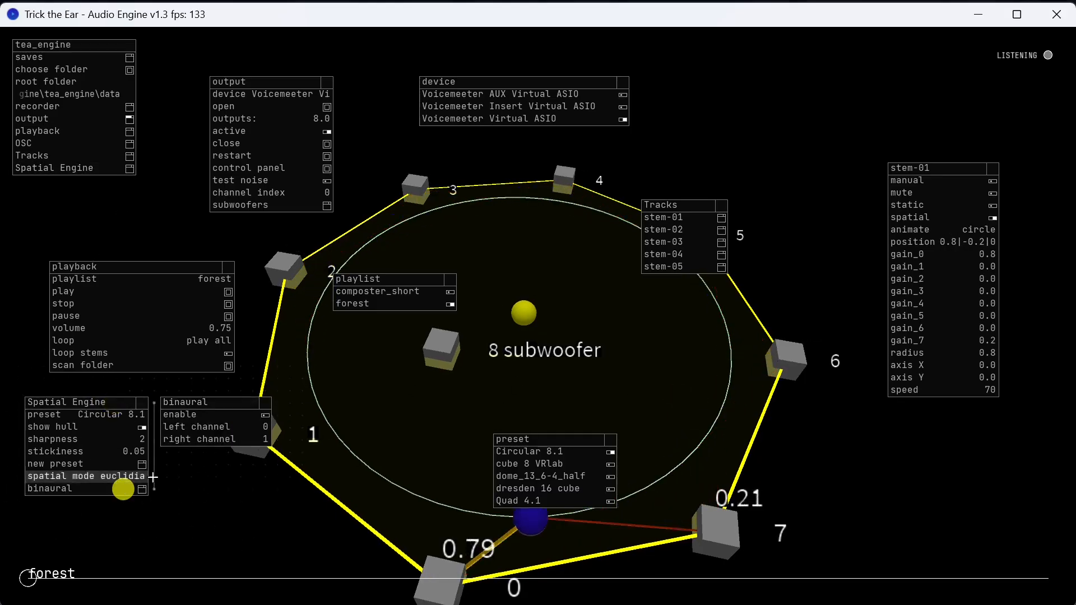
left_click_drag(204, 401, 265, 475)
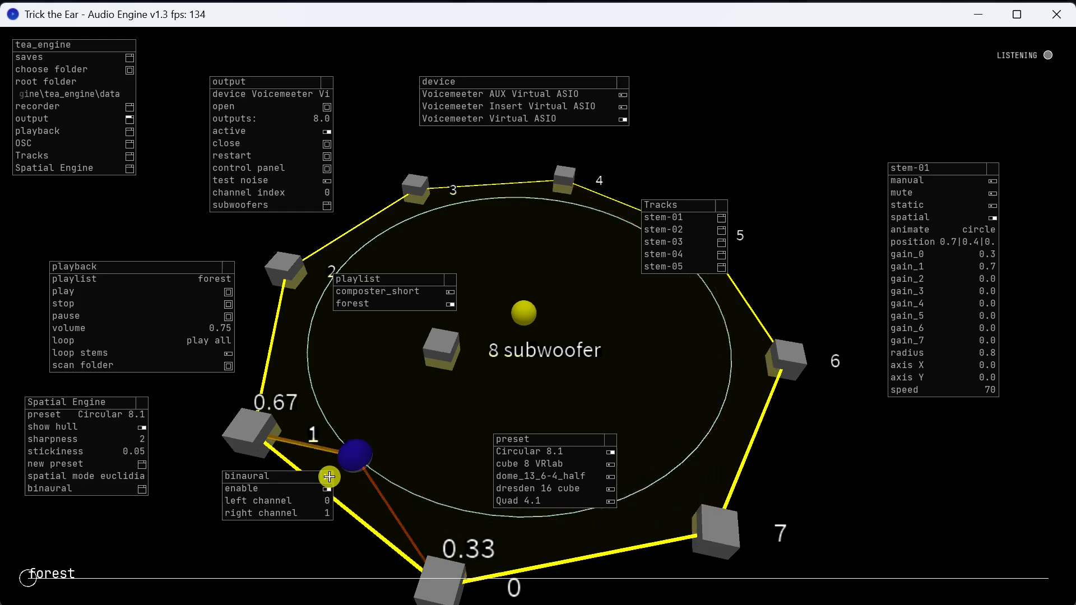
left_click(327, 480)
Move the playback settings slightly higher and start playing the forest playlist.
left_click_drag(137, 266, 137, 239)
left_click(114, 281)
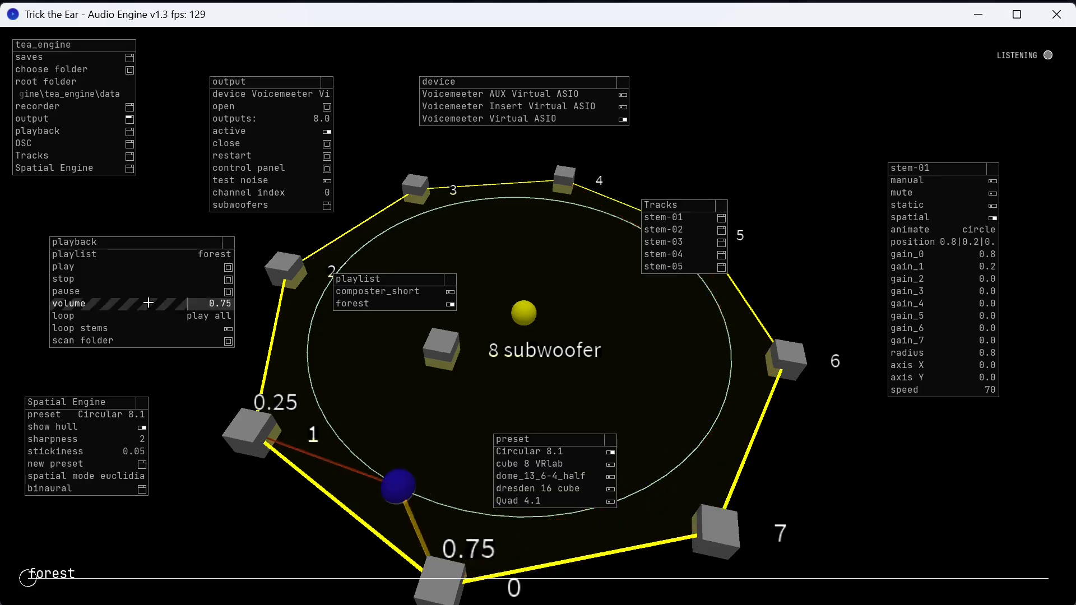
left_click(112, 278)
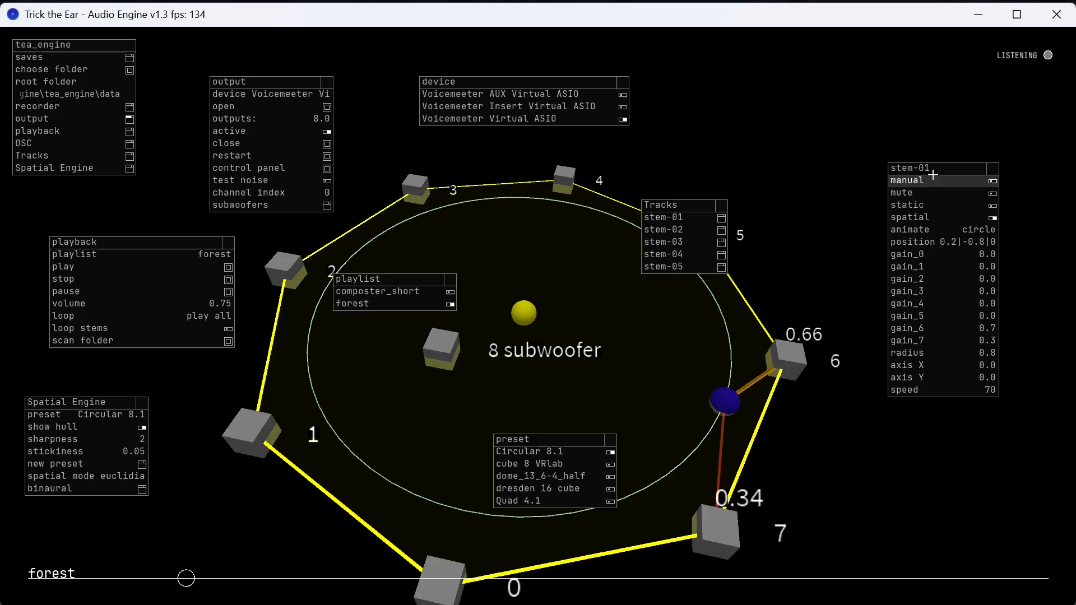
Open the settings of stem-03 and stem-05 and spread their windows out around stem-01's settings.
left_click(691, 242)
left_click_drag(783, 205, 843, 366)
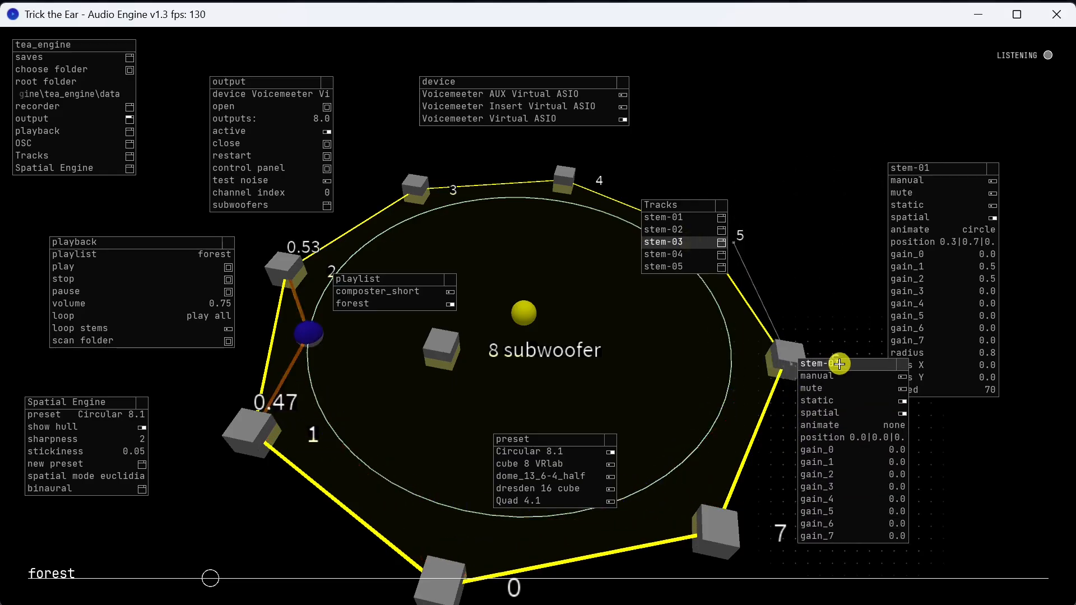
left_click(664, 267)
left_click(776, 202)
left_click_drag(775, 203, 787, 91)
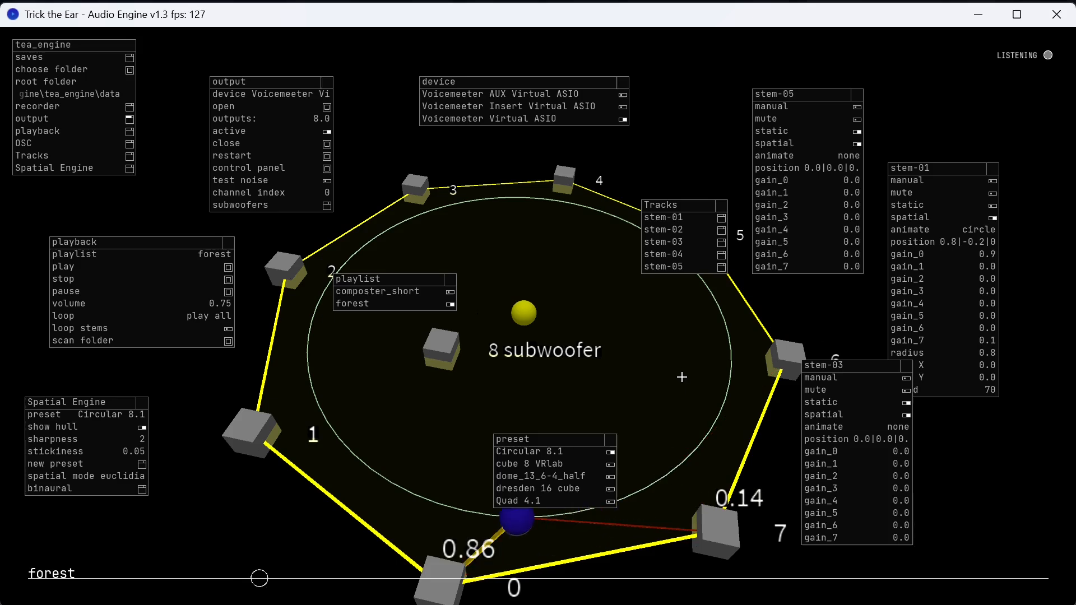
left_click_drag(897, 364, 822, 338)
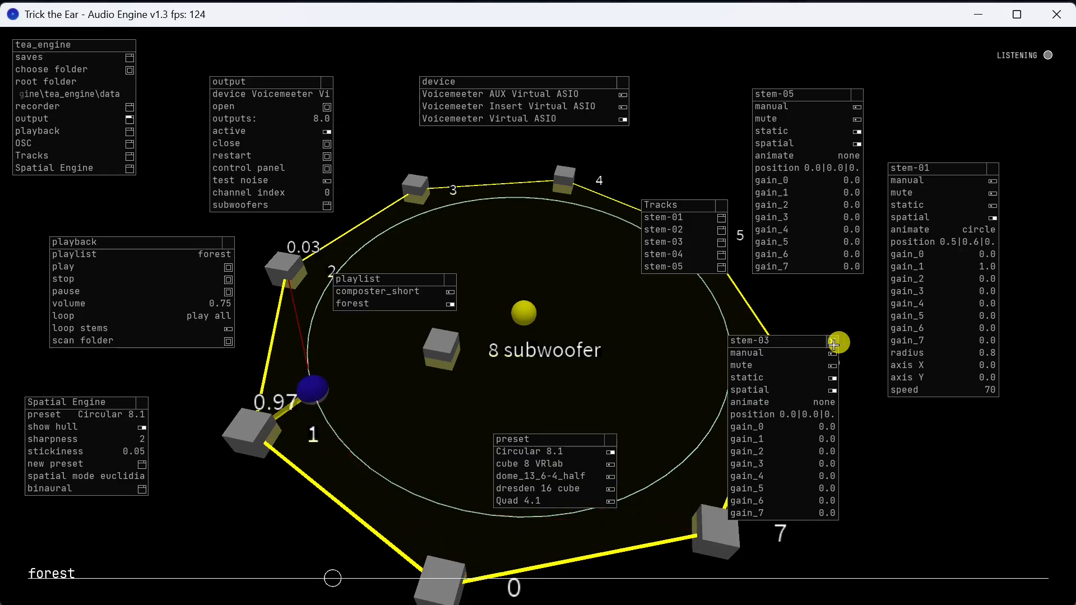
Close the settings windows of stem-03, stem-01 and stem-05.
left_click(833, 344)
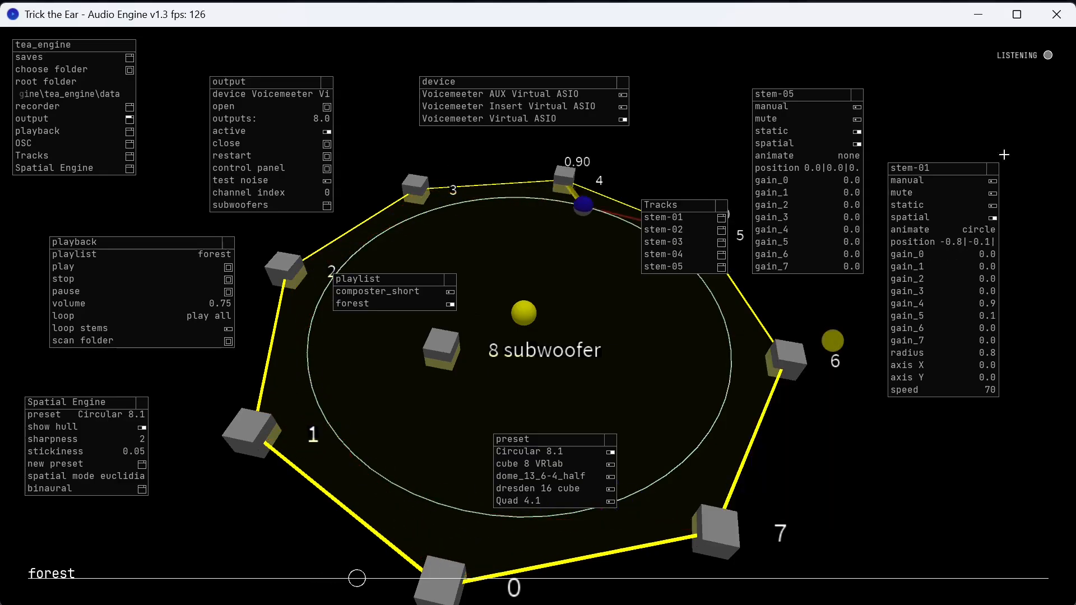
left_click(990, 168)
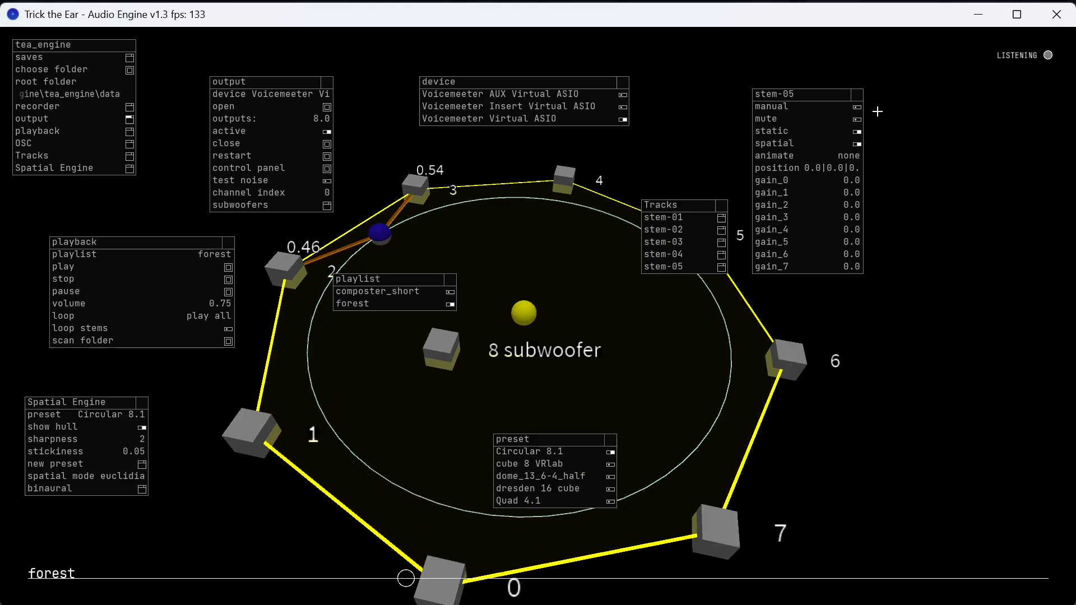
left_click_drag(823, 98, 919, 195)
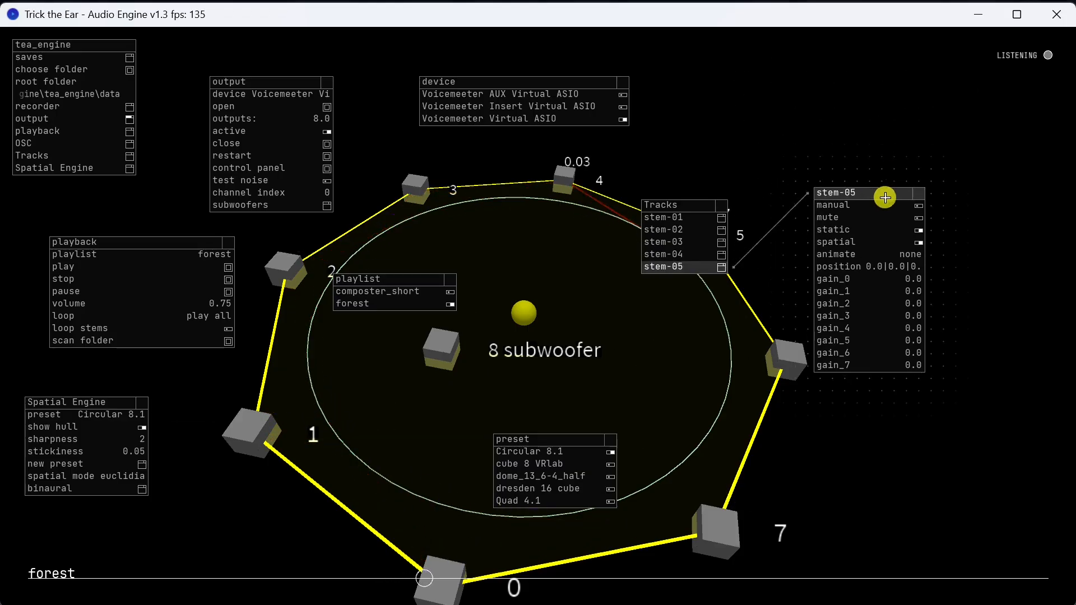
left_click(916, 193)
Place the preset list beside the Spatial Engine settings, clear of the speaker layout.
left_click_drag(506, 440, 233, 478)
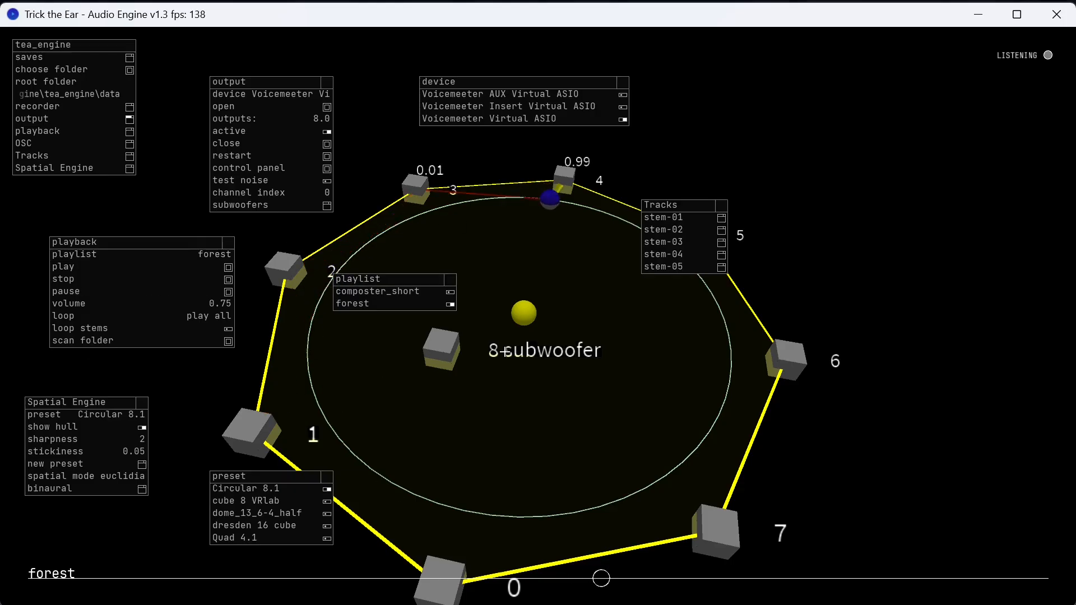
left_click_drag(504, 352, 571, 374)
left_click_drag(643, 452, 689, 428)
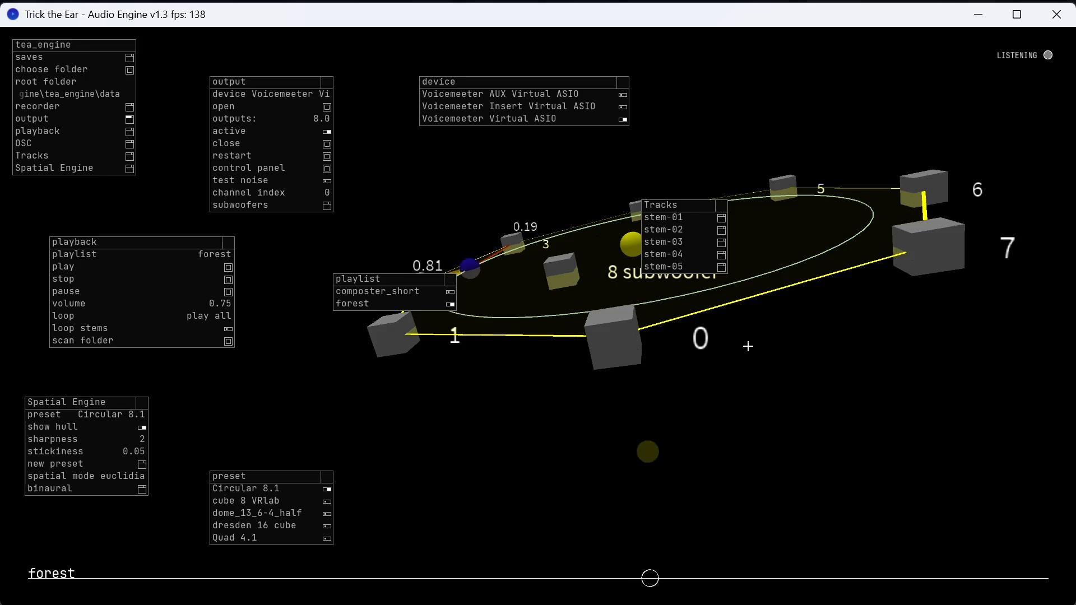
left_click_drag(748, 346, 733, 399)
scroll(575, 391, "down", 3)
left_click_drag(538, 439, 581, 435)
left_click_drag(629, 356, 577, 396)
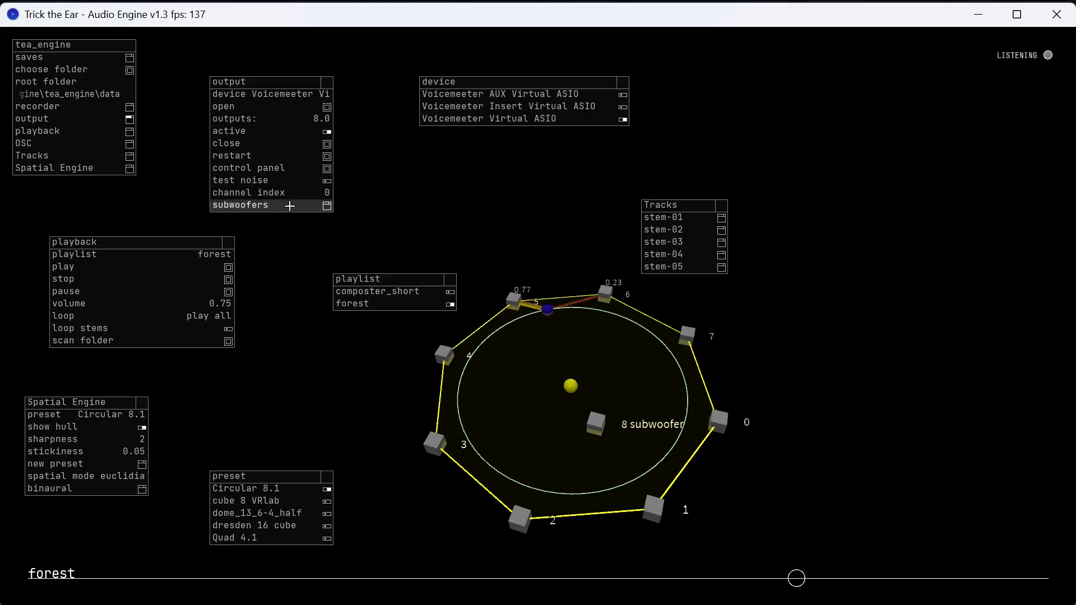
Open the root folder chooser, look at the folder dialog, and close it without choosing a folder.
left_click(81, 69)
left_click_drag(992, 492, 373, 251)
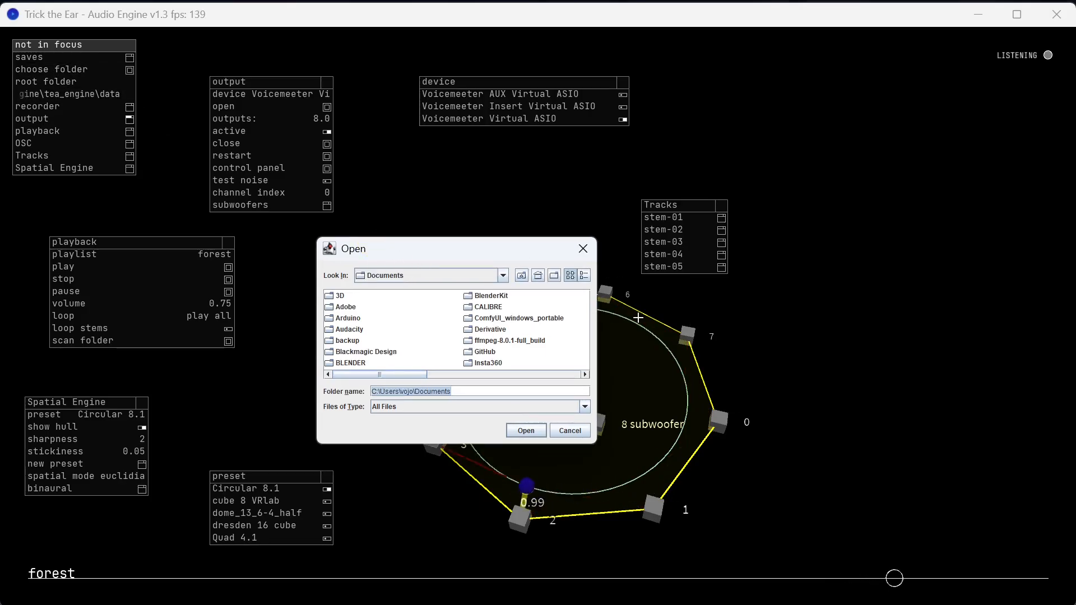
left_click(583, 247)
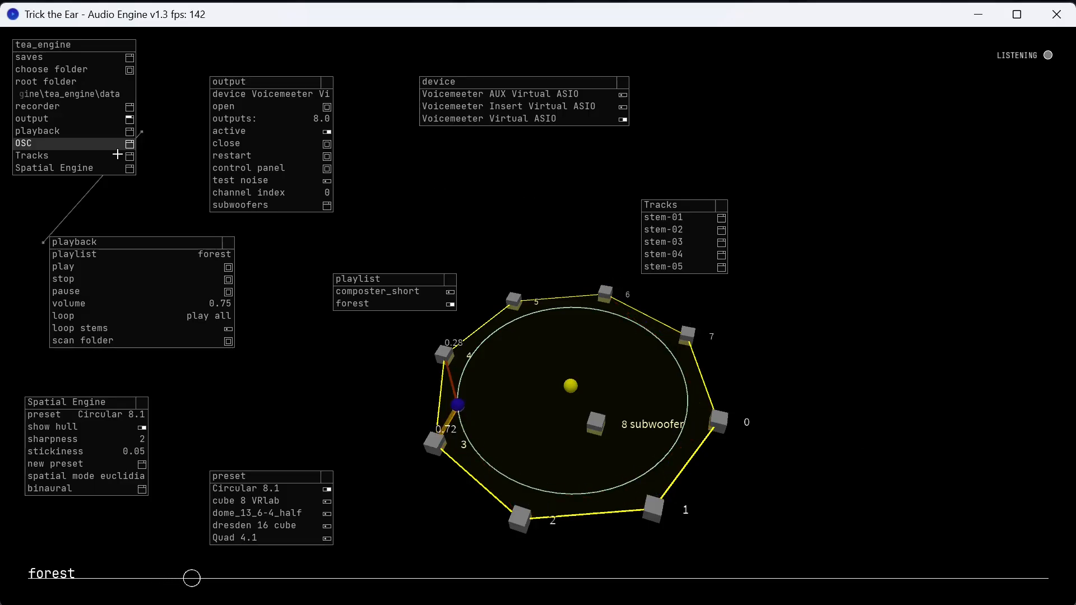
Open the recorder settings and place them beside the speaker layout under the Tracks list.
left_click(130, 108)
left_click_drag(248, 42, 785, 338)
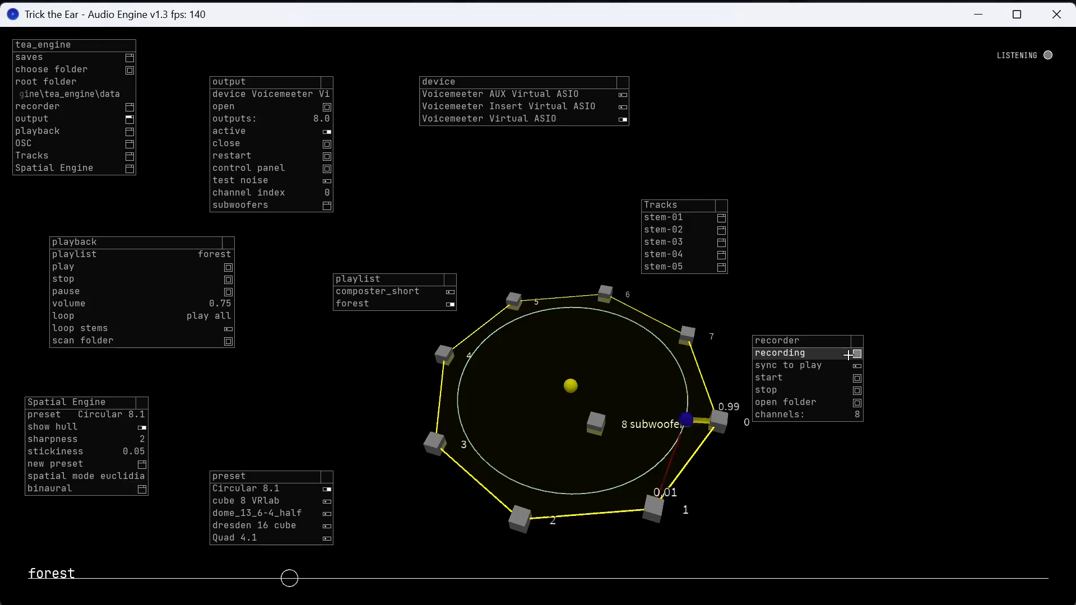
left_click(855, 354)
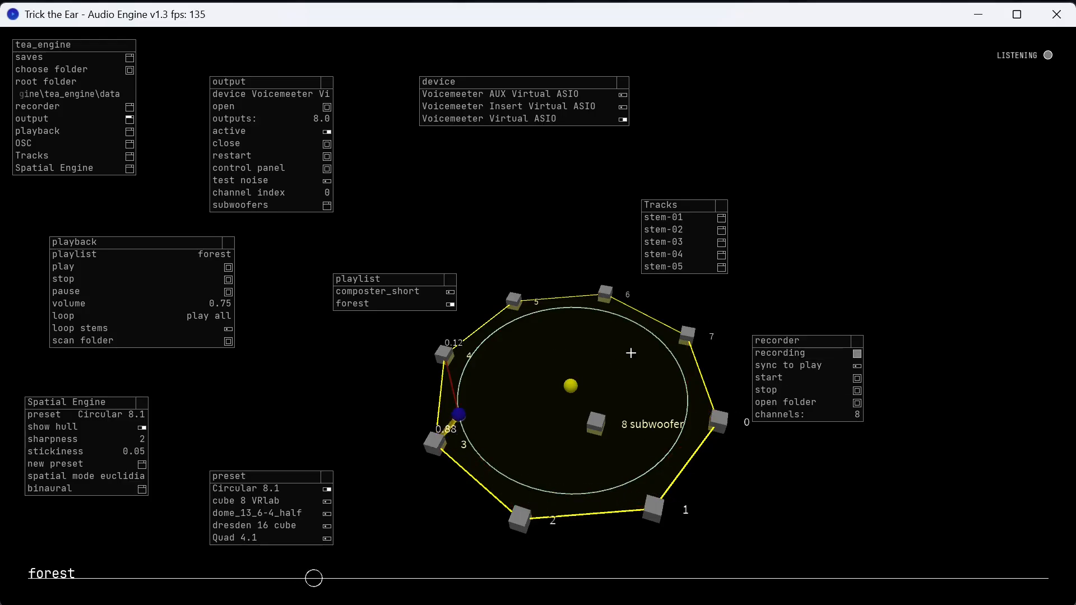
Turn on sync to play for the recorder and stop the forest playback.
scroll(577, 412, "up", 3)
left_click_drag(577, 412, 569, 375)
scroll(583, 413, "up", 4)
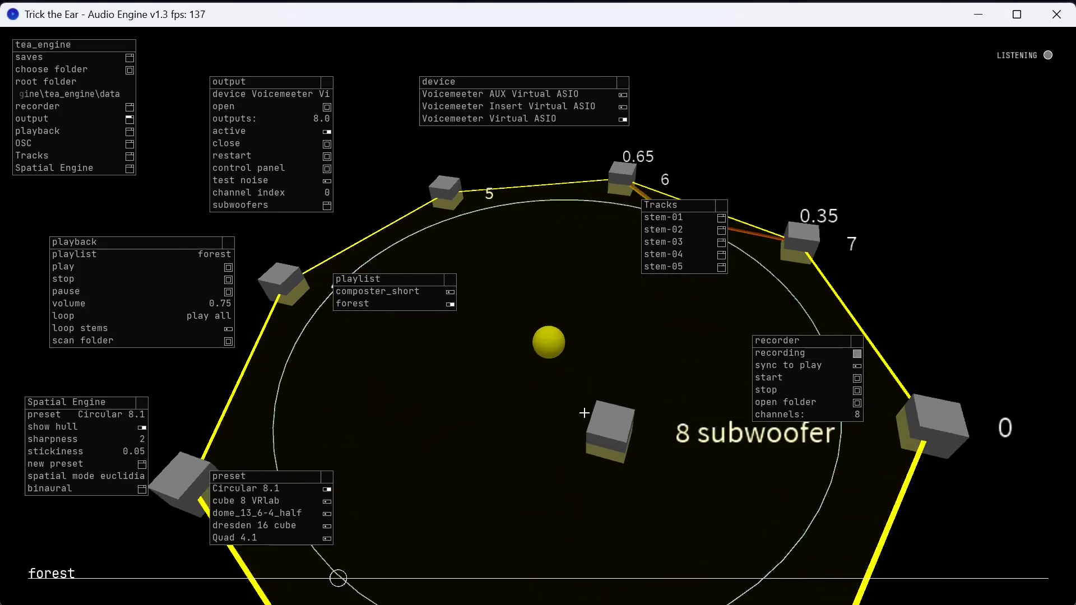
scroll(588, 345, "down", 4)
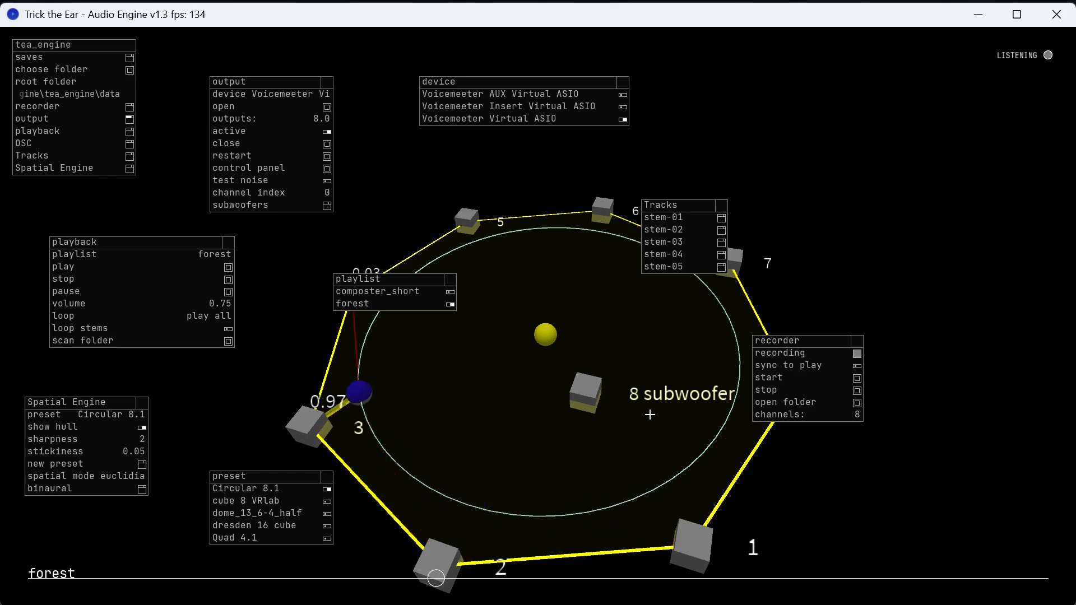
mouse_move(620, 451)
left_mouse_down()
mouse_move(616, 384)
mouse_move(624, 449)
mouse_move(613, 434)
left_mouse_up()
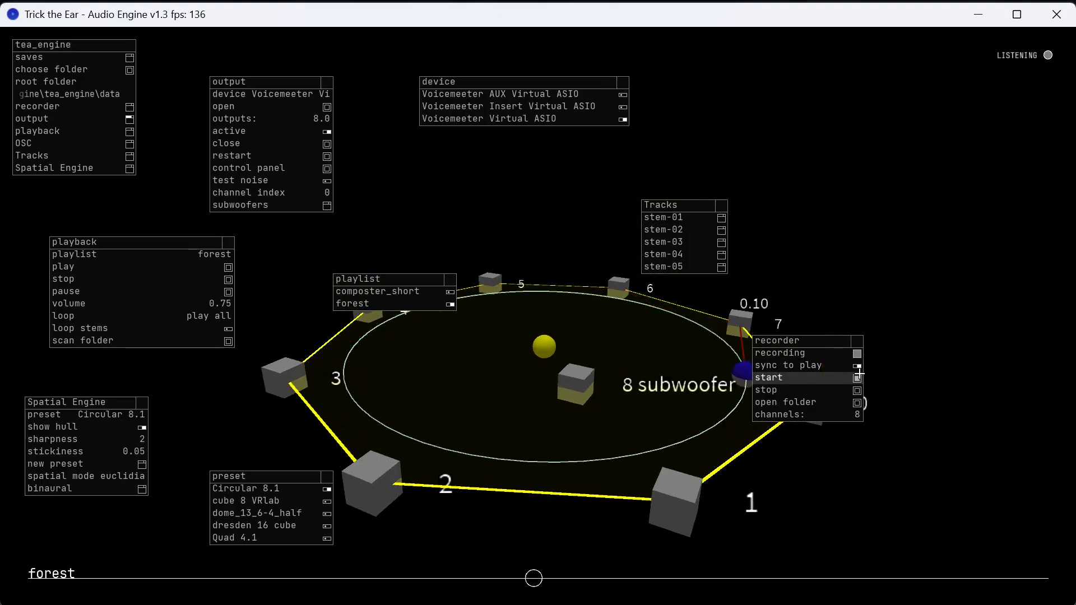
left_click(112, 277)
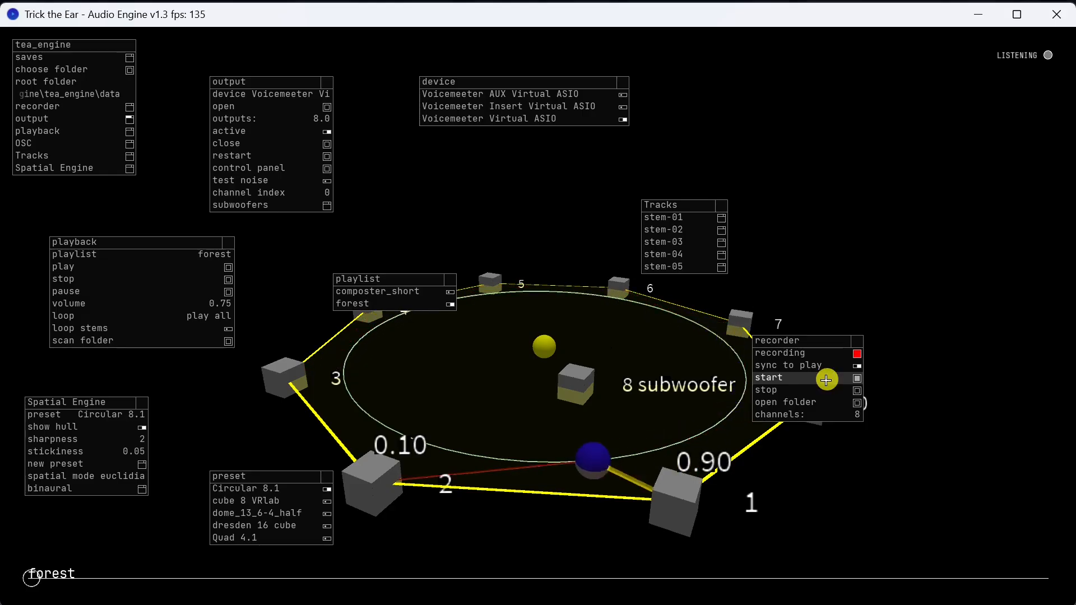
Record a short take of the forest playlist and open the folder holding the recordings.
left_click(827, 379)
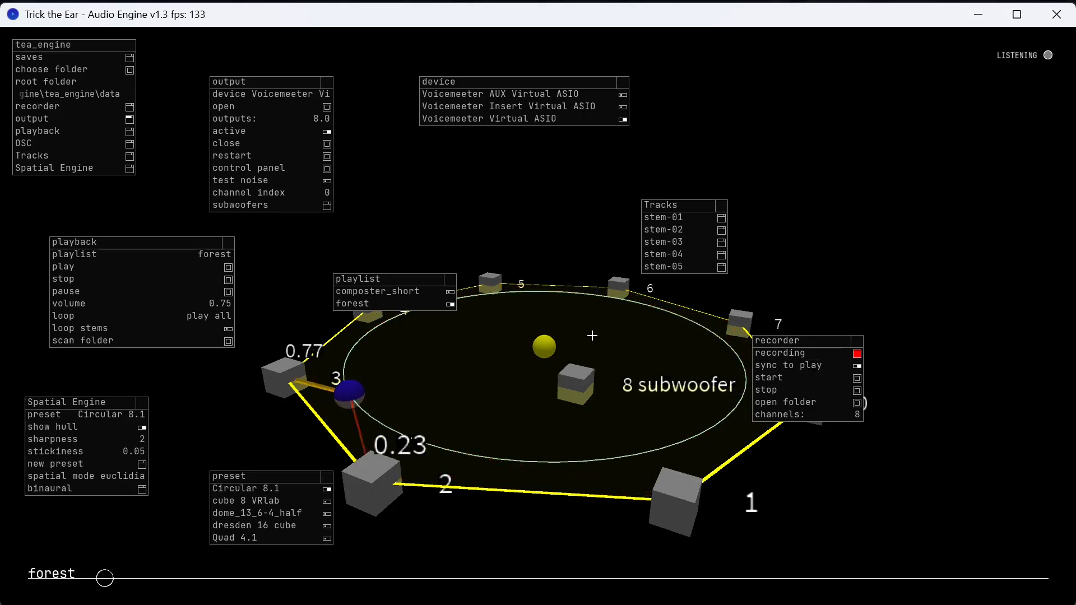
left_click_drag(641, 308, 627, 355)
left_click_drag(627, 297, 589, 352)
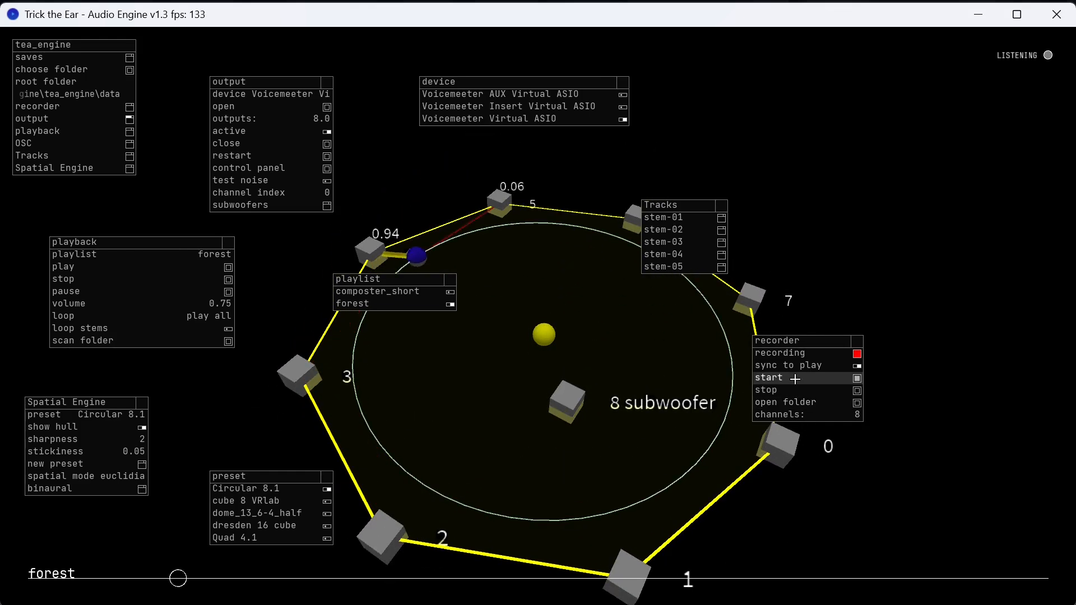
left_click(834, 391)
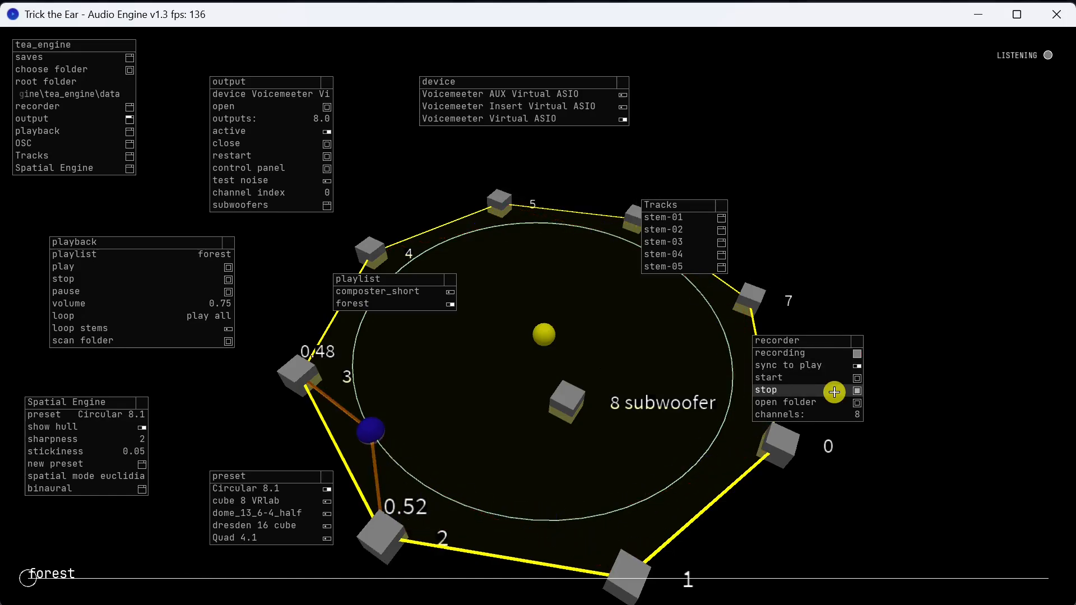
left_click(828, 403)
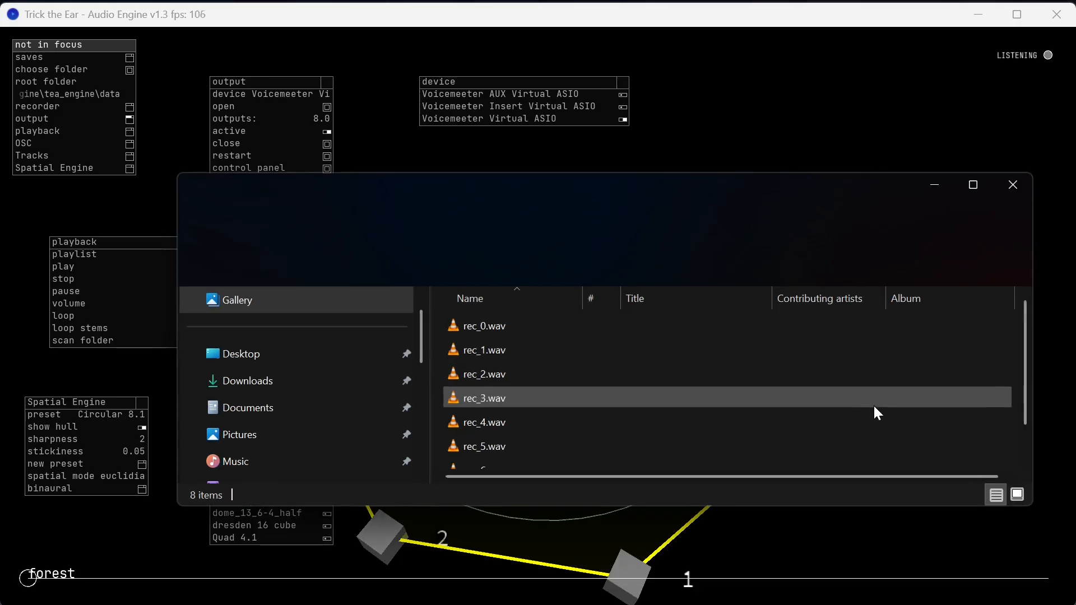
Reveal the whole recordings window, browse from the data folder back into the 1_24_20_0_8 recordings folder, and close the window.
left_click_drag(706, 175, 706, 98)
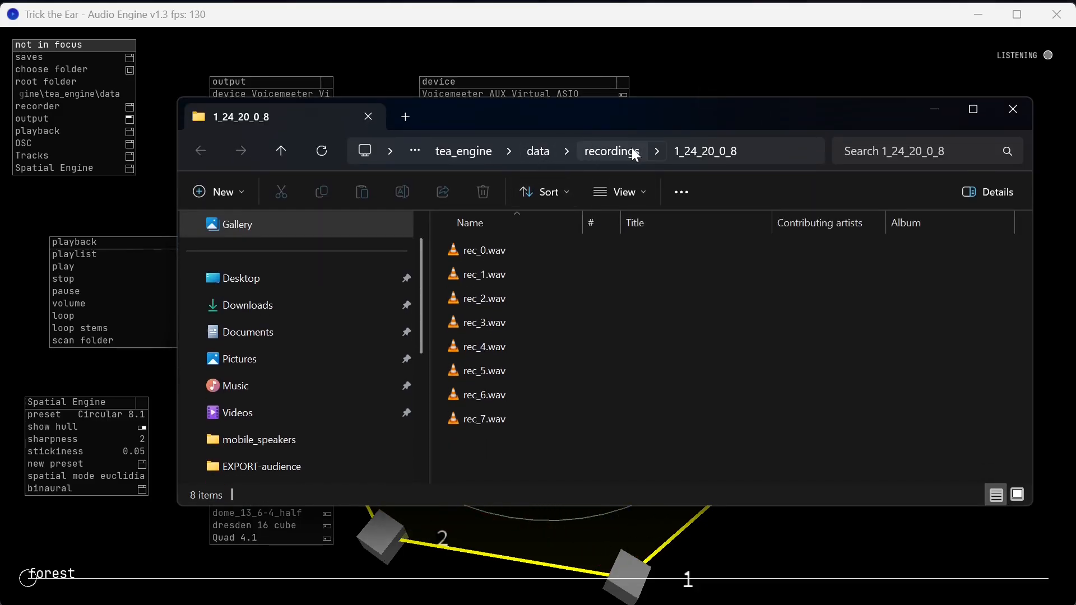
left_click(546, 151)
double_click(480, 300)
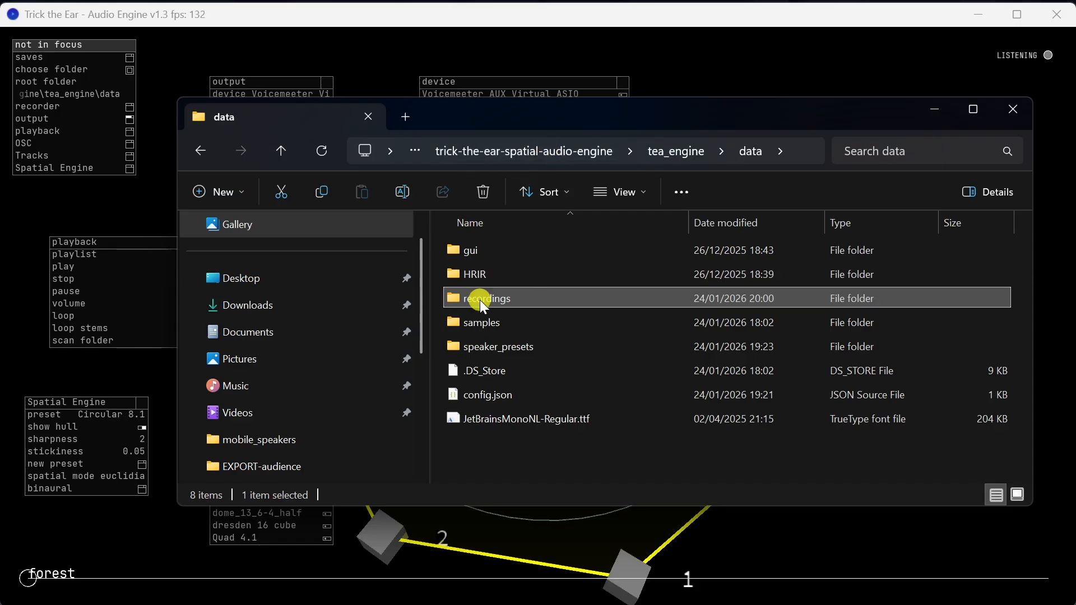
double_click(512, 250)
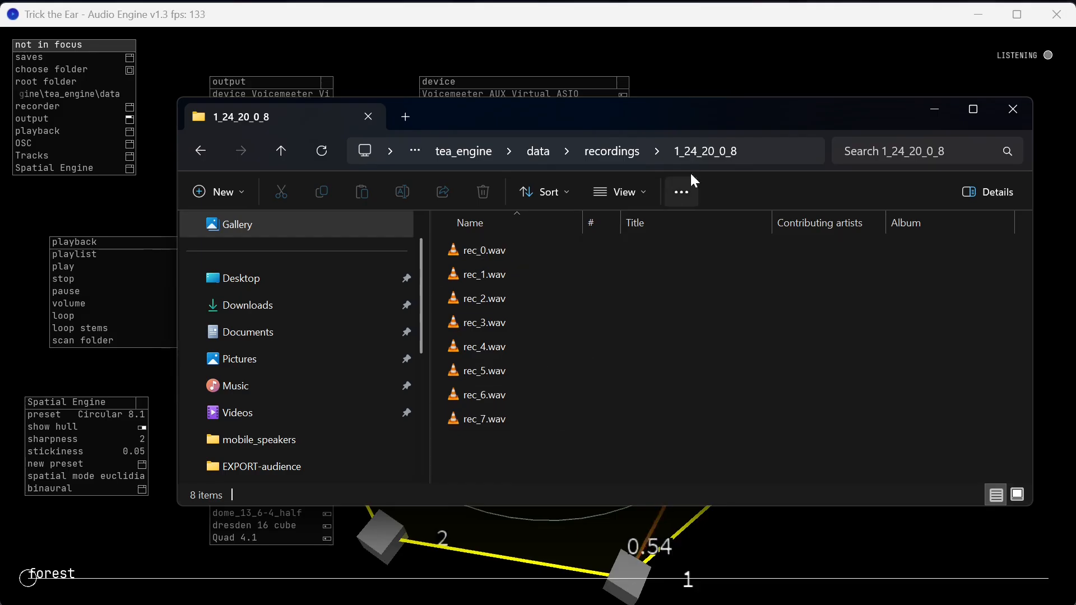
left_click(1009, 109)
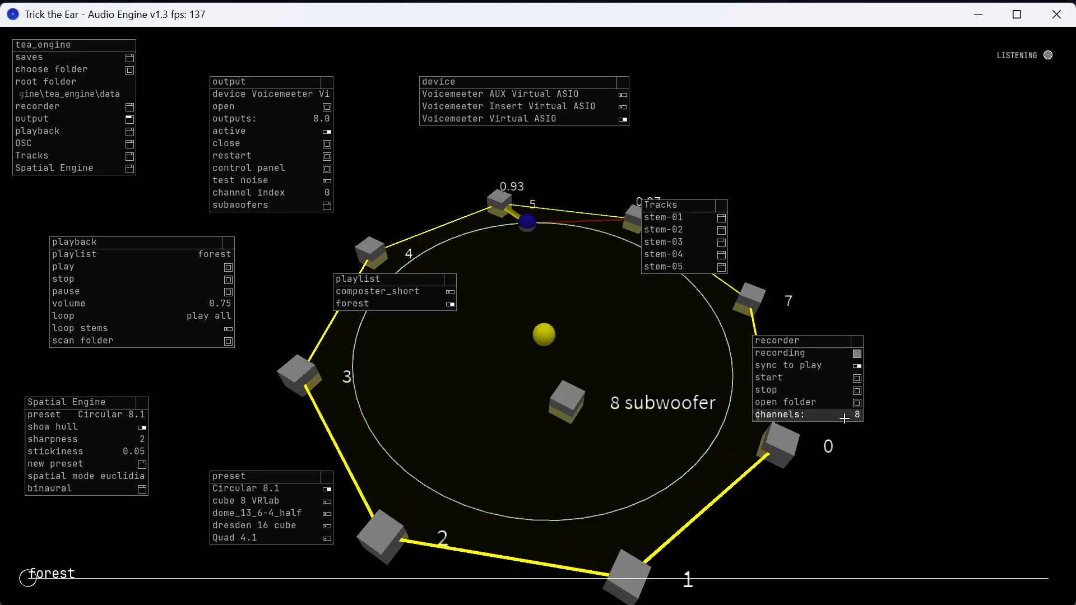
Close the recorder settings and move the Tracks, output and playback windows to clear space around the speaker layout.
left_click_drag(819, 342, 900, 181)
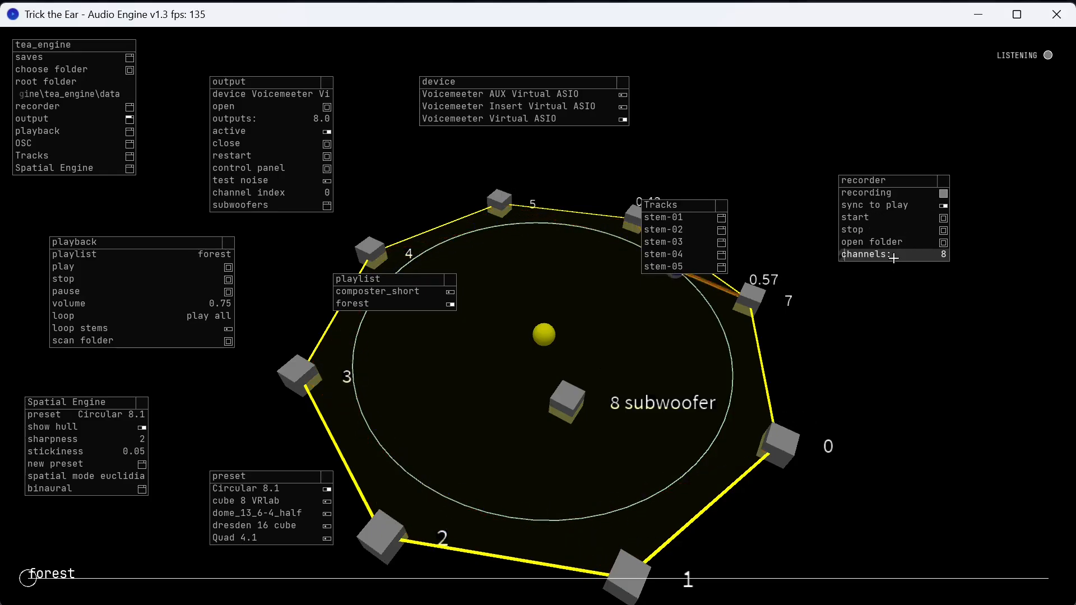
left_click(943, 180)
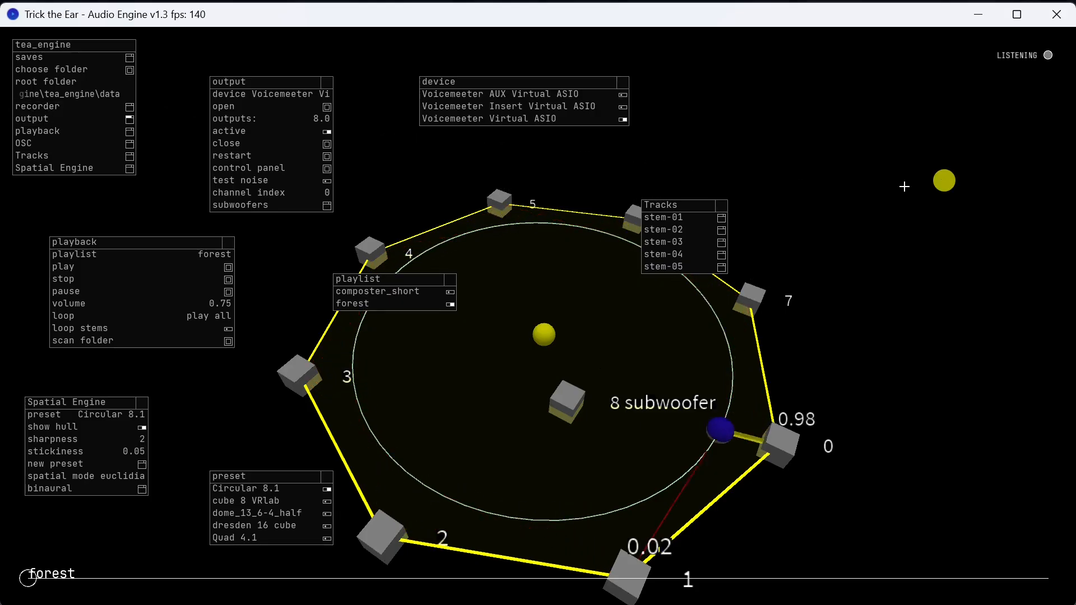
left_click_drag(687, 417, 765, 372)
left_click_drag(615, 385, 677, 382)
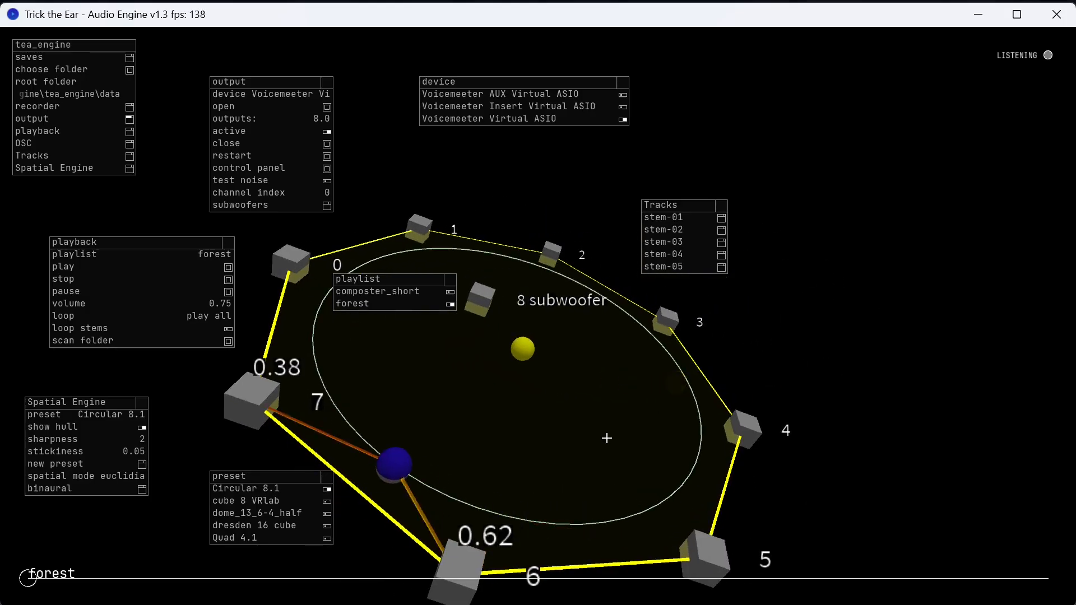
mouse_move(508, 382)
left_mouse_down()
mouse_move(534, 468)
mouse_move(532, 427)
mouse_move(456, 409)
mouse_move(598, 430)
mouse_move(562, 425)
mouse_move(574, 370)
mouse_move(598, 418)
mouse_move(589, 434)
mouse_move(629, 392)
mouse_move(511, 365)
mouse_move(560, 391)
mouse_move(497, 381)
left_mouse_up()
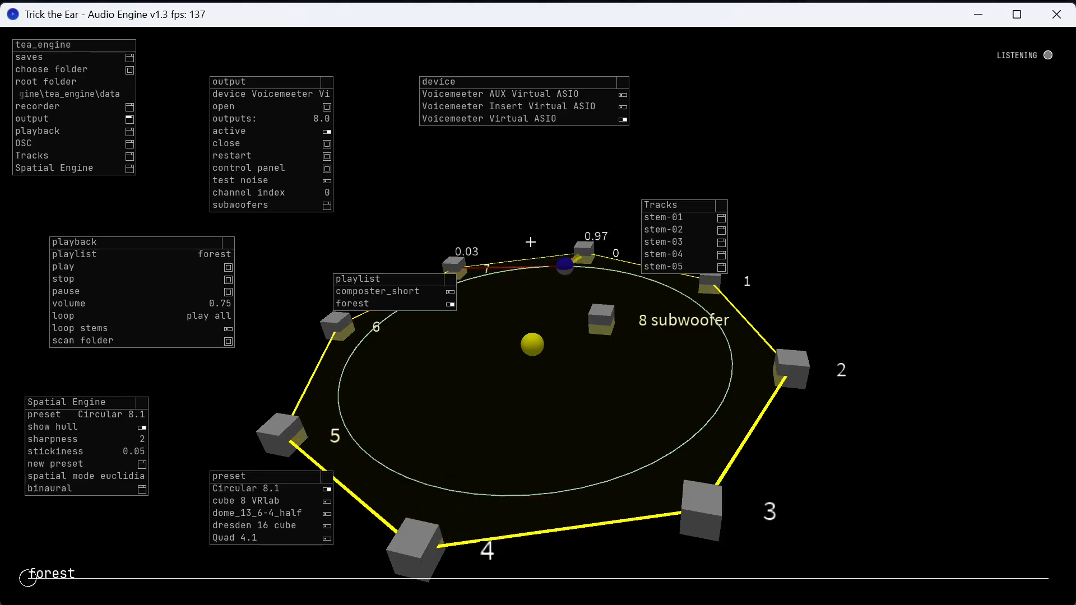
left_click_drag(695, 205, 803, 107)
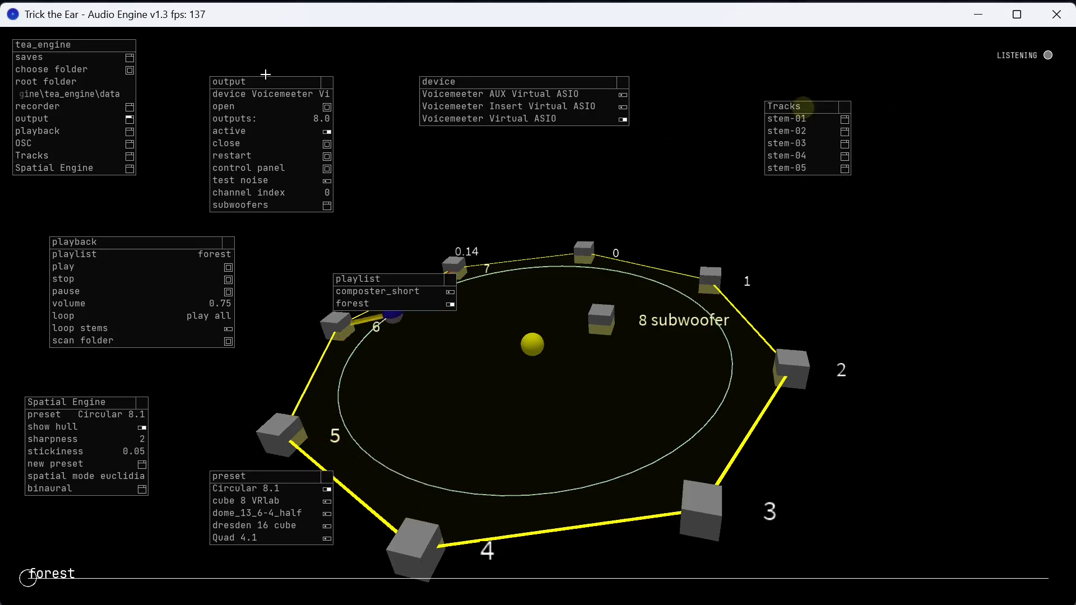
left_click_drag(259, 85, 321, 61)
left_click_drag(161, 245, 161, 221)
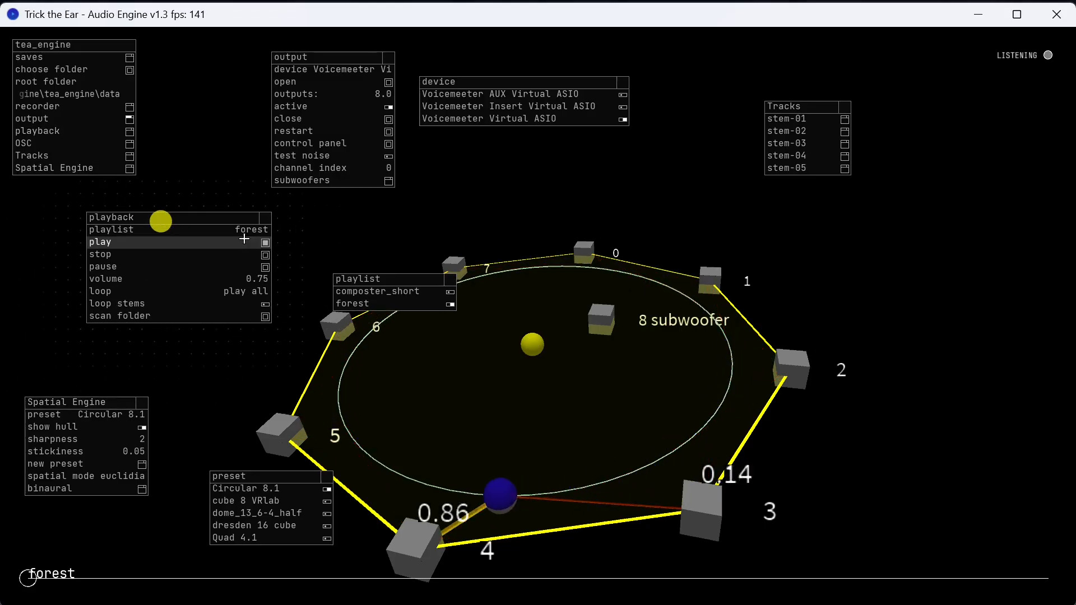
Bring up the playback loop options and set the playback volume to 0.72.
left_click(228, 296)
left_click_drag(331, 218, 511, 349)
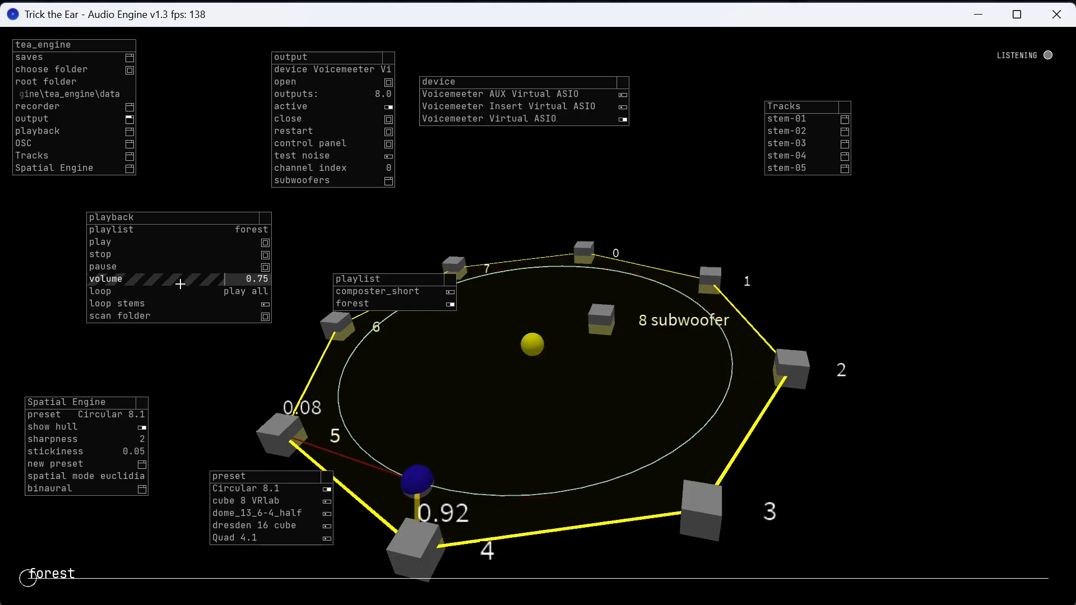
mouse_move(224, 278)
left_mouse_down()
mouse_move(165, 282)
mouse_move(221, 279)
left_mouse_up()
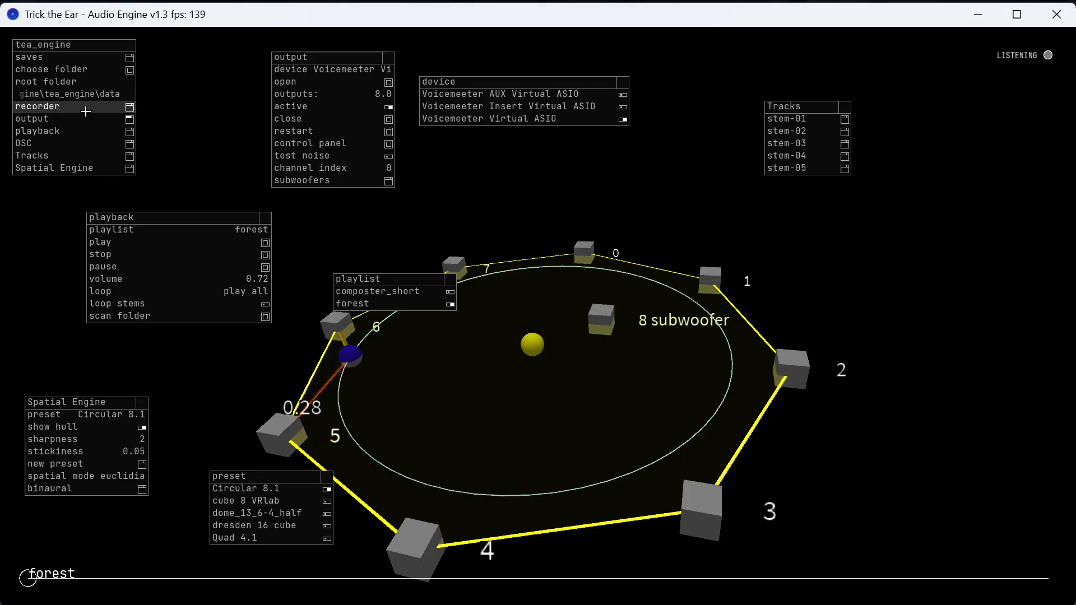
Open the OSC settings, widen them to show the full listen port entry, and place them below the device list.
left_click(90, 144)
left_click_drag(203, 47, 697, 208)
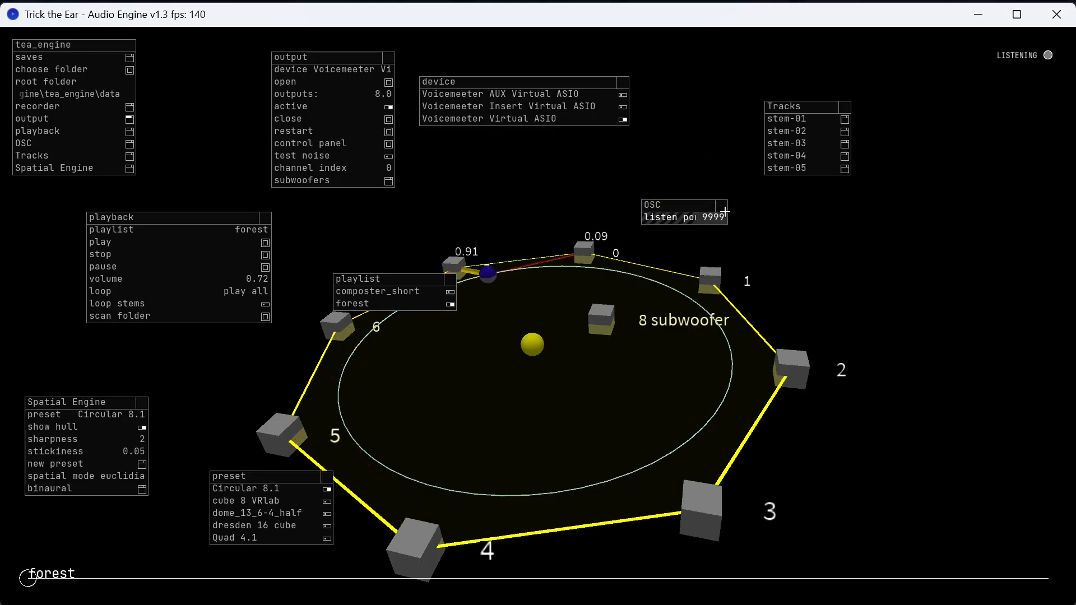
left_click_drag(739, 212, 784, 216)
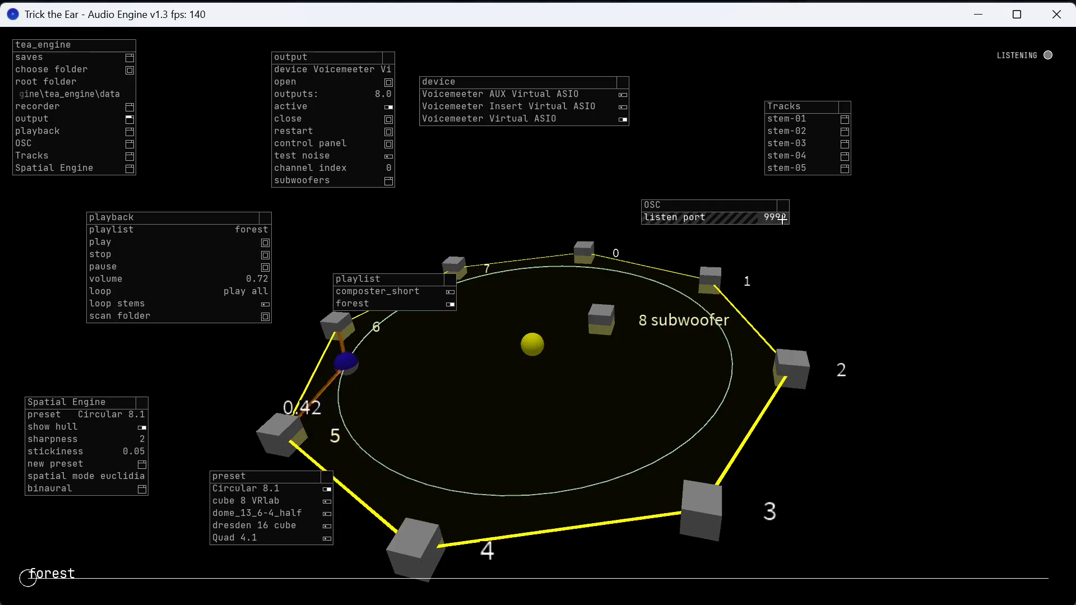
left_click_drag(730, 208, 607, 184)
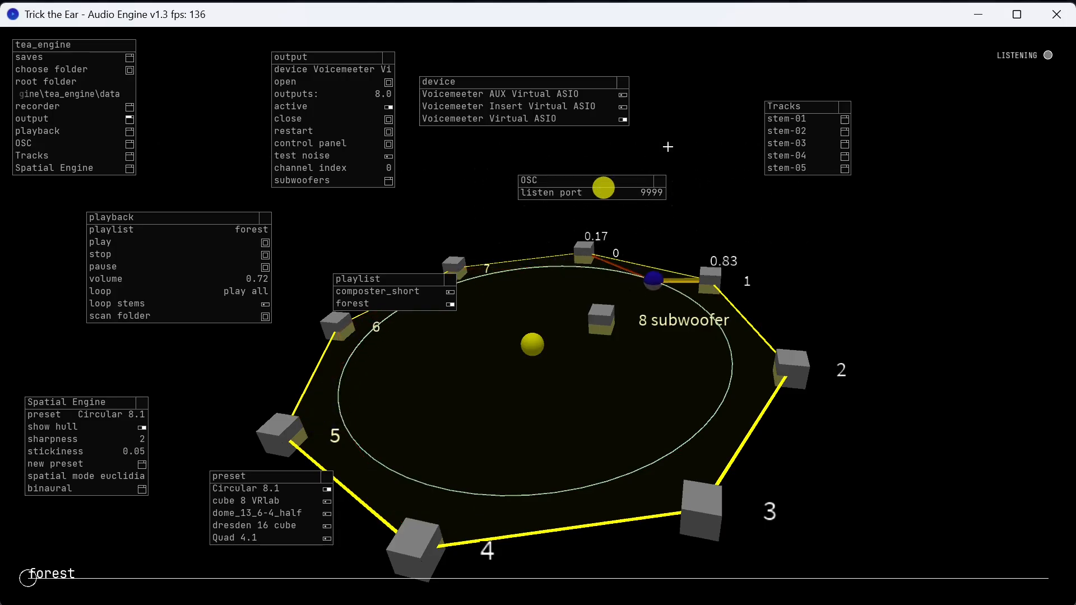